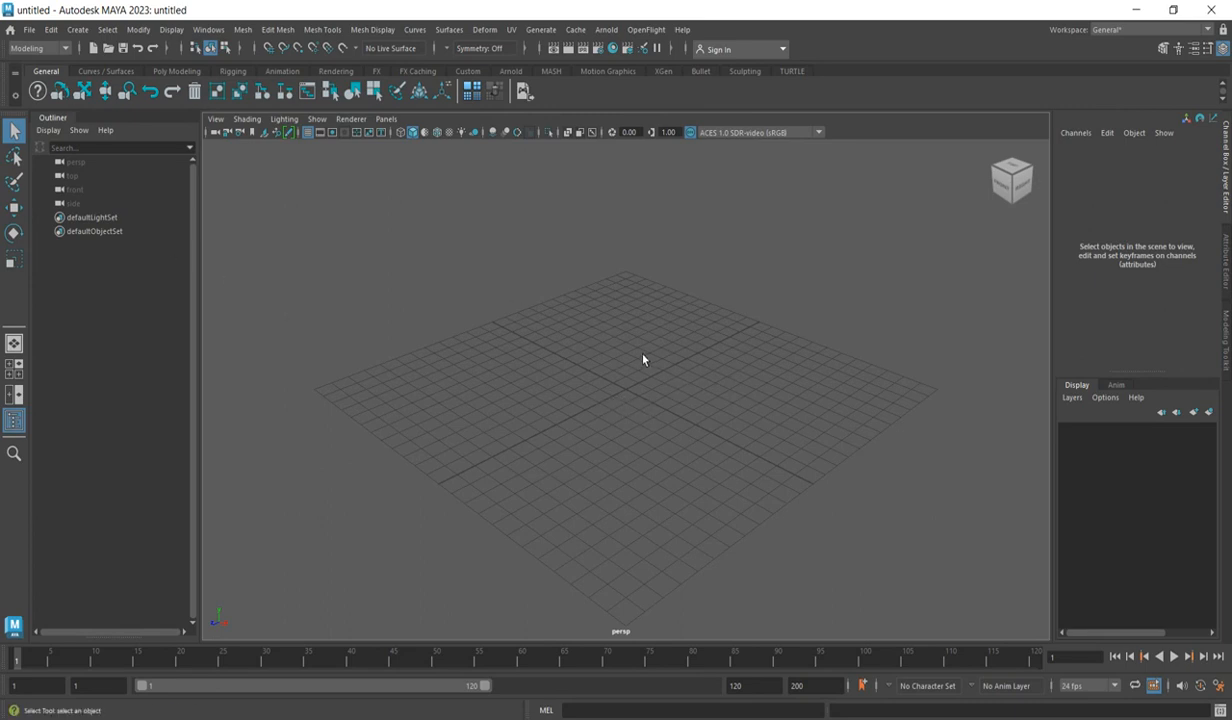
Step: Draw a polygon plane about 9.3 wide and 14.1 long across the middle of the grid
{"action": "scroll", "coordinate": [681, 392], "scroll_direction": "up", "scroll_amount": 5}
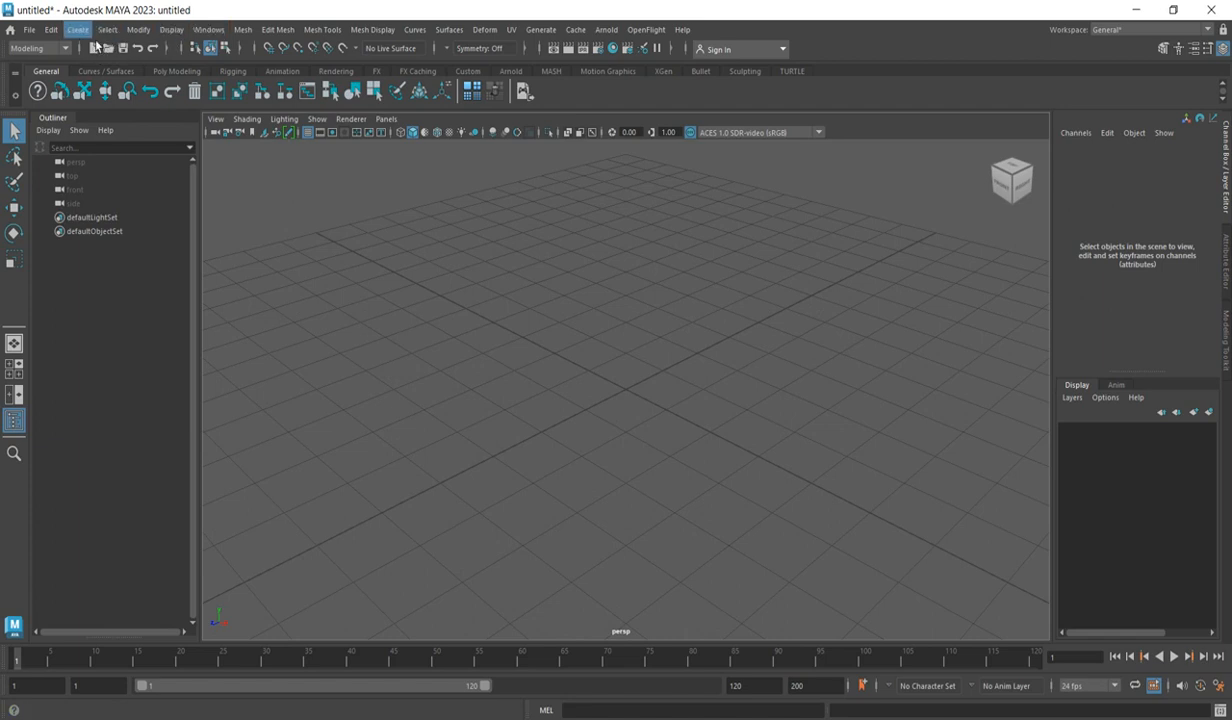
{"action": "left_click", "coordinate": [86, 32]}
{"action": "mouse_move", "coordinate": [114, 82]}
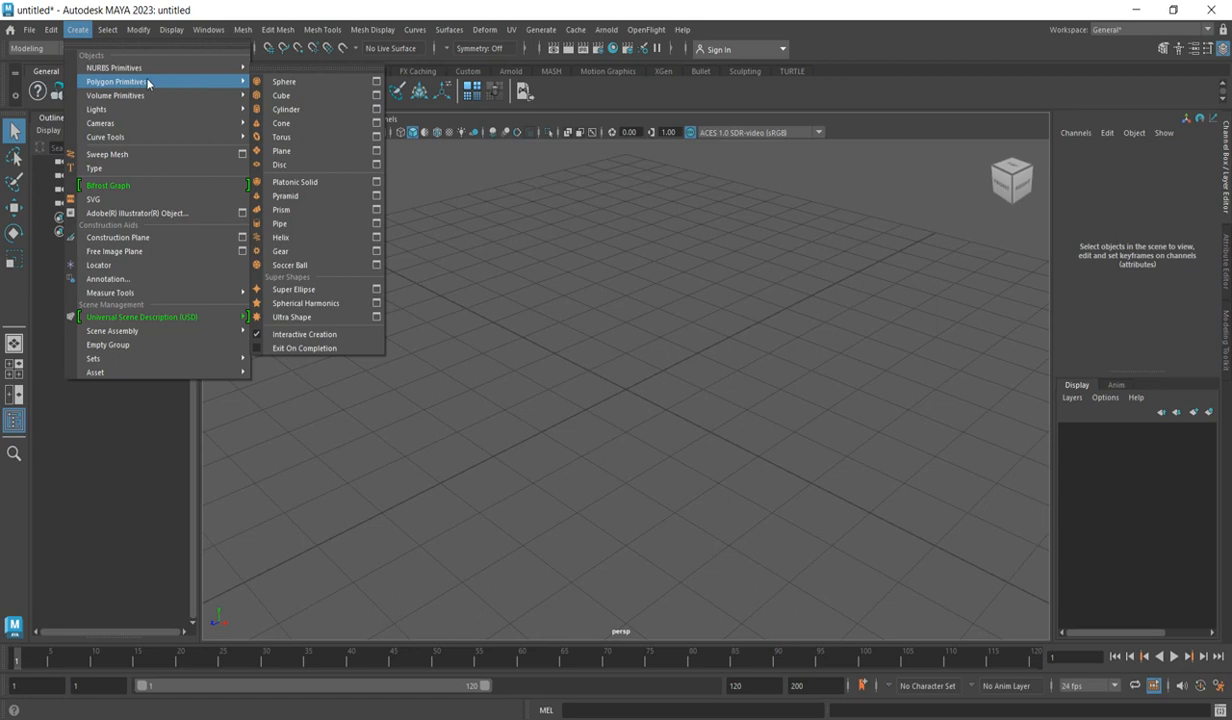
{"action": "left_click", "coordinate": [282, 150]}
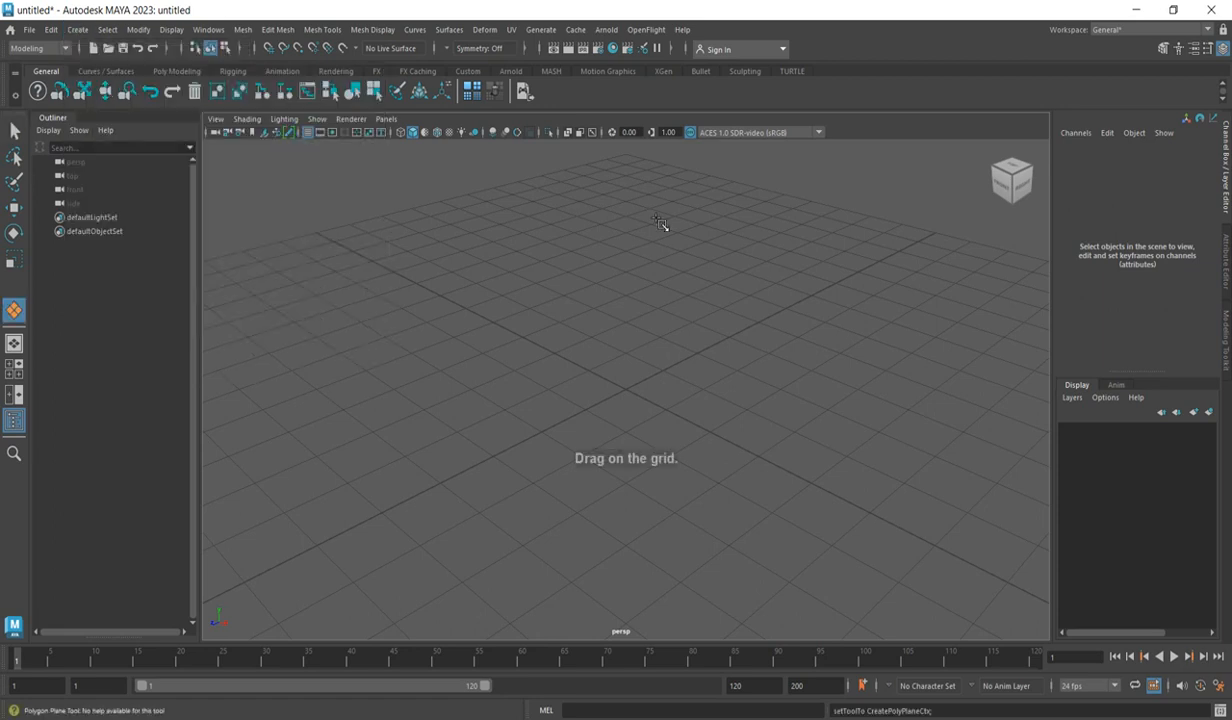
{"action": "left_click_drag", "start_coordinate": [734, 213], "coordinate": [607, 665]}
{"action": "scroll", "coordinate": [621, 528], "scroll_direction": "up", "scroll_amount": 5}
{"action": "scroll", "coordinate": [614, 500], "scroll_direction": "down", "scroll_amount": 9}
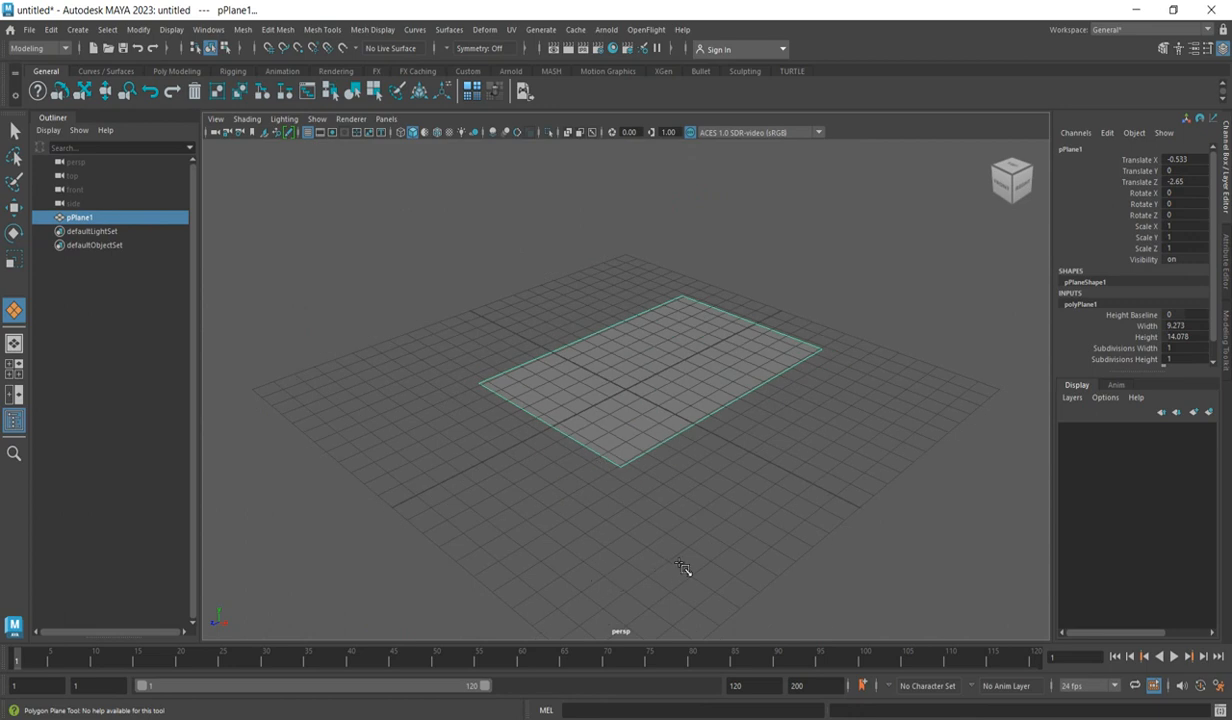
{"action": "key", "text": "q"}
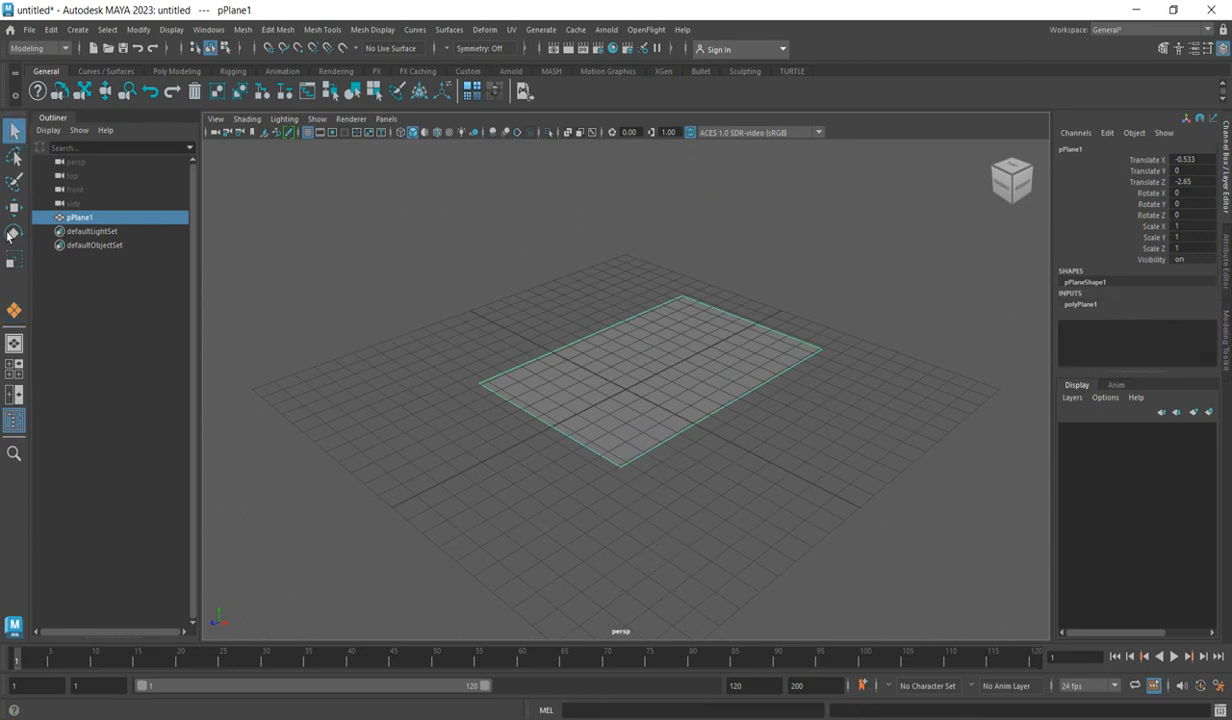
Step: Scale the plane uniformly to about 2.6 so it extends beyond the grid, and deselect it
{"action": "left_click", "coordinate": [19, 266]}
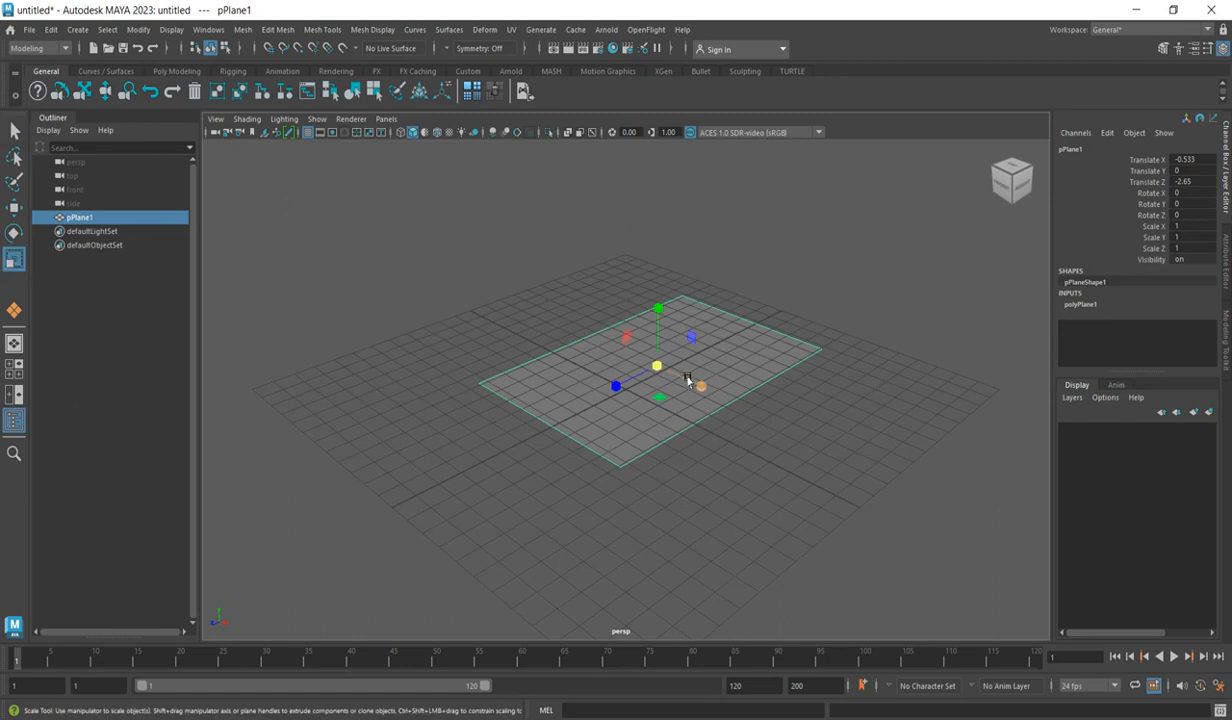
{"action": "left_click_drag", "start_coordinate": [672, 375], "coordinate": [916, 492]}
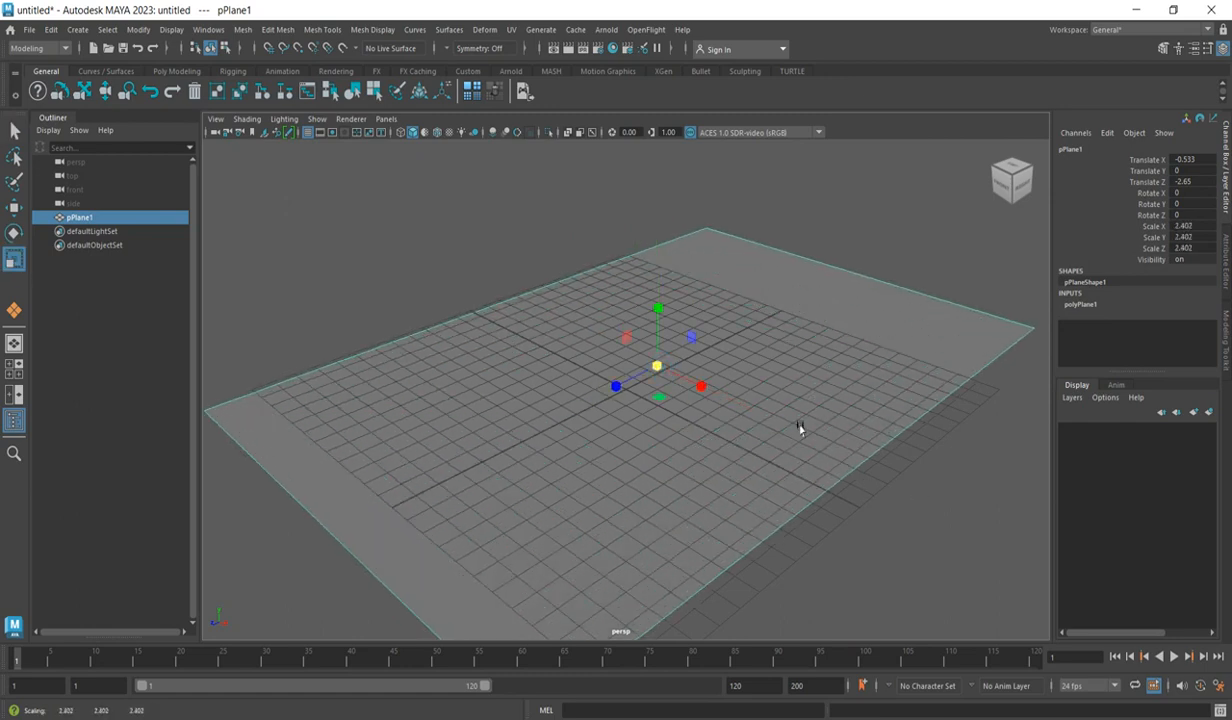
{"action": "left_click_drag", "start_coordinate": [667, 375], "coordinate": [701, 412]}
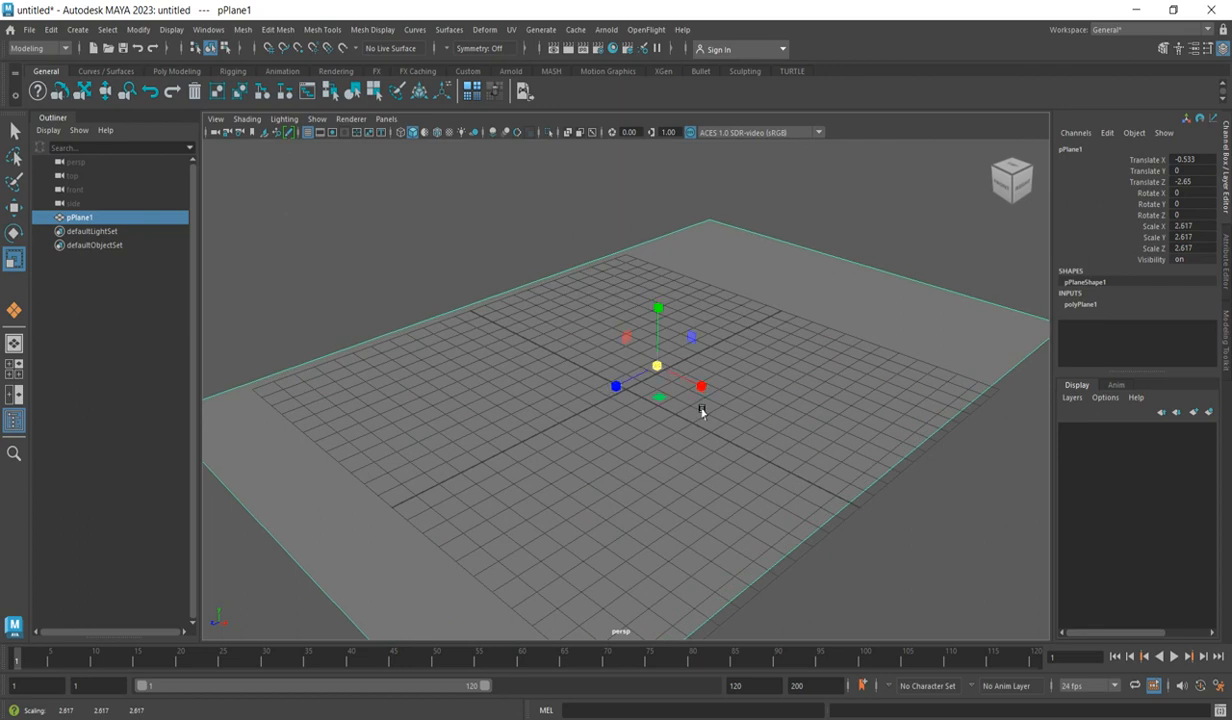
{"action": "left_click", "coordinate": [389, 278]}
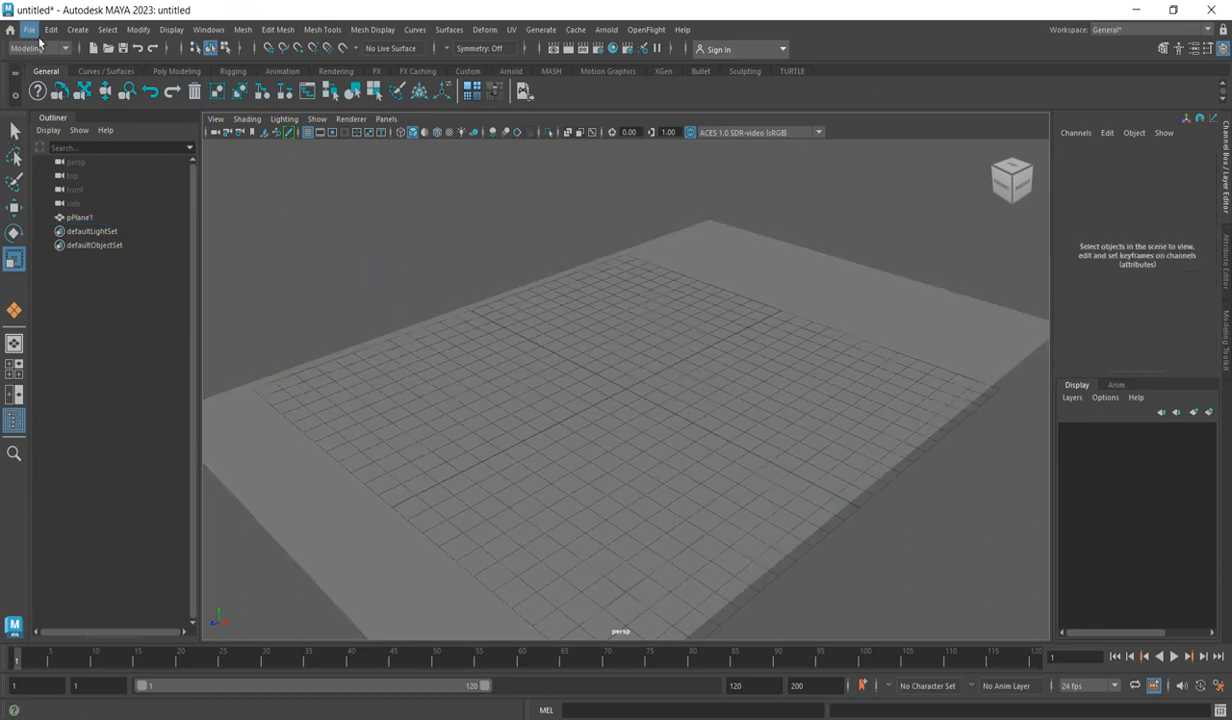
Step: Draw a polygon cylinder about 2.6 in radius and 7 high standing near the centre of the plane
{"action": "left_click", "coordinate": [77, 29]}
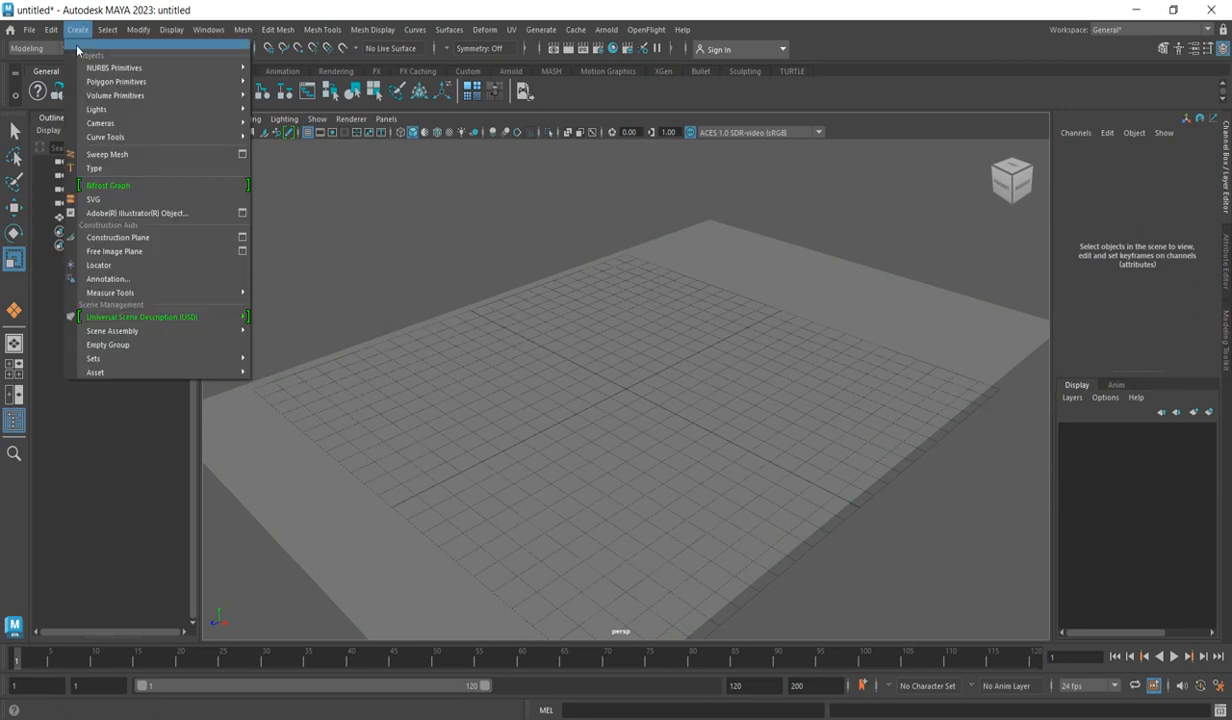
{"action": "mouse_move", "coordinate": [114, 84]}
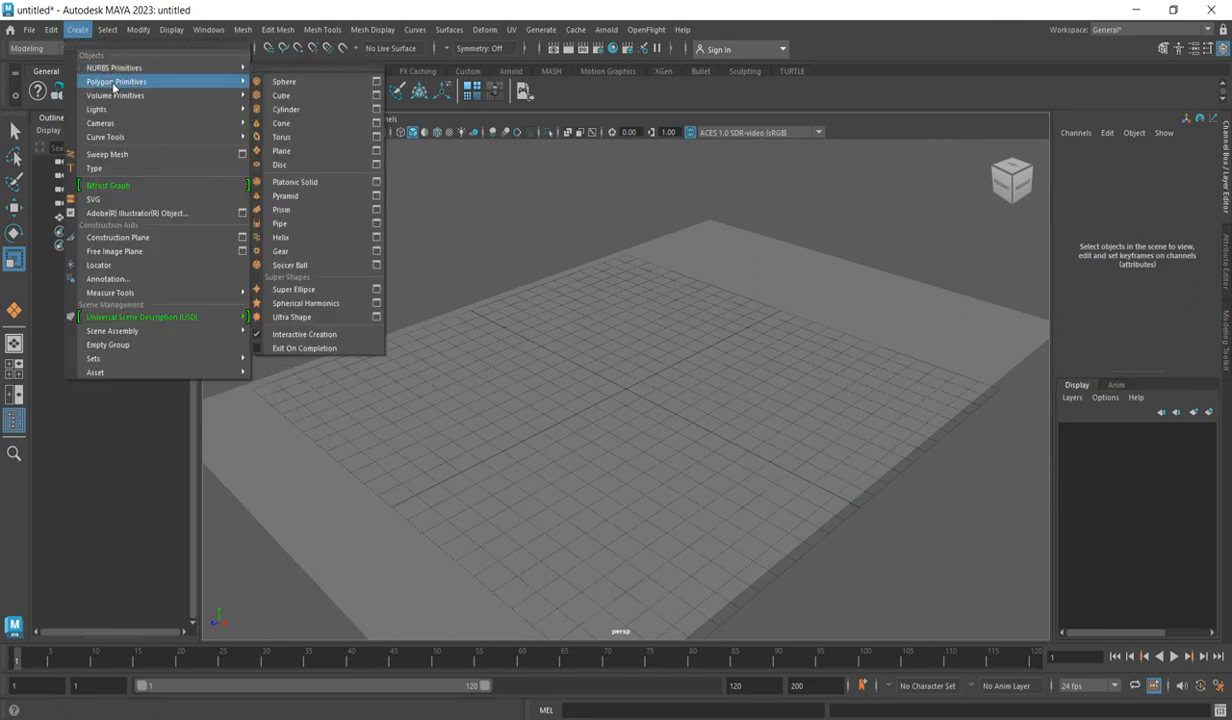
{"action": "left_click", "coordinate": [314, 117]}
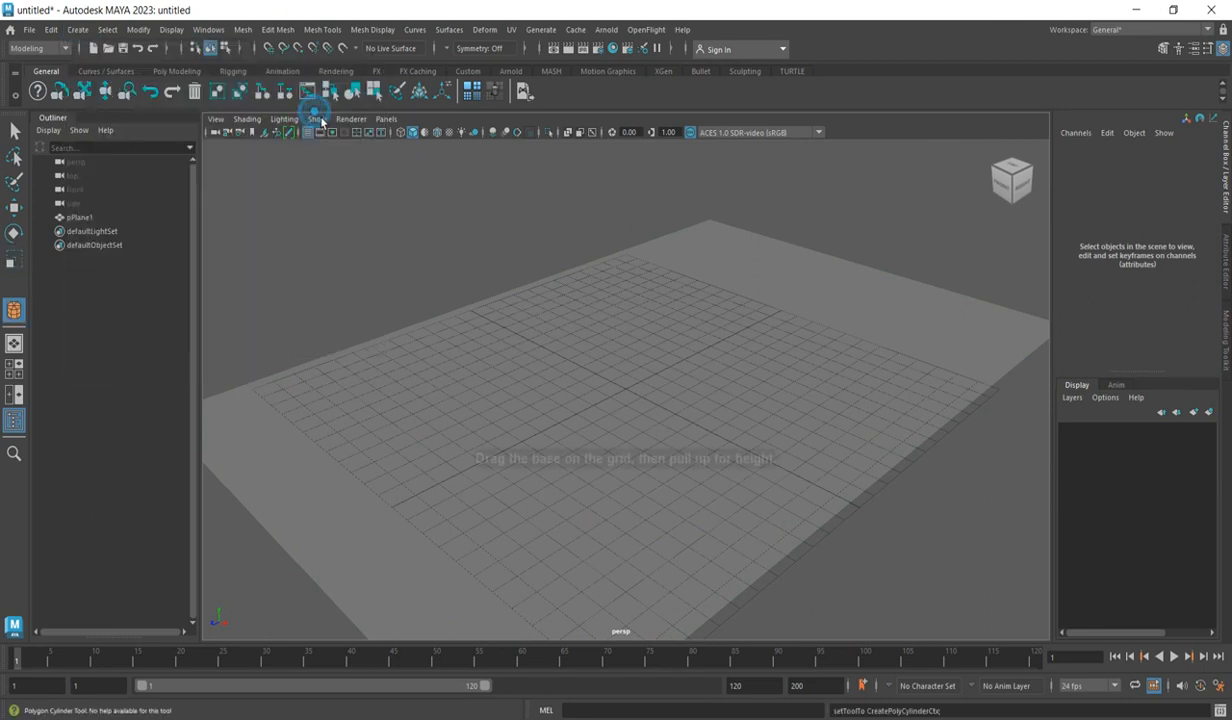
{"action": "left_click_drag", "start_coordinate": [610, 360], "coordinate": [626, 220]}
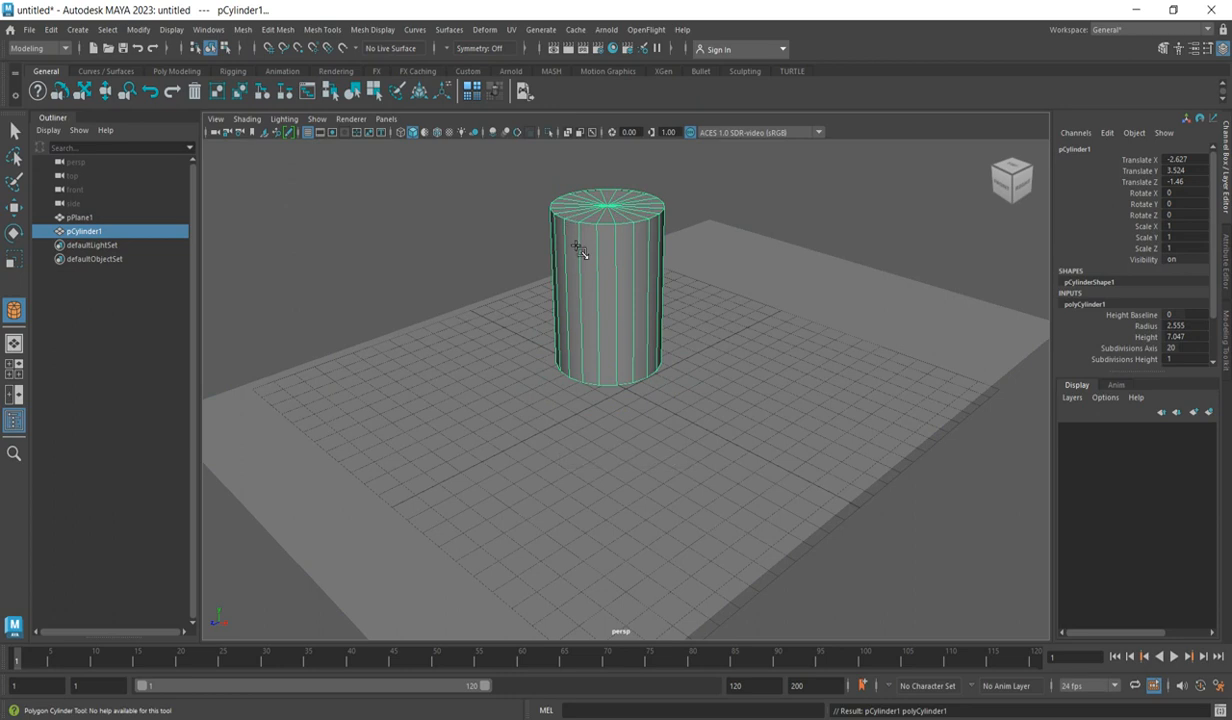
{"action": "left_click", "coordinate": [14, 131]}
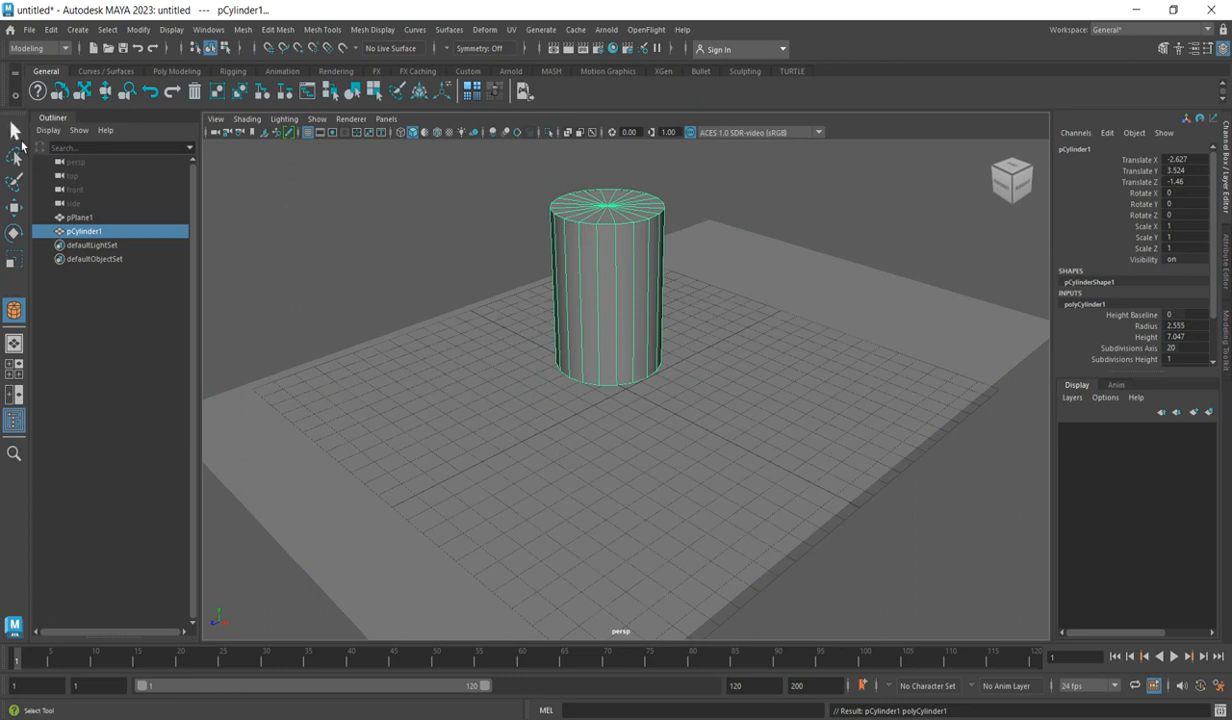
{"action": "left_click", "coordinate": [14, 131]}
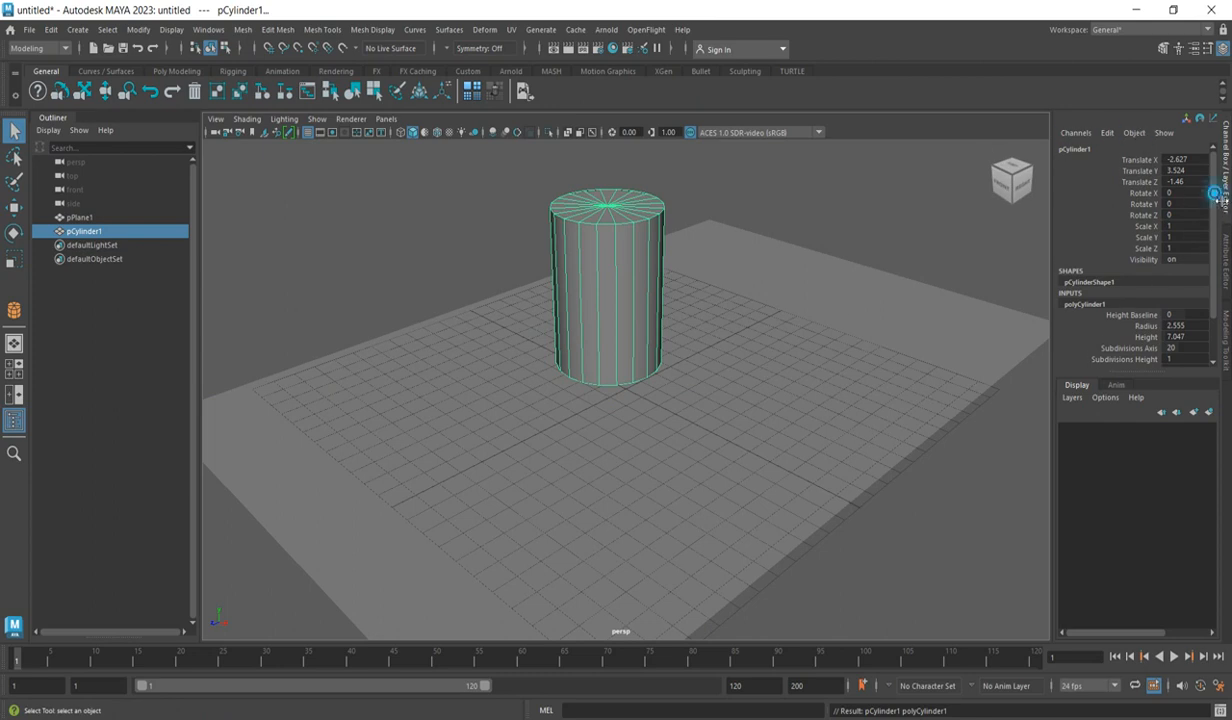
Step: Set the cylinder's height subdivisions to 3
{"action": "left_click_drag", "start_coordinate": [1220, 200], "coordinate": [1222, 244]}
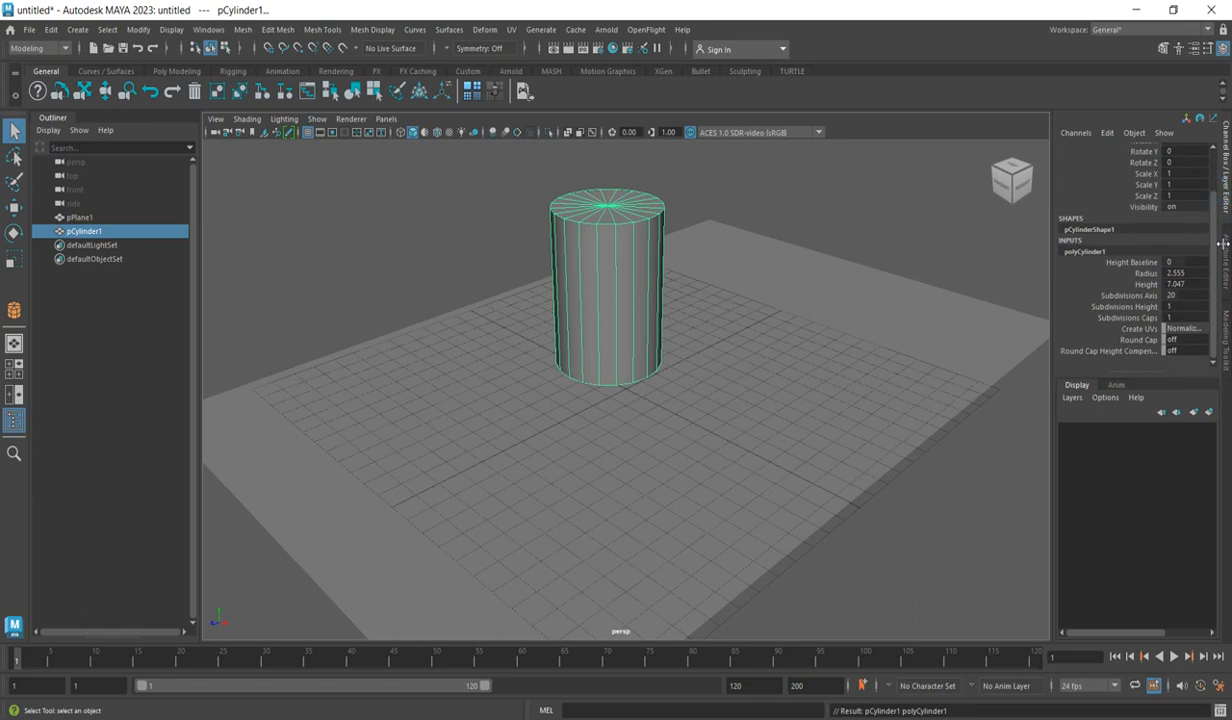
{"action": "left_click", "coordinate": [1178, 306]}
{"action": "type", "text": "3"}
{"action": "left_click", "coordinate": [629, 316]}
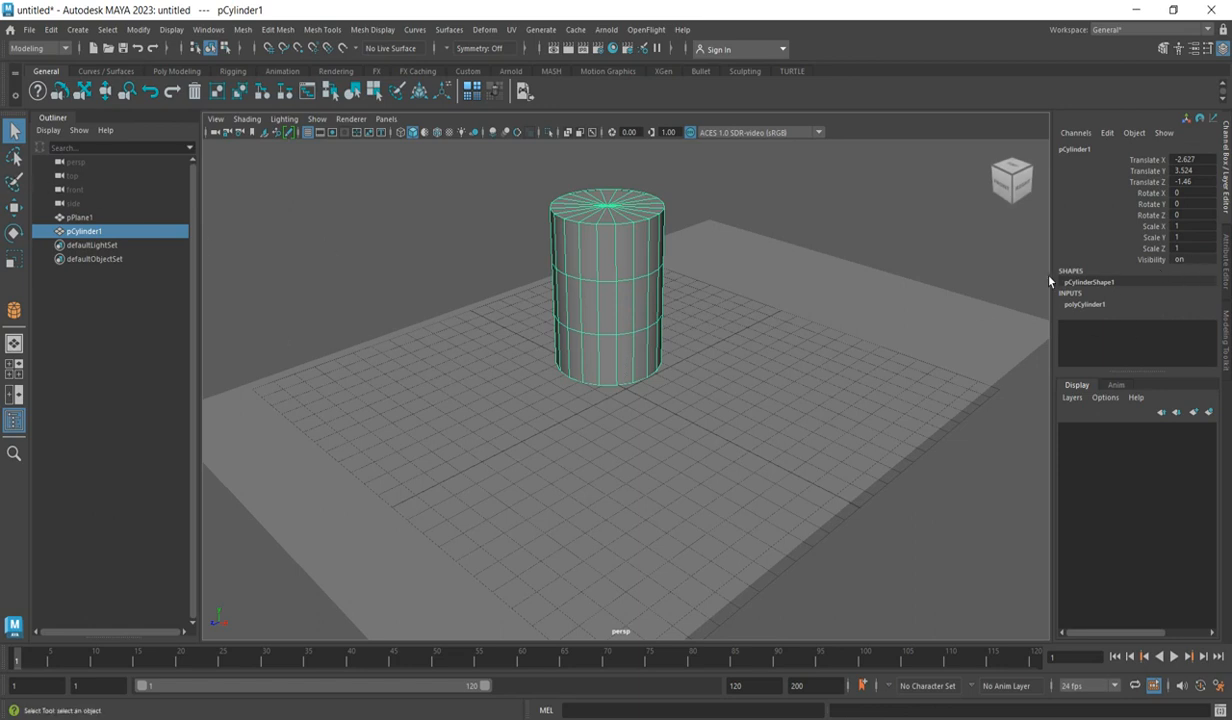
Step: Set the cylinder's cap subdivisions to 2 and frame the cylinder in the view
{"action": "left_click", "coordinate": [1081, 305]}
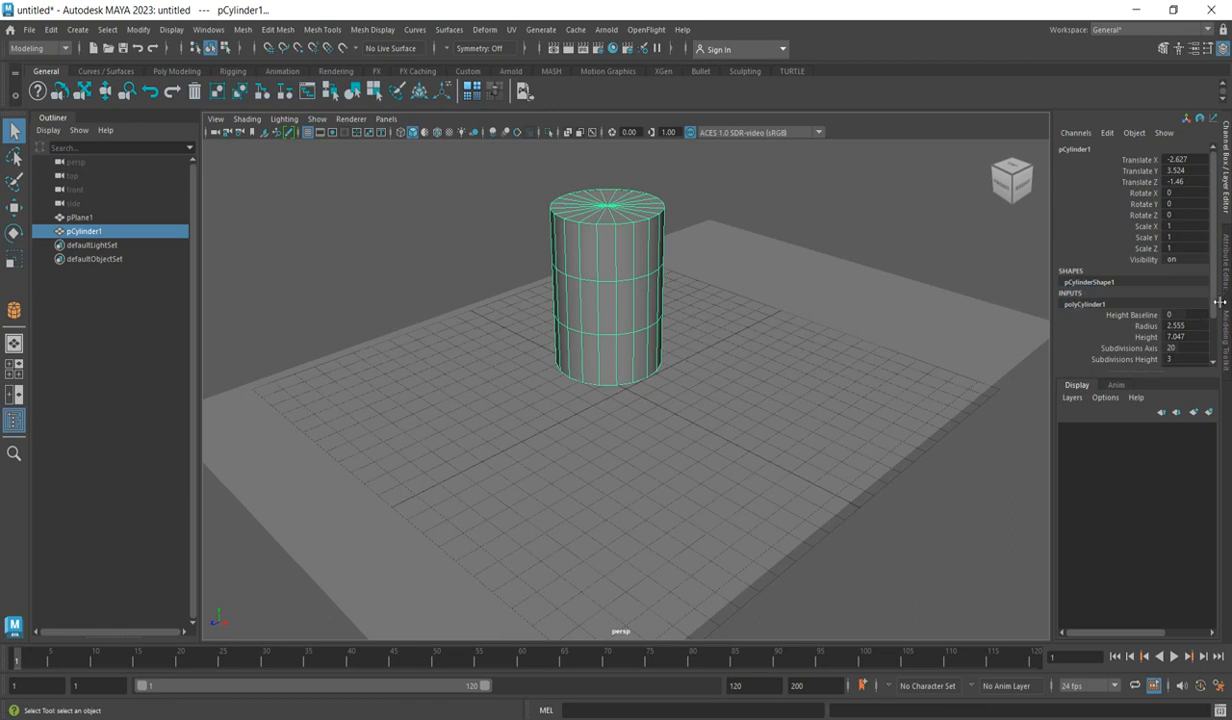
{"action": "left_click_drag", "start_coordinate": [1220, 302], "coordinate": [1220, 345]}
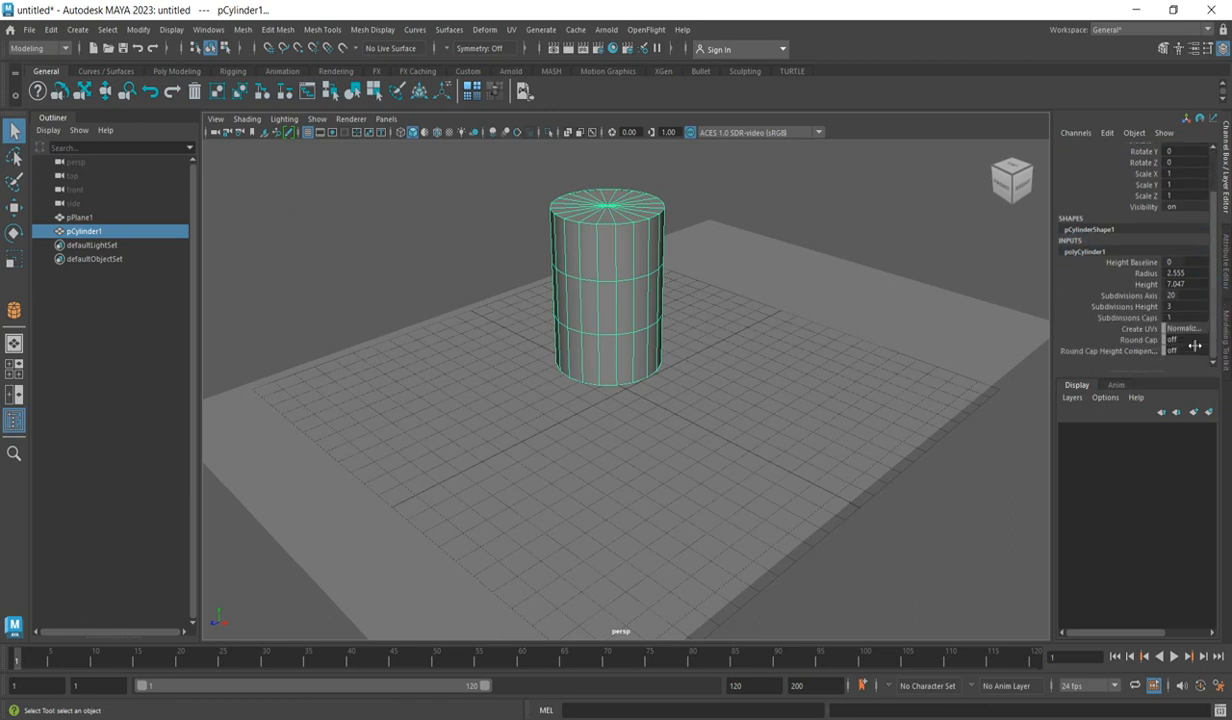
{"action": "double_click", "coordinate": [1180, 317]}
{"action": "type", "text": "2"}
{"action": "left_click", "coordinate": [1155, 306]}
{"action": "type", "text": "5"}
{"action": "left_click", "coordinate": [641, 242]}
{"action": "key", "text": "f"}
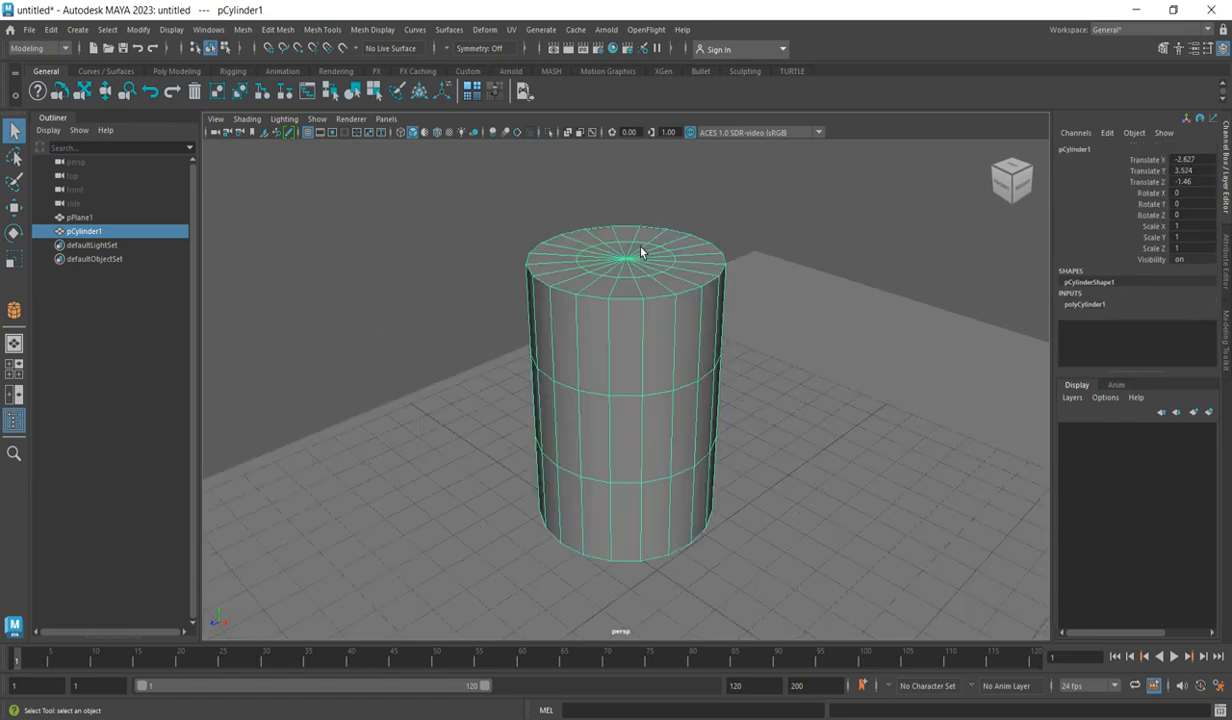
Step: Select the inner edge loop on the cylinder's top cap and scale it outward about 1.8 times, close to the rim
{"action": "scroll", "coordinate": [649, 309], "scroll_direction": "down", "scroll_amount": 10}
{"action": "scroll", "coordinate": [649, 312], "scroll_direction": "up", "scroll_amount": 12}
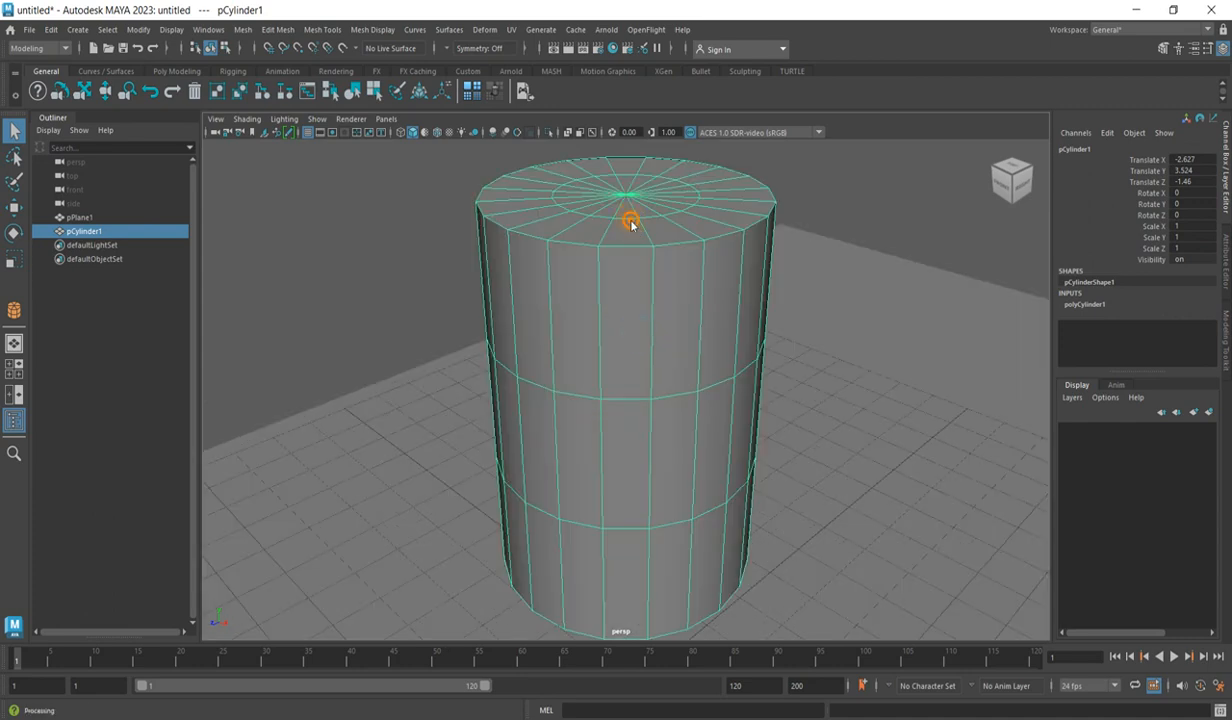
{"action": "right_click", "coordinate": [631, 222]}
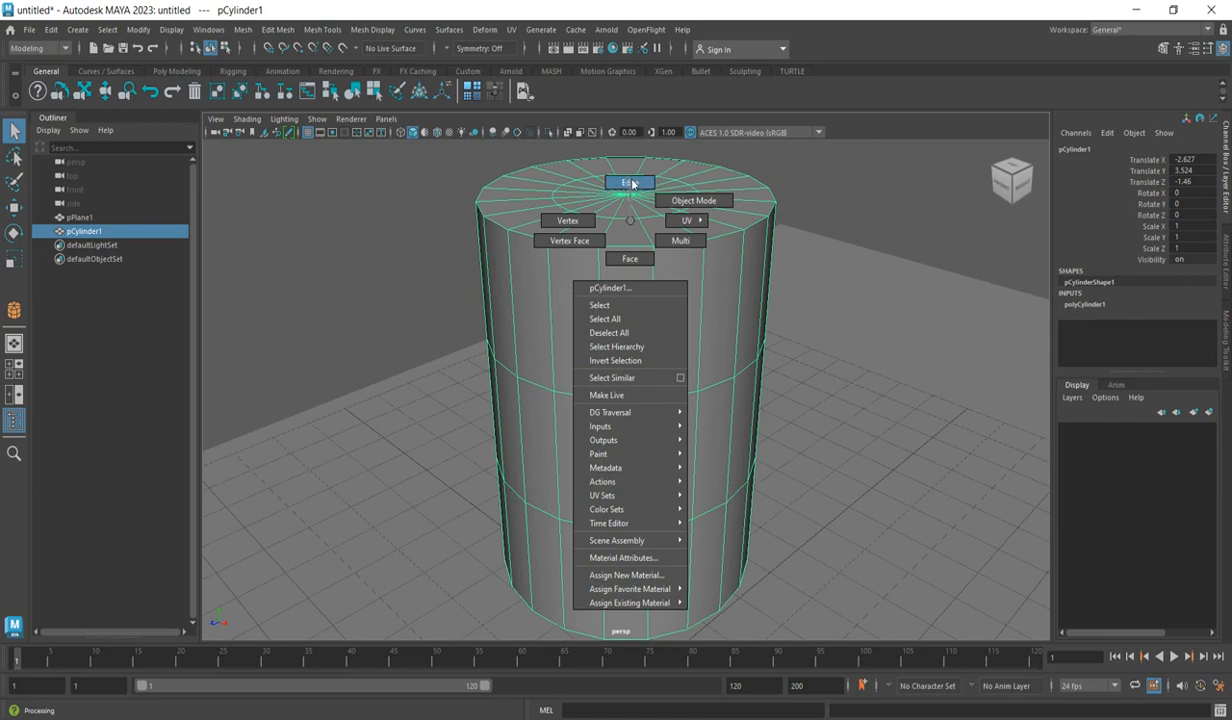
{"action": "left_click", "coordinate": [630, 183]}
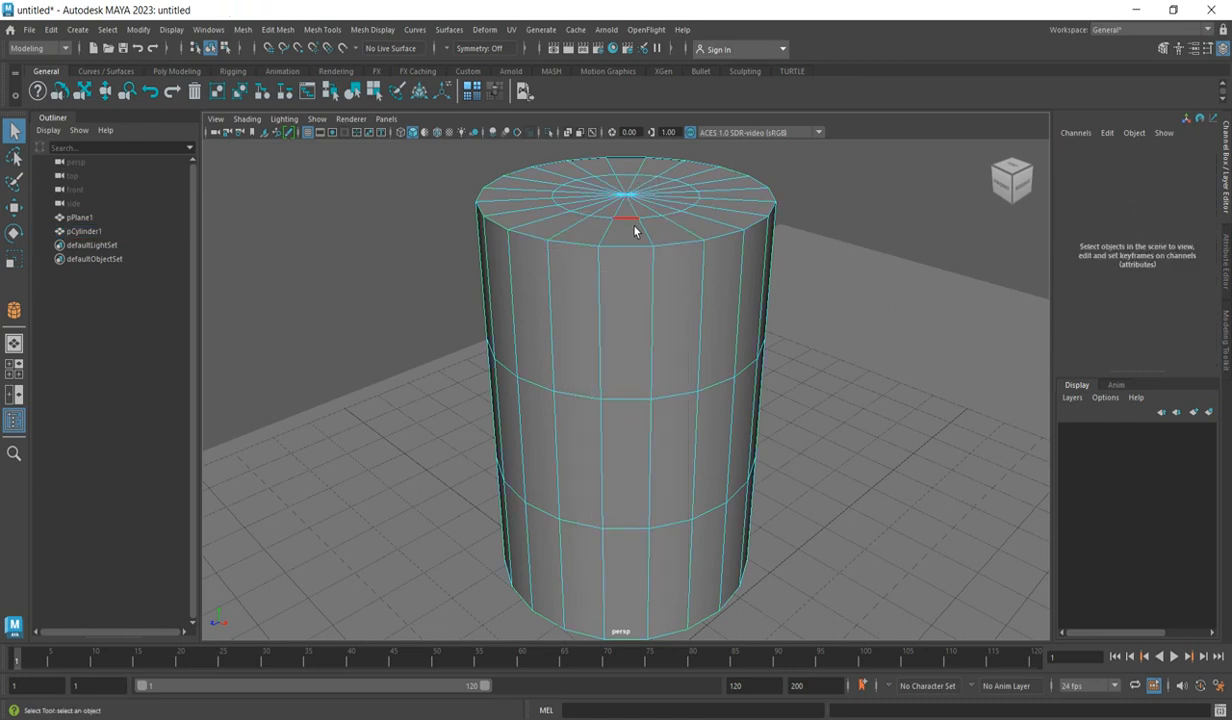
{"action": "double_click", "coordinate": [634, 229]}
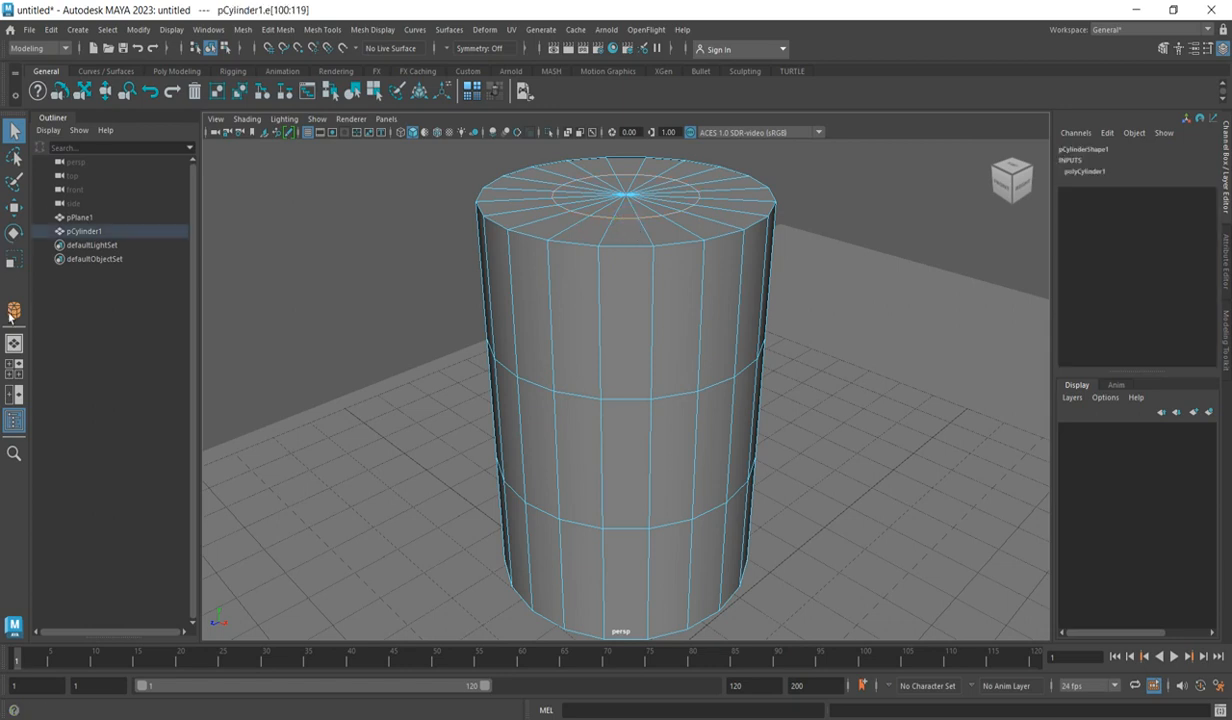
{"action": "left_click", "coordinate": [14, 260]}
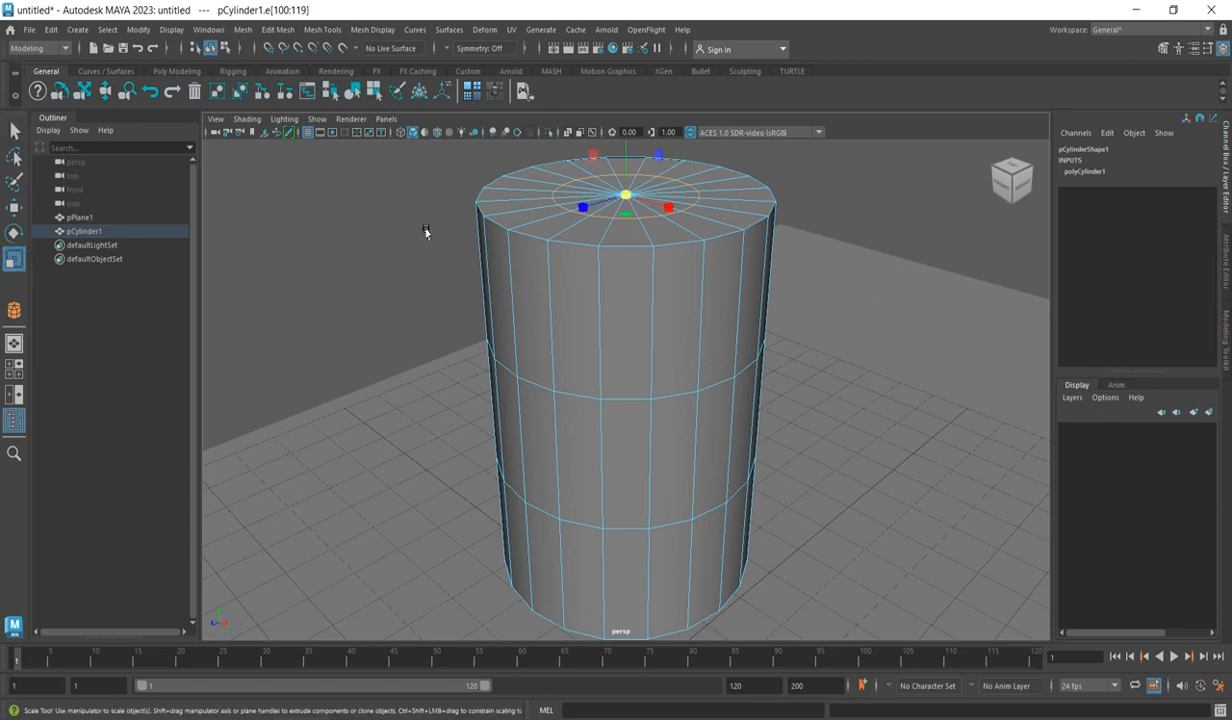
{"action": "left_click_drag", "start_coordinate": [630, 198], "coordinate": [721, 260]}
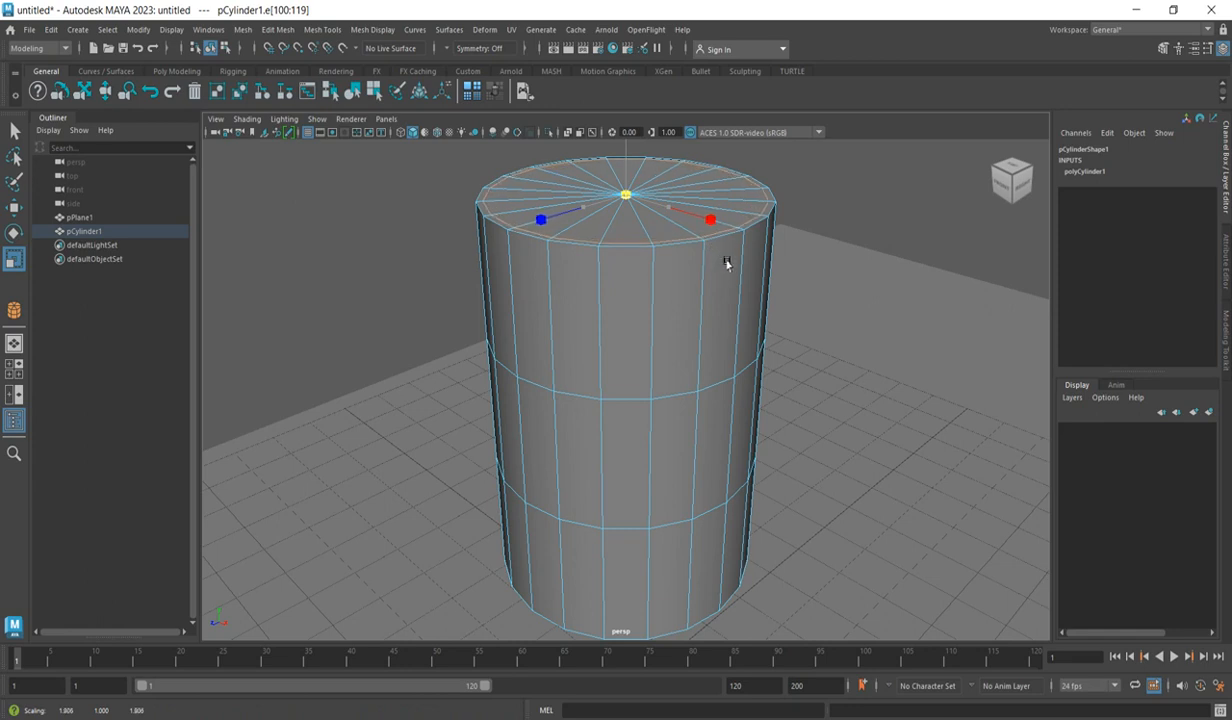
Step: Move the cylinder's lower side edge loop down close to the base
{"action": "double_click", "coordinate": [686, 530]}
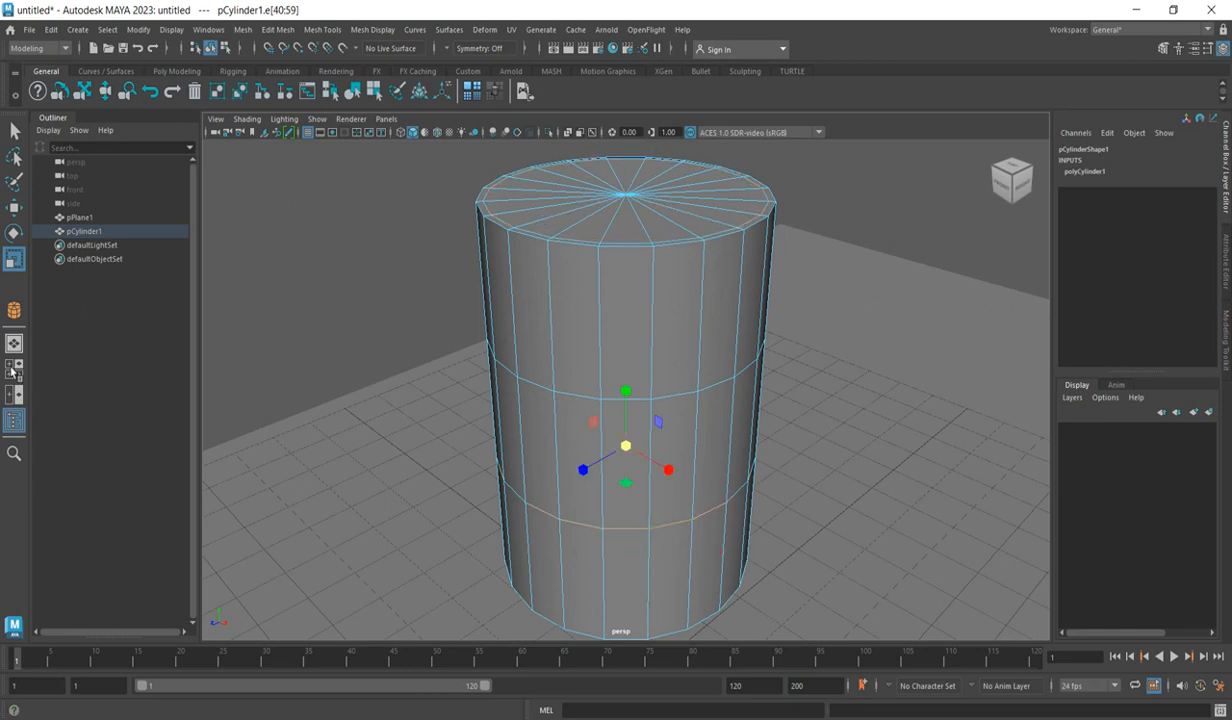
{"action": "left_click", "coordinate": [20, 210]}
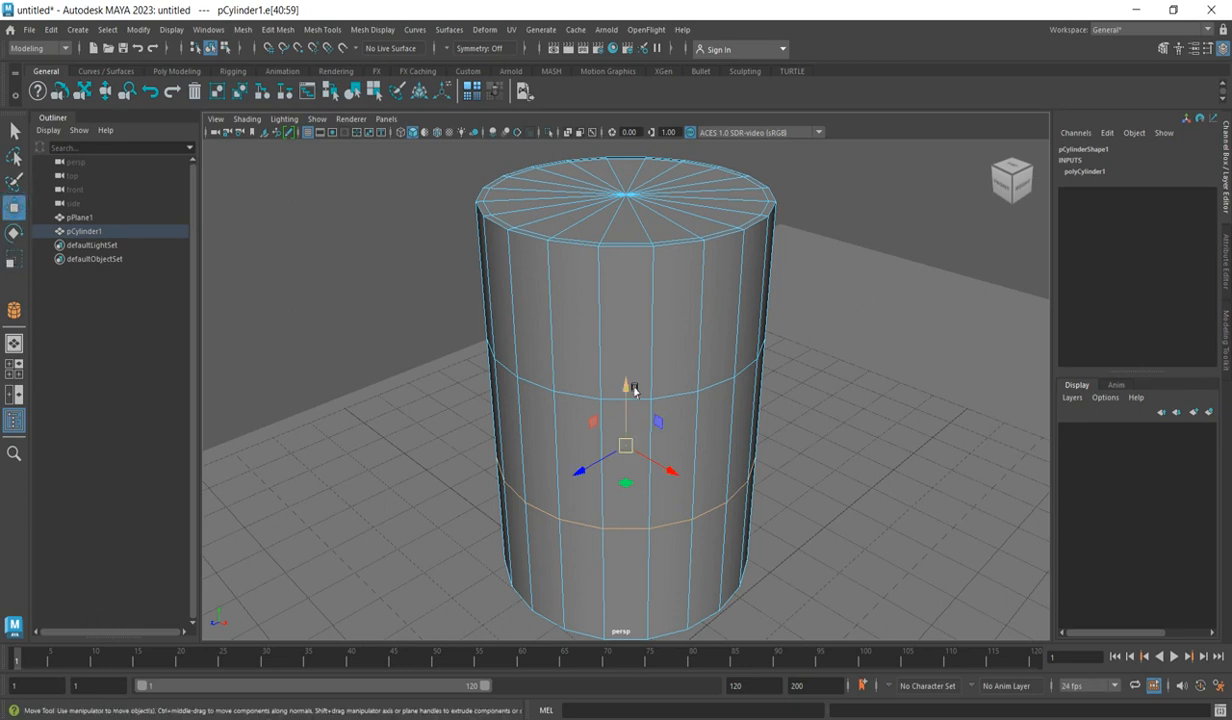
{"action": "left_click_drag", "start_coordinate": [627, 389], "coordinate": [641, 490]}
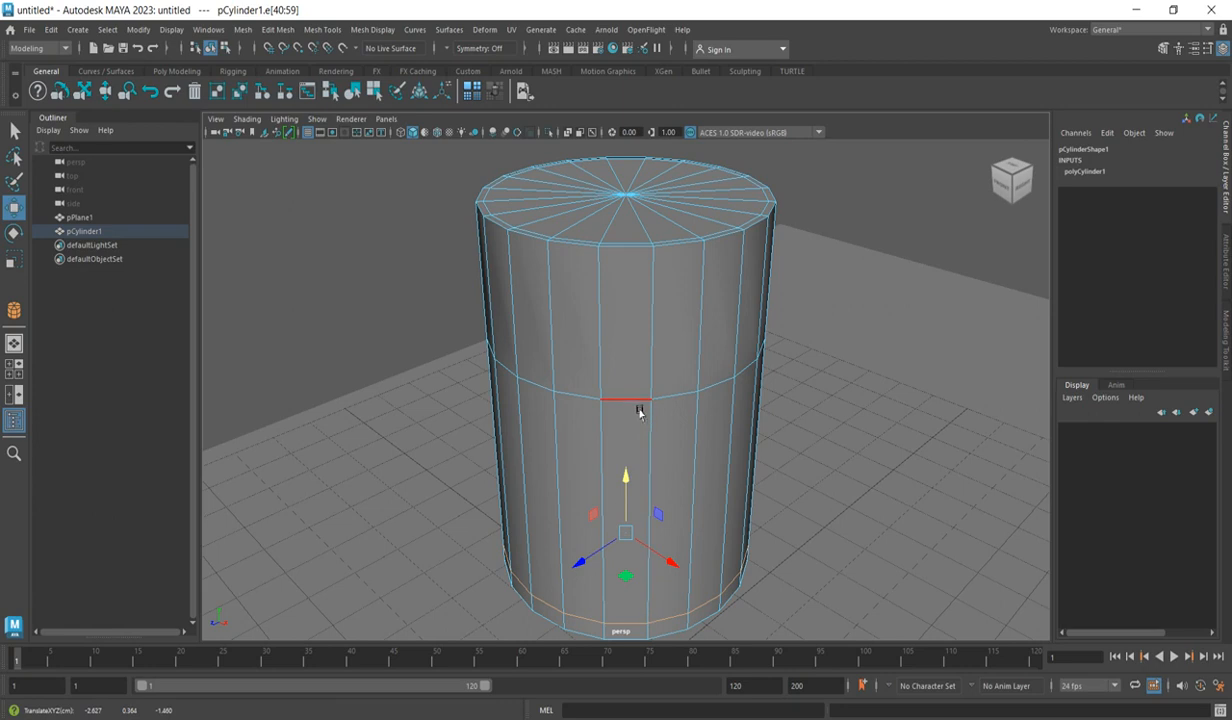
Step: Move the upper side edge loop up to just below the top rim and nudge the lower loop slightly closer to the base
{"action": "double_click", "coordinate": [640, 402]}
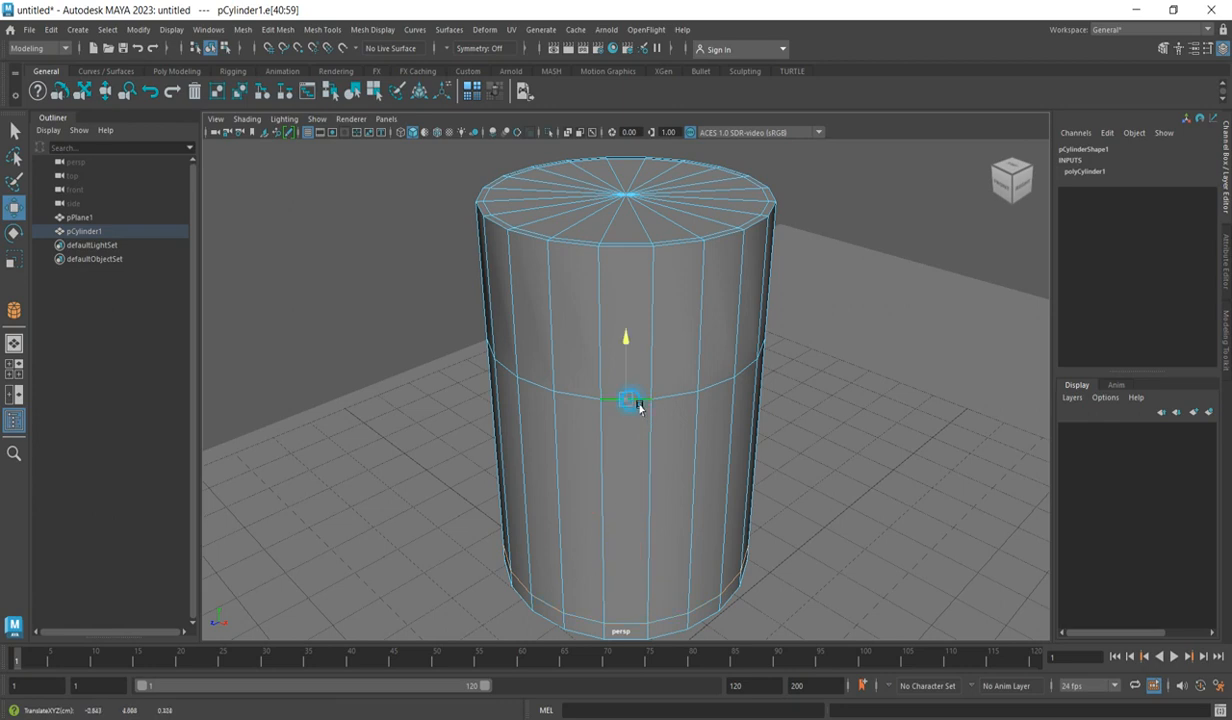
{"action": "left_click_drag", "start_coordinate": [635, 281], "coordinate": [638, 146]}
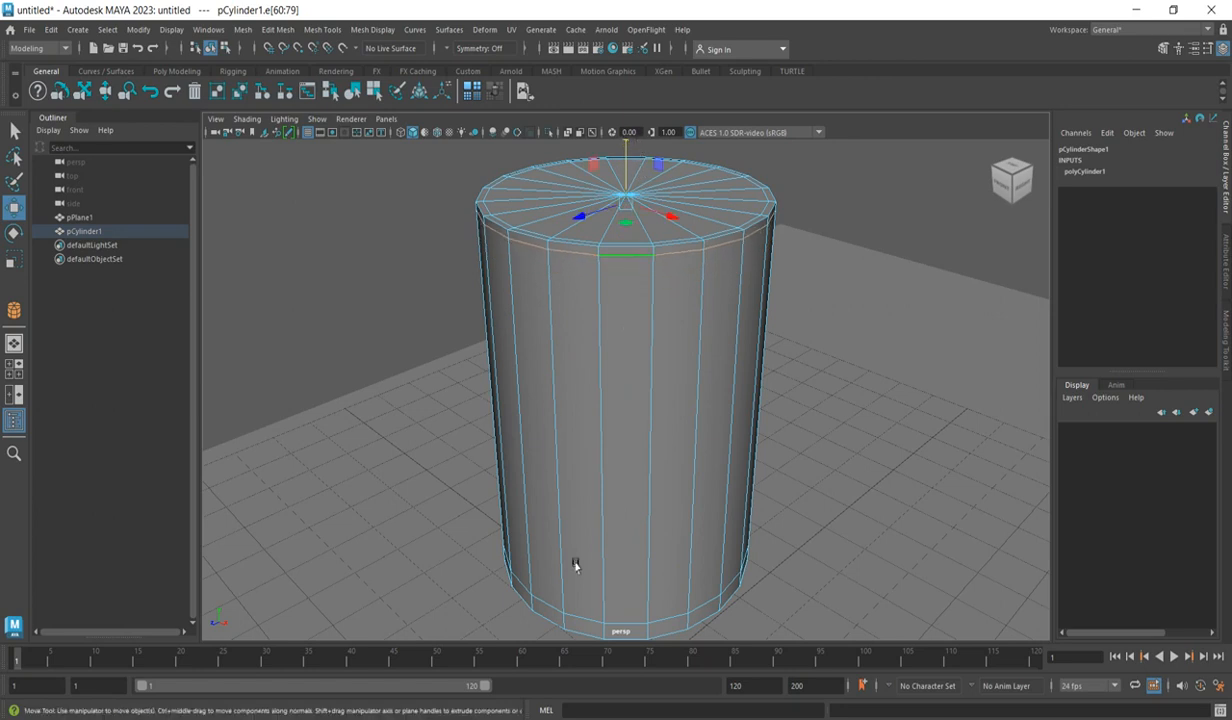
{"action": "double_click", "coordinate": [587, 620]}
{"action": "left_click_drag", "start_coordinate": [627, 479], "coordinate": [627, 489]}
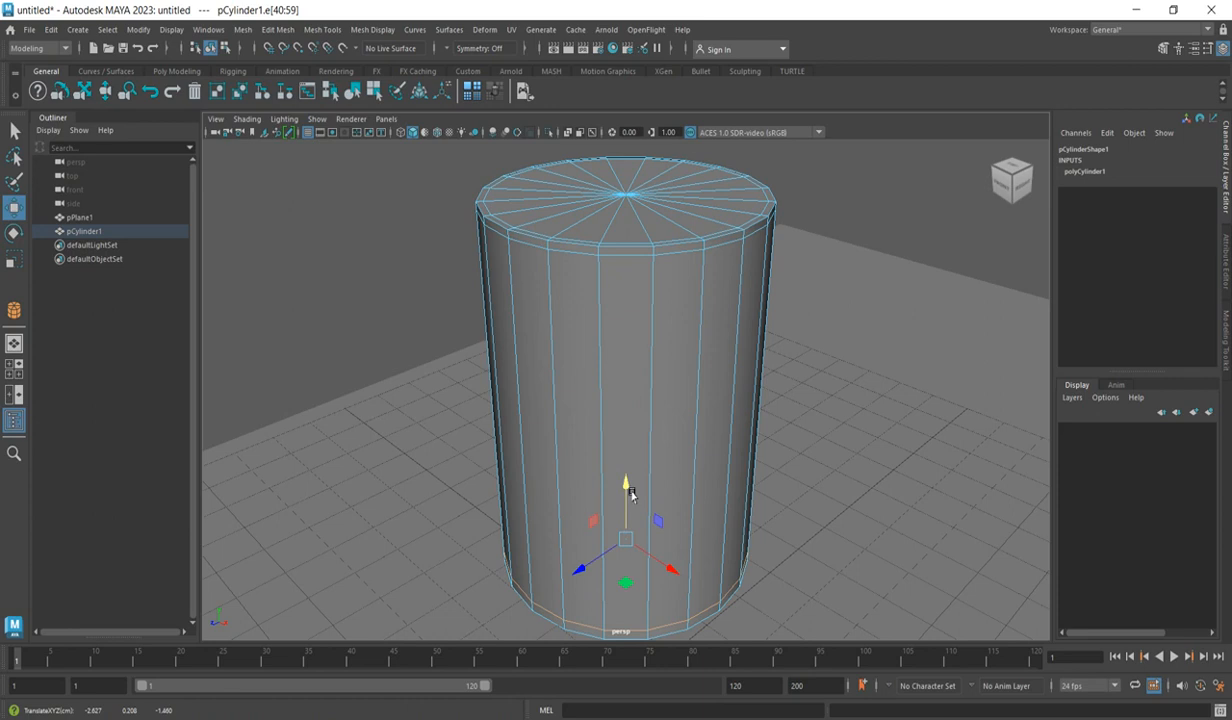
Step: Insert an edge loop around the cylinder's side at about mid-height with the Insert Edge Loop tool
{"action": "left_click", "coordinate": [840, 452]}
{"action": "left_click", "coordinate": [600, 343]}
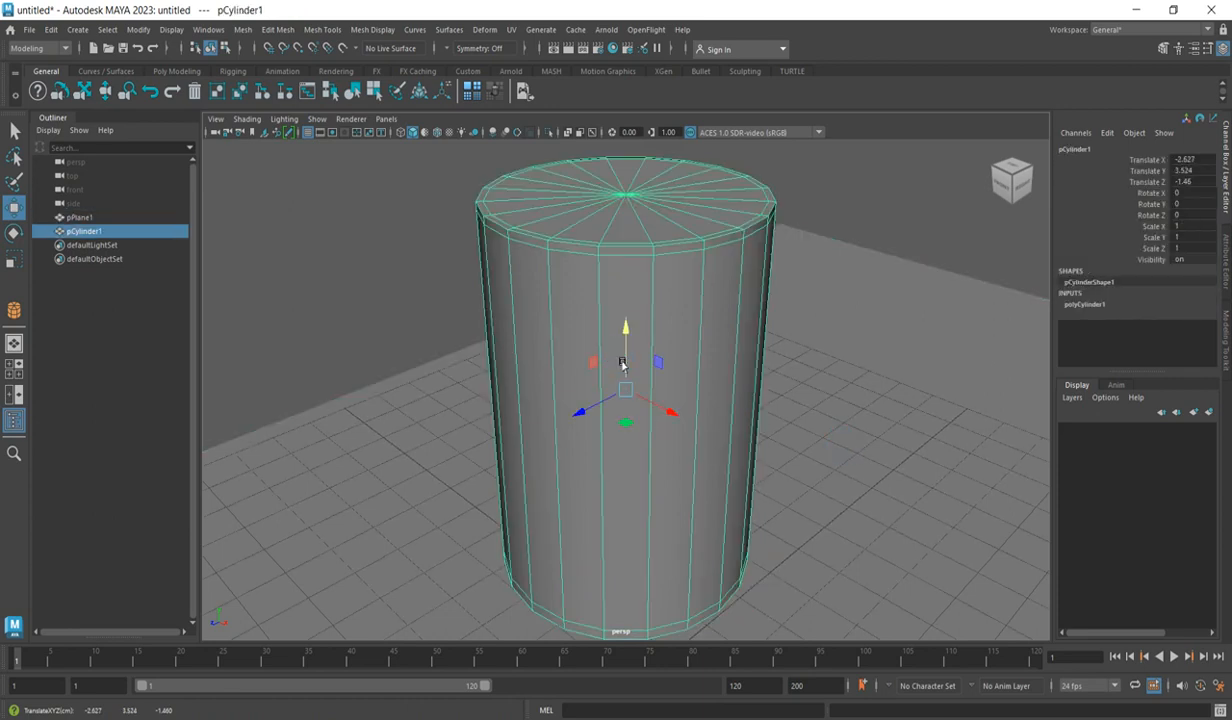
{"action": "left_click", "coordinate": [309, 35]}
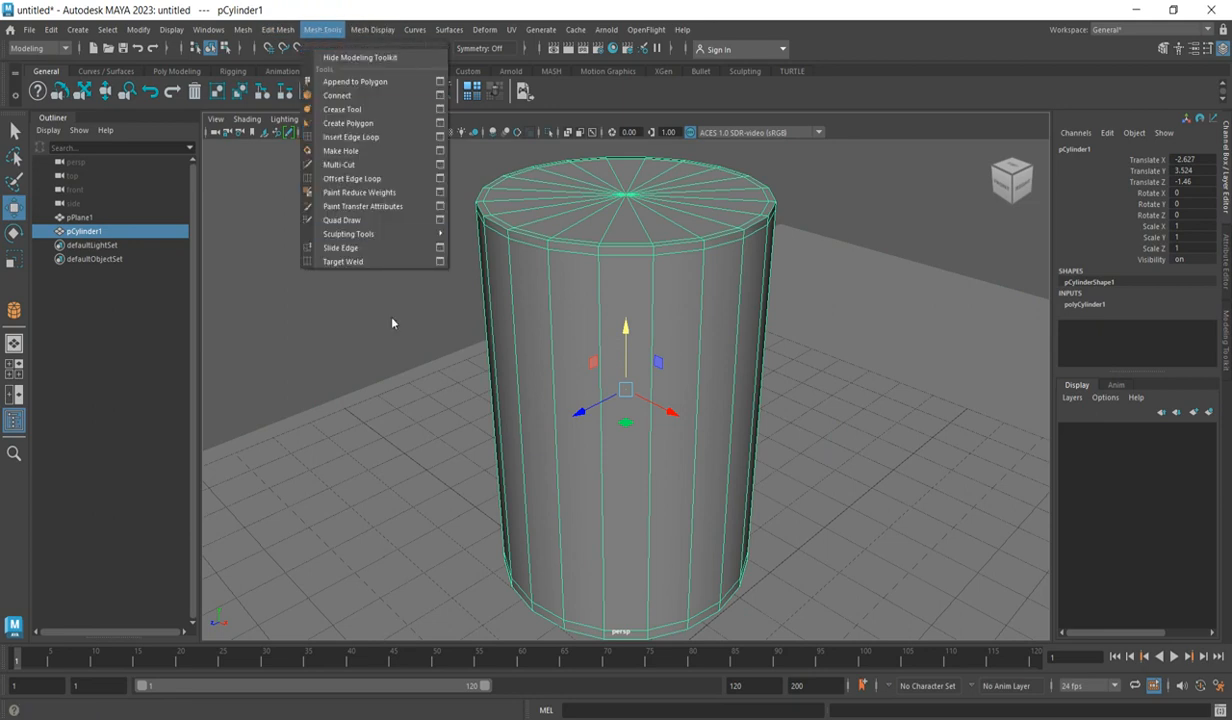
{"action": "left_click", "coordinate": [355, 137]}
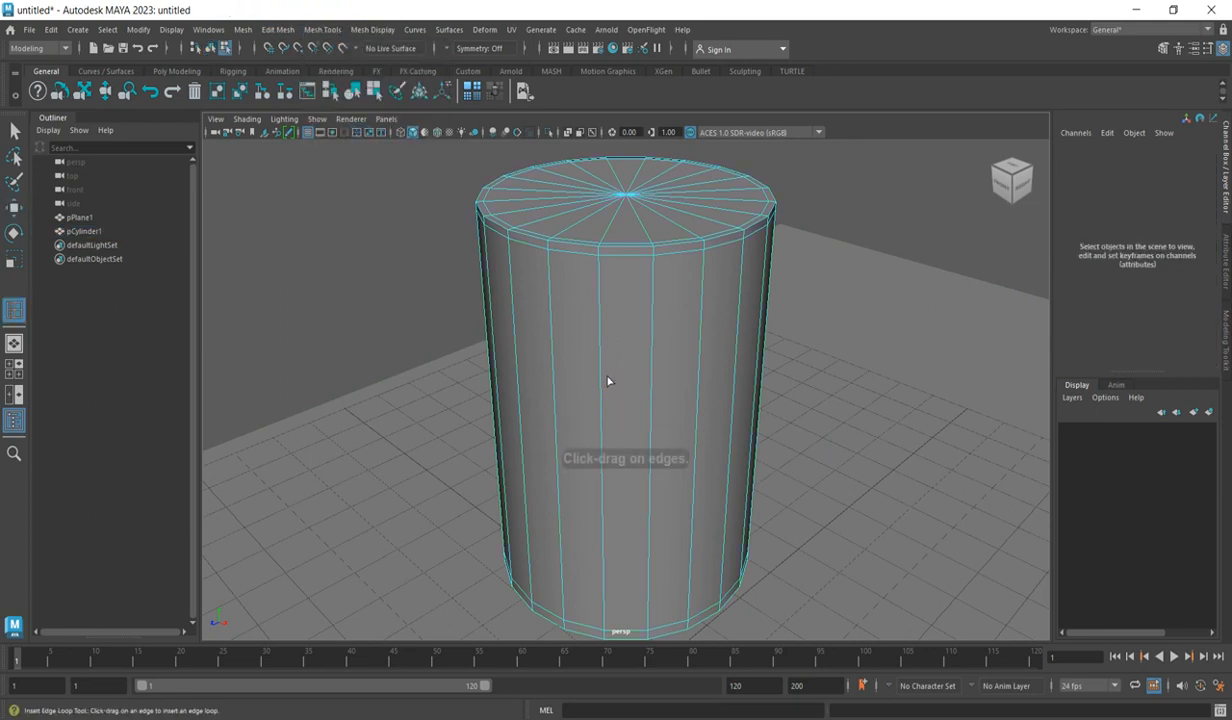
{"action": "mouse_move", "coordinate": [600, 398]}
{"action": "left_mouse_down"}
{"action": "mouse_move", "coordinate": [613, 444]}
{"action": "mouse_move", "coordinate": [609, 413]}
{"action": "left_mouse_up"}
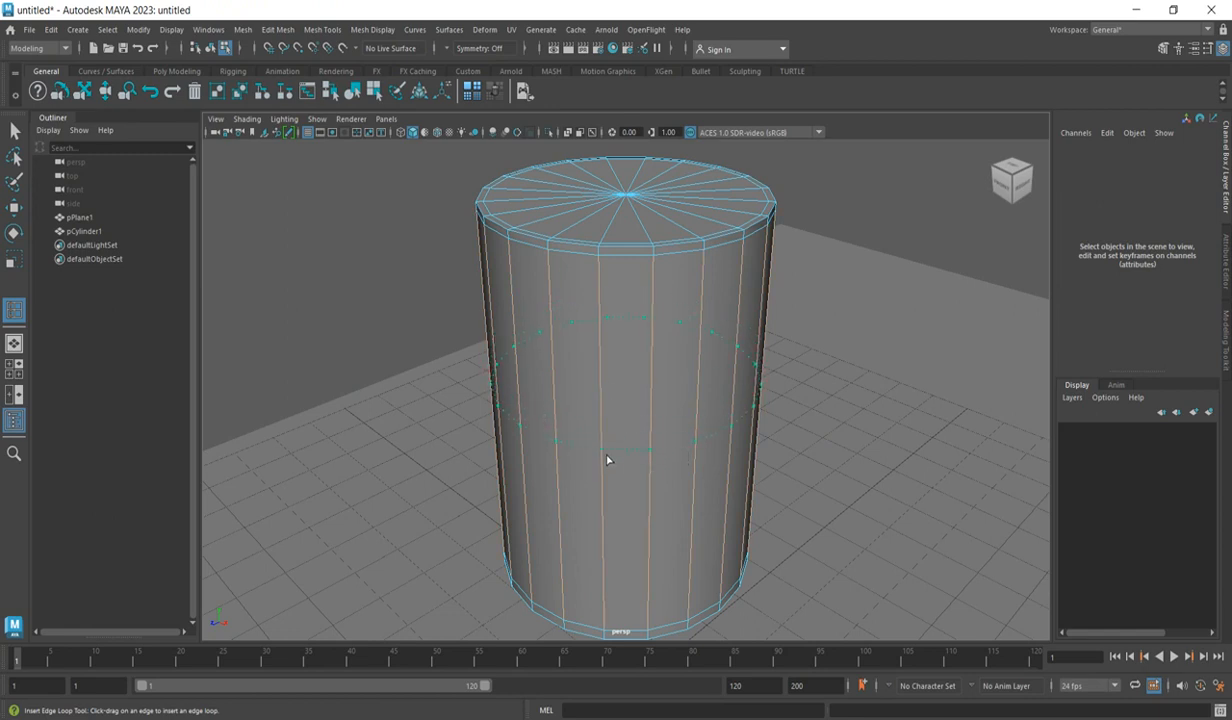
{"action": "left_click_drag", "start_coordinate": [613, 527], "coordinate": [617, 458]}
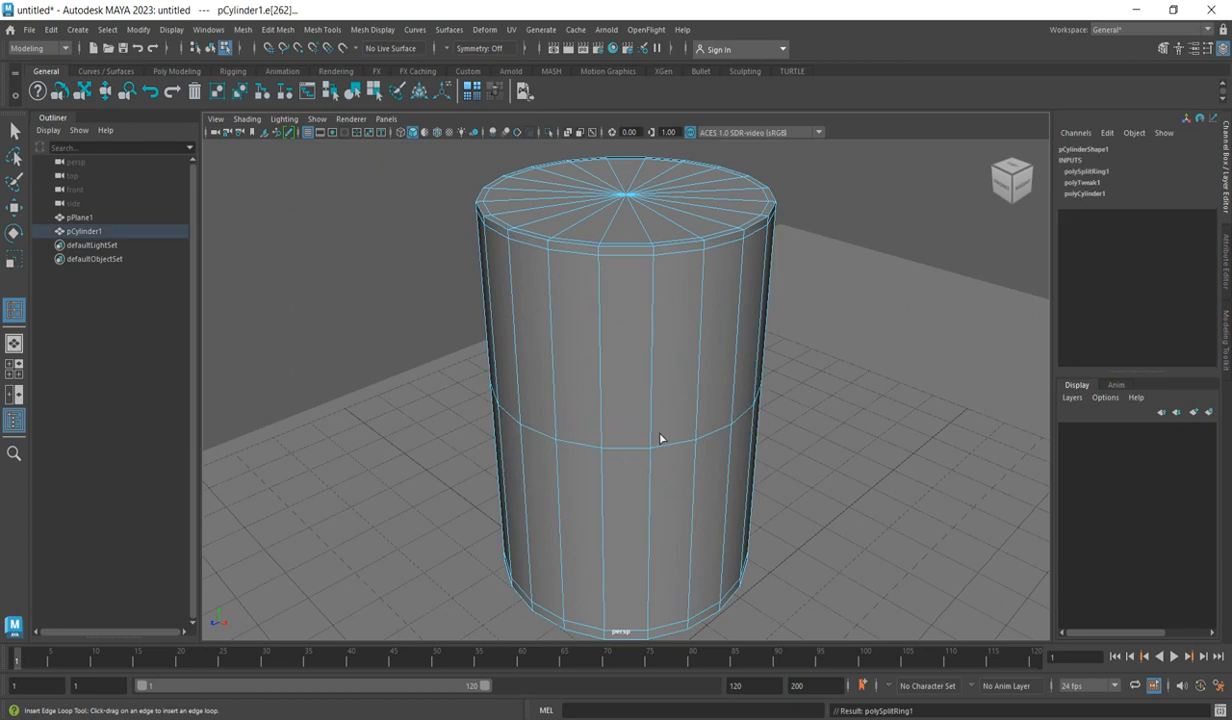
Step: Leave the edge loop tool for the Select tool and return the cylinder to object mode
{"action": "double_click", "coordinate": [14, 130]}
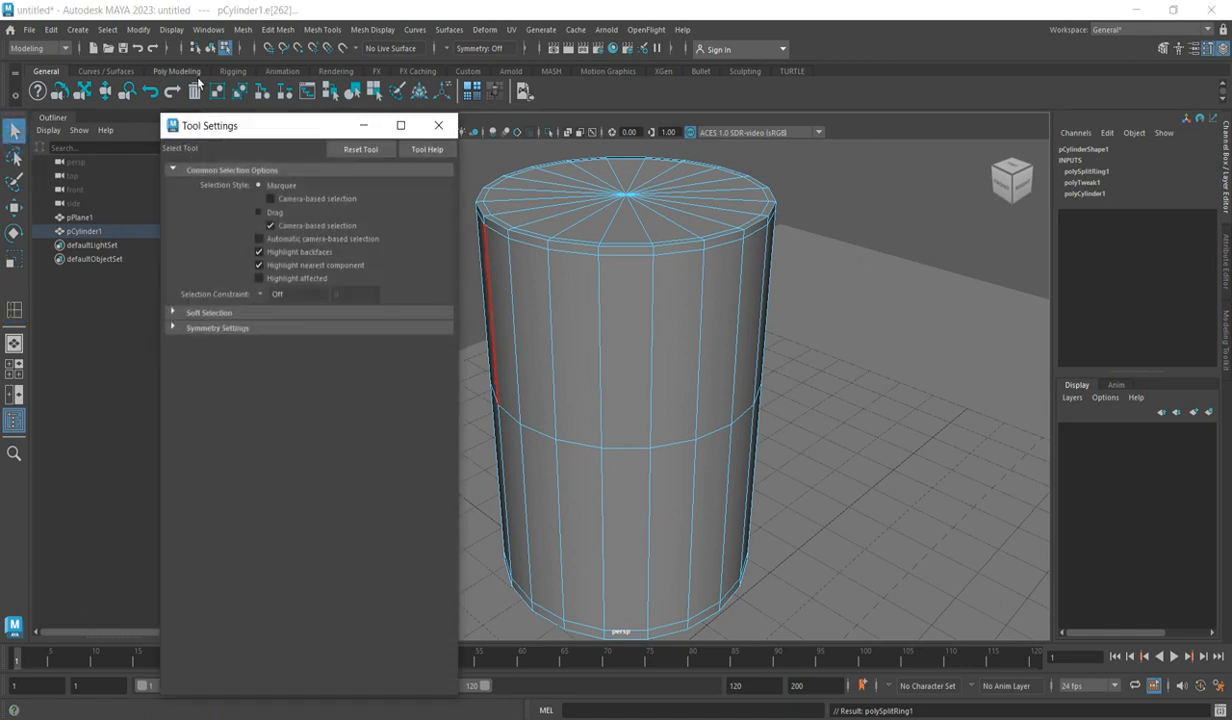
{"action": "left_click", "coordinate": [437, 127]}
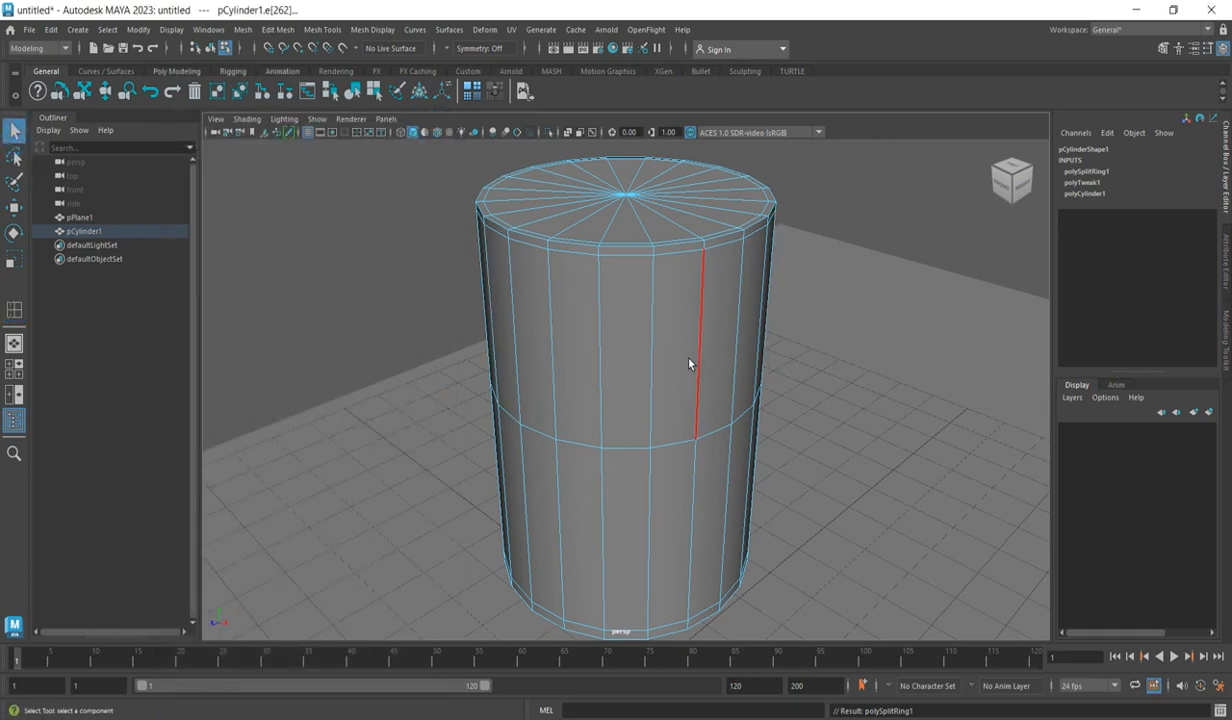
{"action": "right_click", "coordinate": [682, 325]}
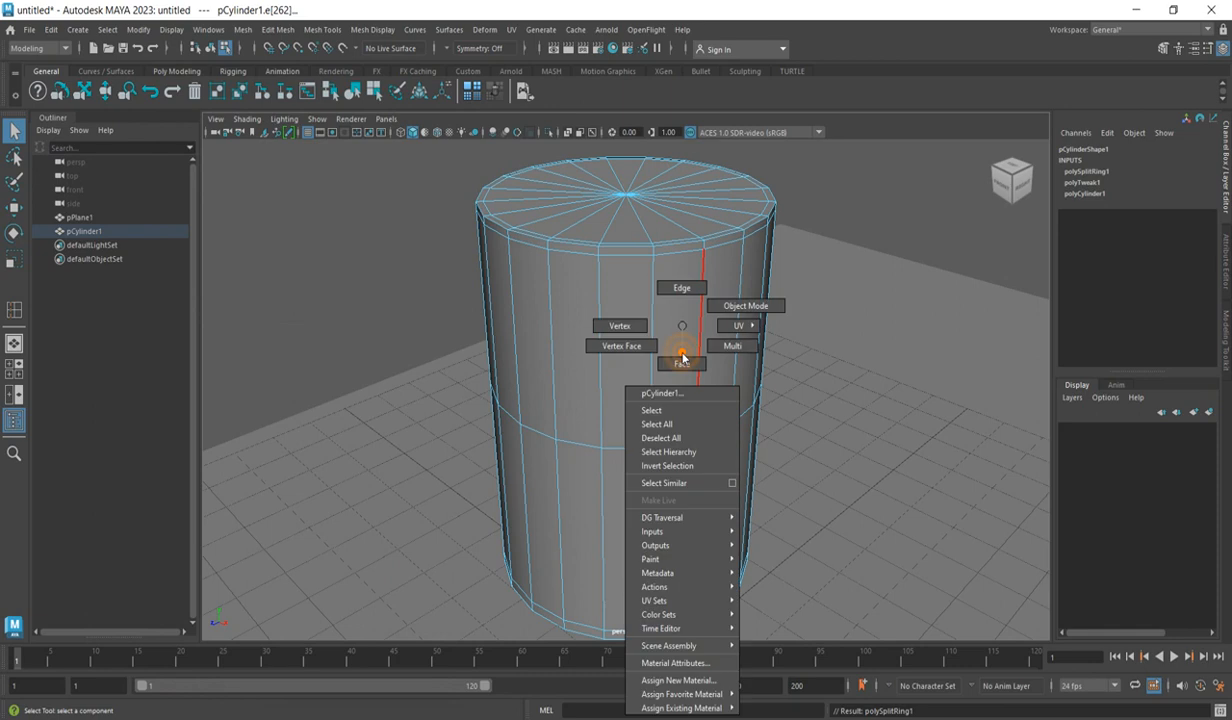
{"action": "left_click", "coordinate": [740, 306]}
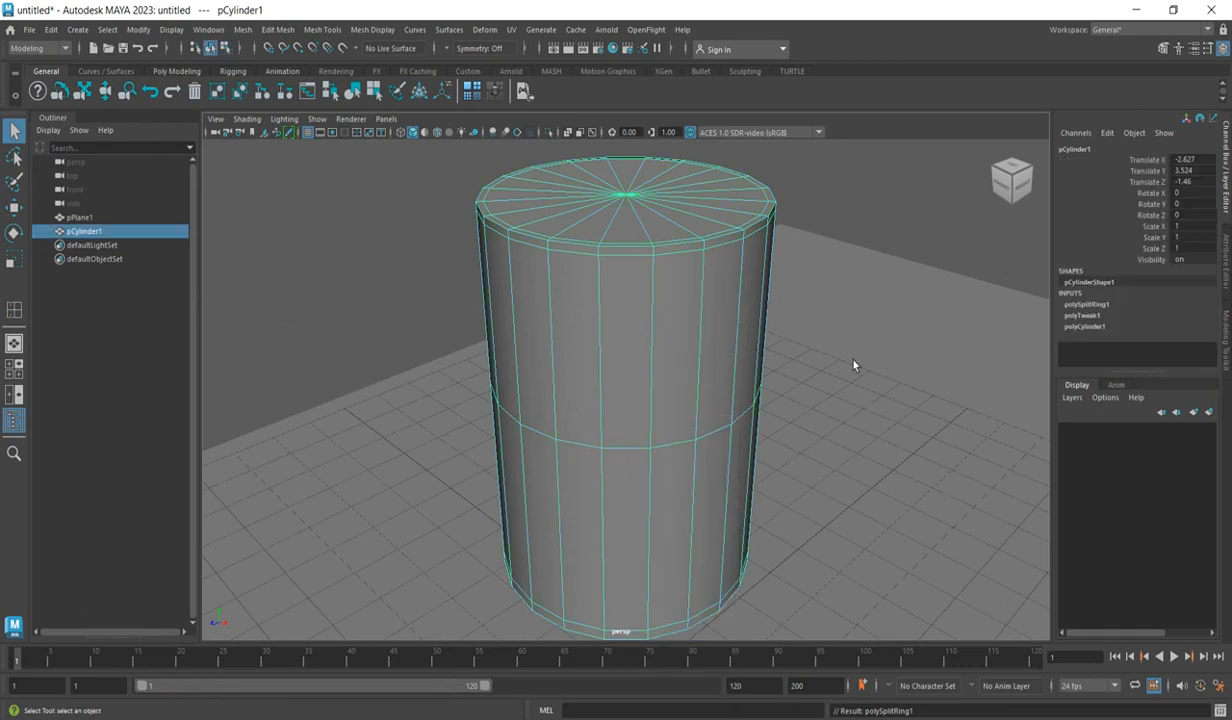
{"action": "left_click", "coordinate": [820, 345]}
{"action": "left_click", "coordinate": [674, 327]}
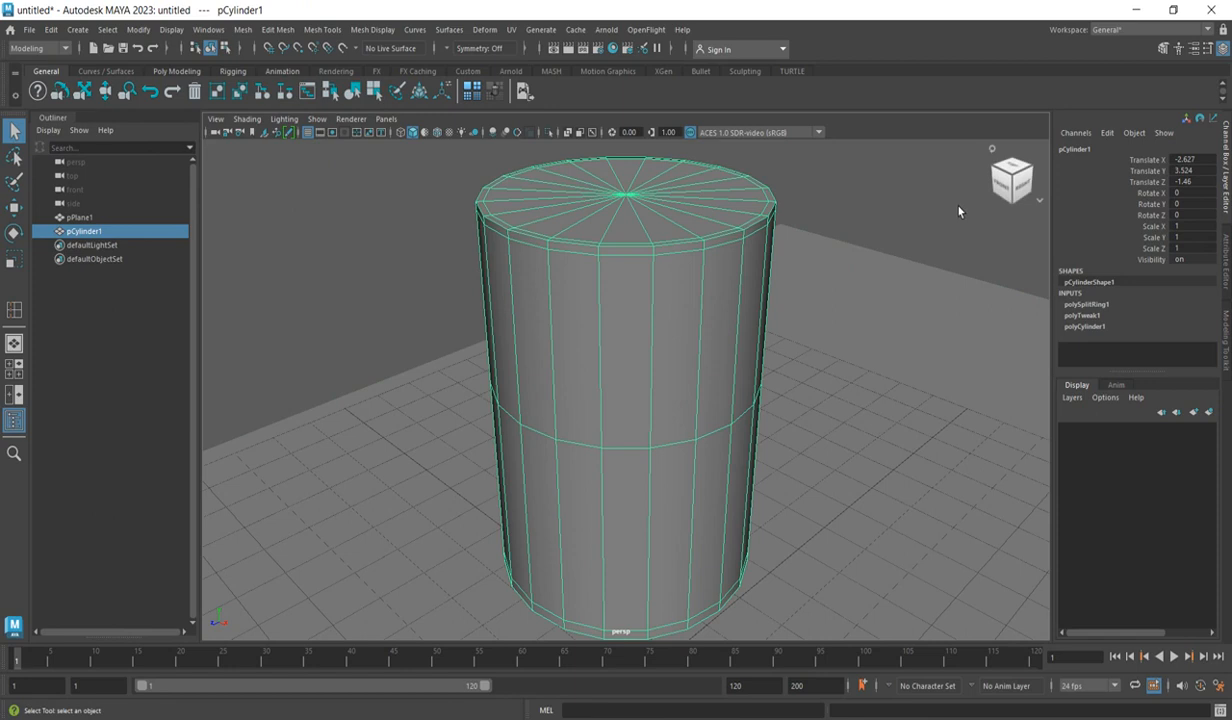
Step: Select the inner edge loop on the cylinder's bottom cap from below and scale it outward, close to the rim
{"action": "scroll", "coordinate": [738, 317], "scroll_direction": "up", "scroll_amount": 6}
{"action": "scroll", "coordinate": [701, 336], "scroll_direction": "down", "scroll_amount": 6}
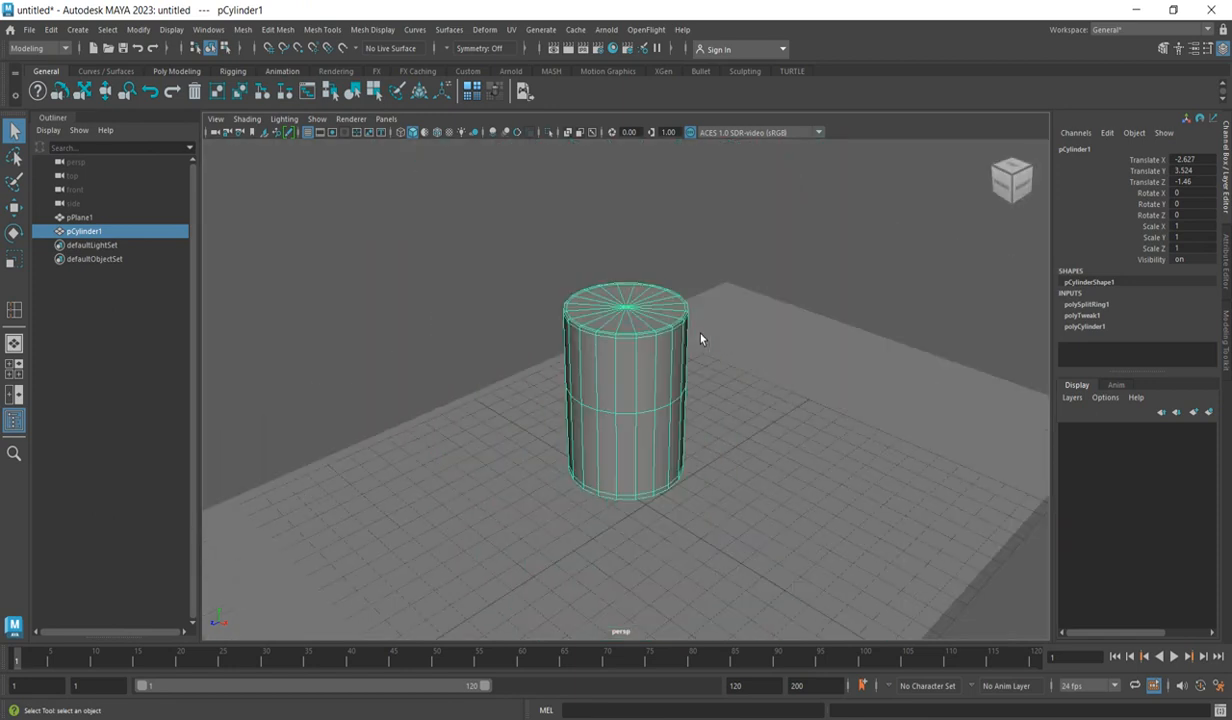
{"action": "left_click_drag", "start_coordinate": [1022, 180], "coordinate": [1017, 126]}
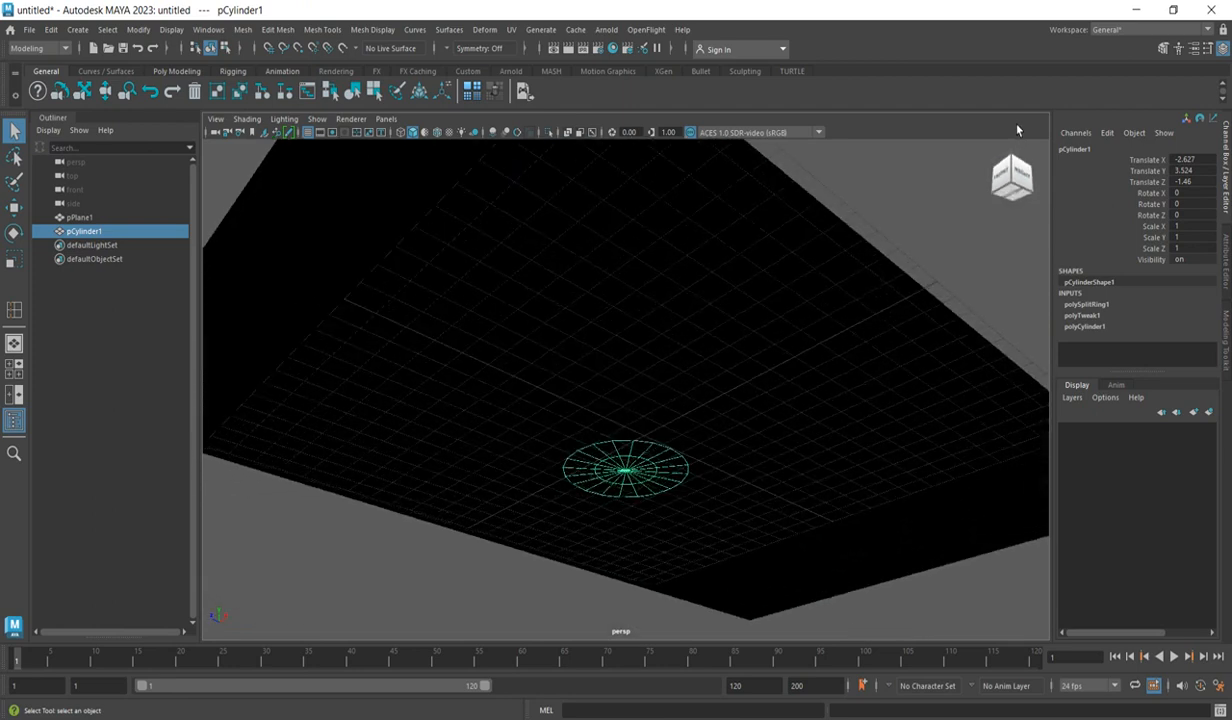
{"action": "right_click", "coordinate": [629, 469]}
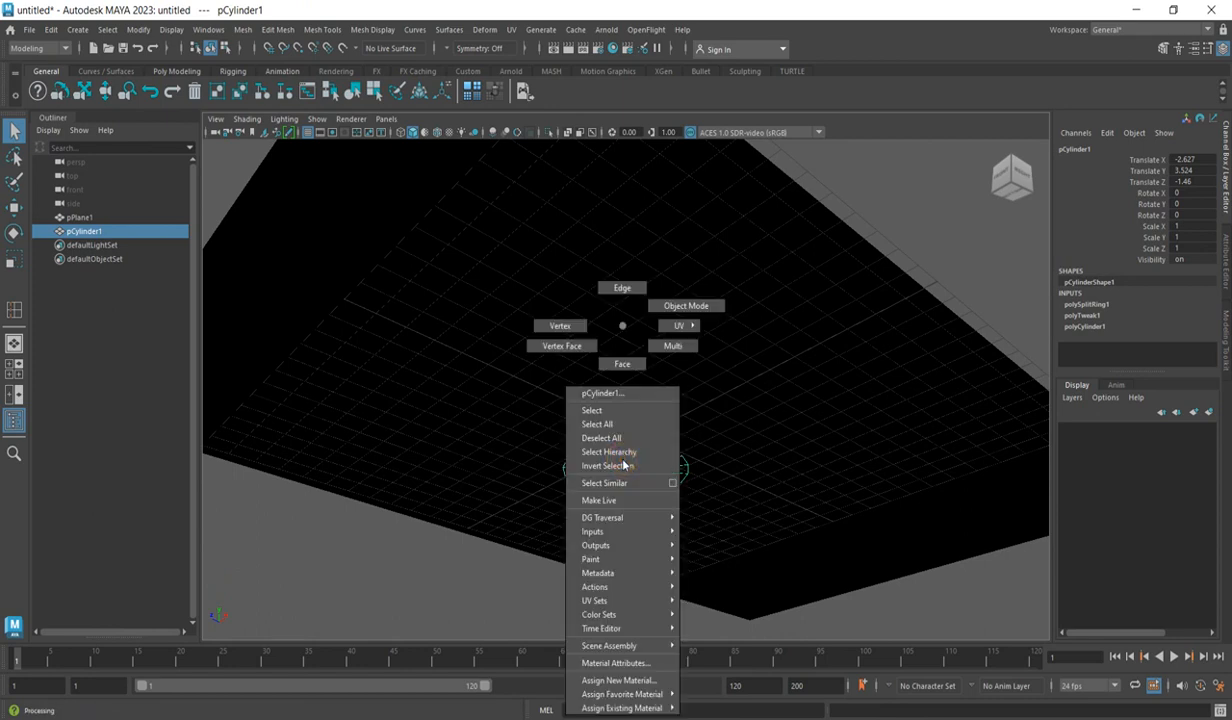
{"action": "left_click", "coordinate": [622, 288]}
{"action": "left_click", "coordinate": [598, 488]}
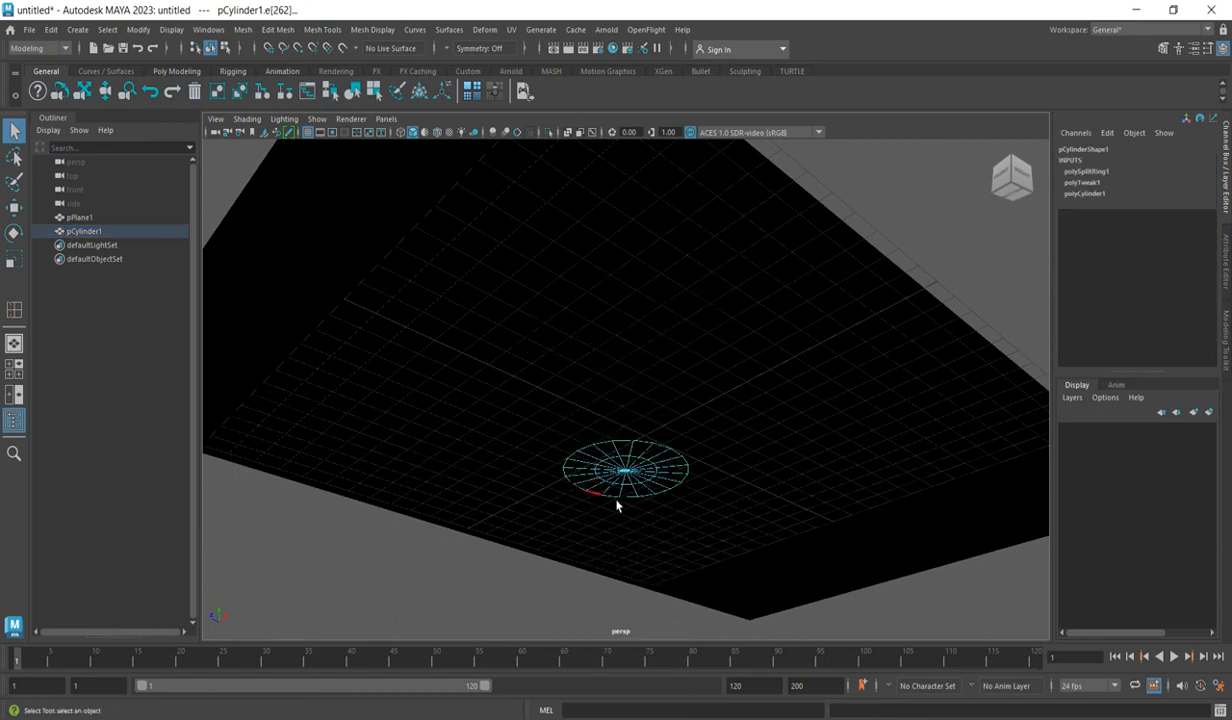
{"action": "double_click", "coordinate": [631, 466]}
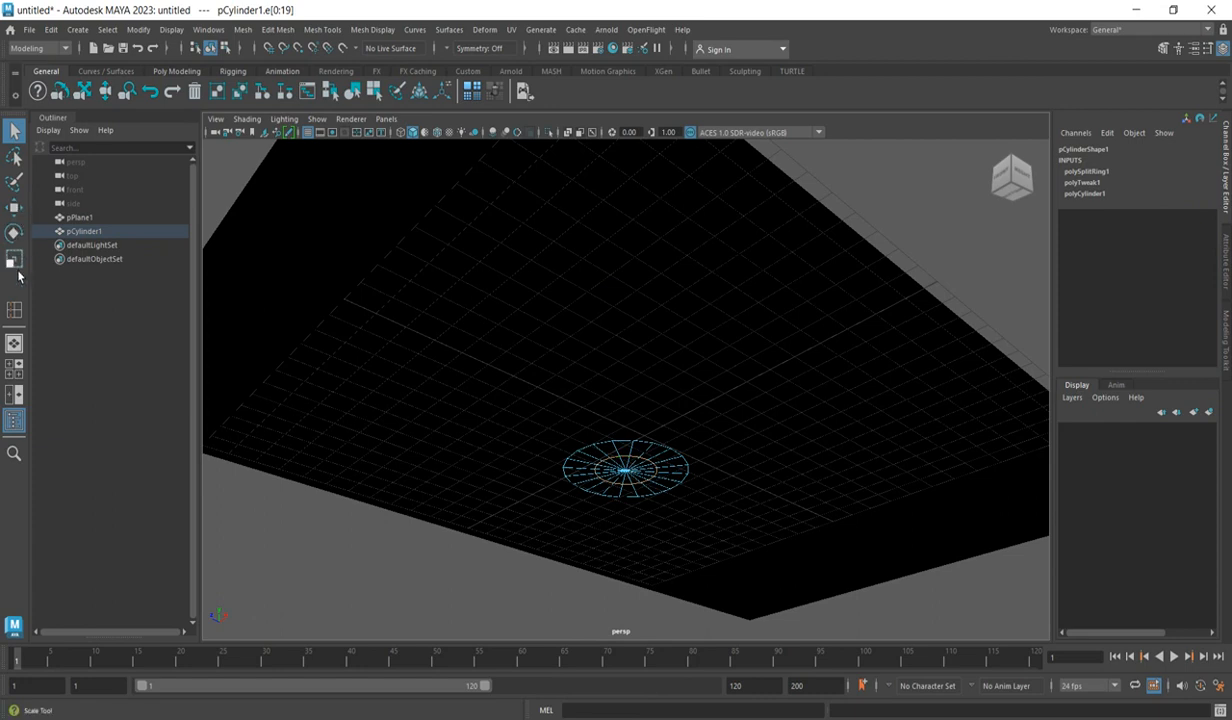
{"action": "left_click", "coordinate": [14, 258]}
{"action": "left_click_drag", "start_coordinate": [634, 480], "coordinate": [662, 498]}
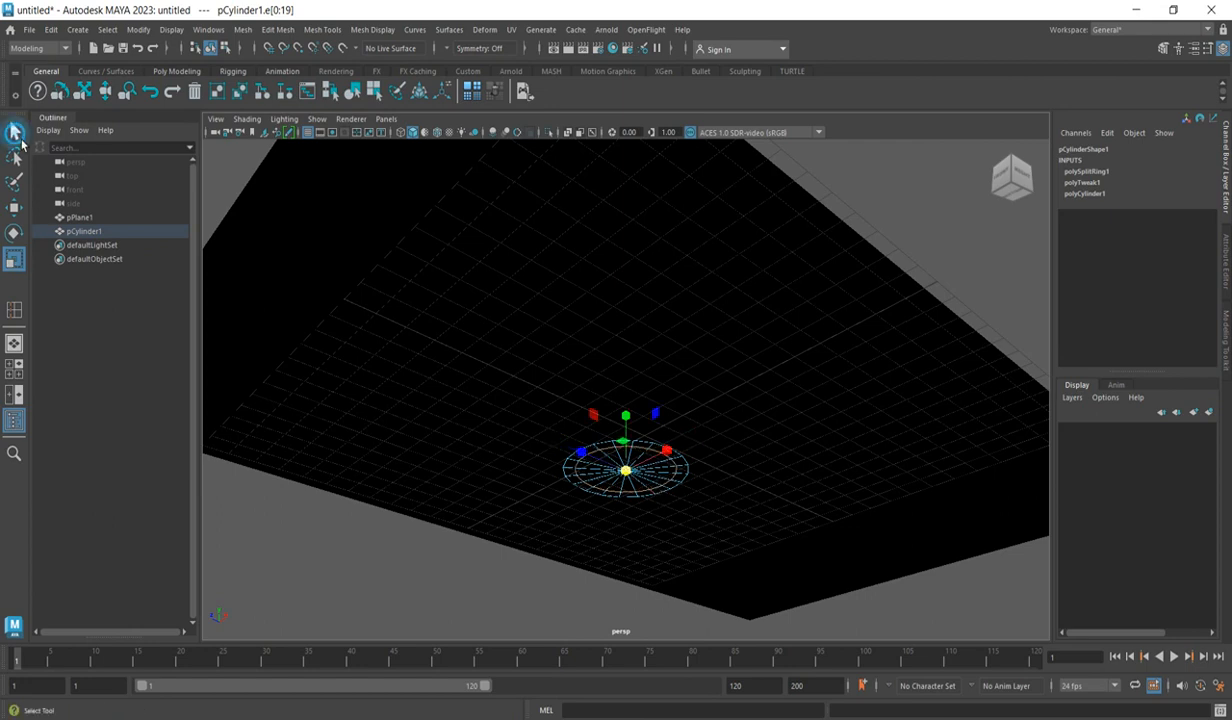
{"action": "left_click", "coordinate": [15, 130]}
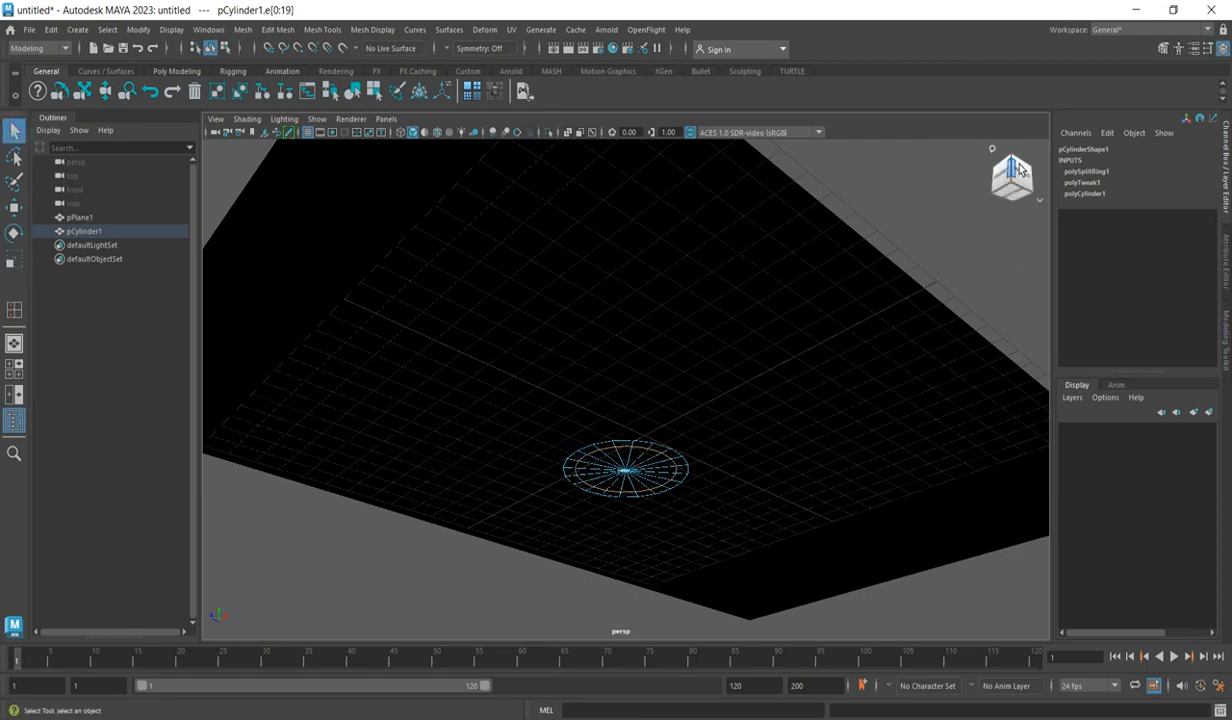
Step: Return the cylinder to object mode and raise it to a Translate Y of about 3.82
{"action": "left_click", "coordinate": [988, 151]}
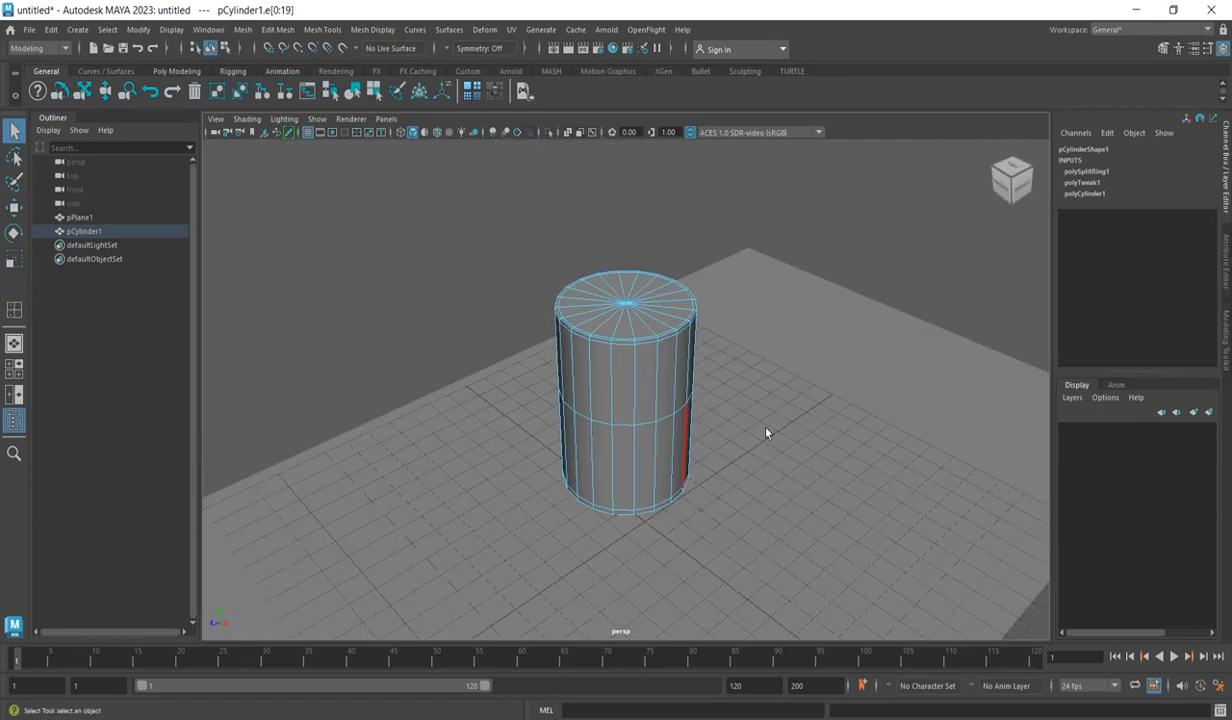
{"action": "right_click", "coordinate": [665, 395]}
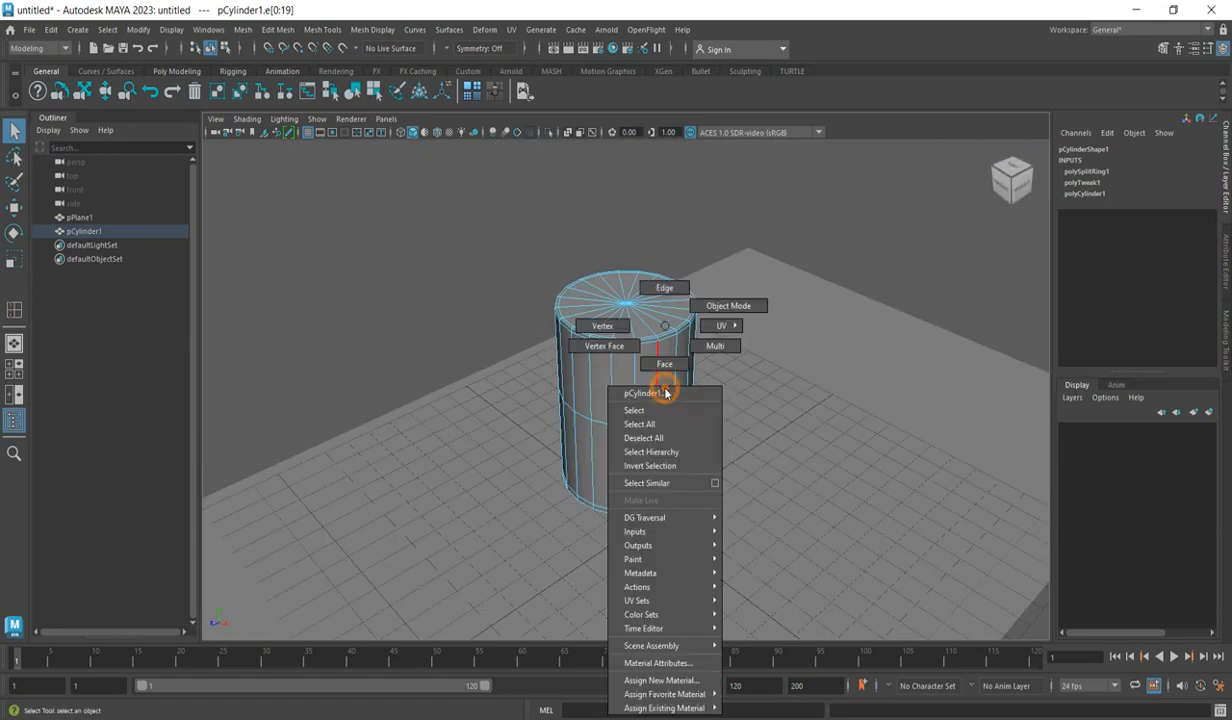
{"action": "left_click", "coordinate": [722, 305]}
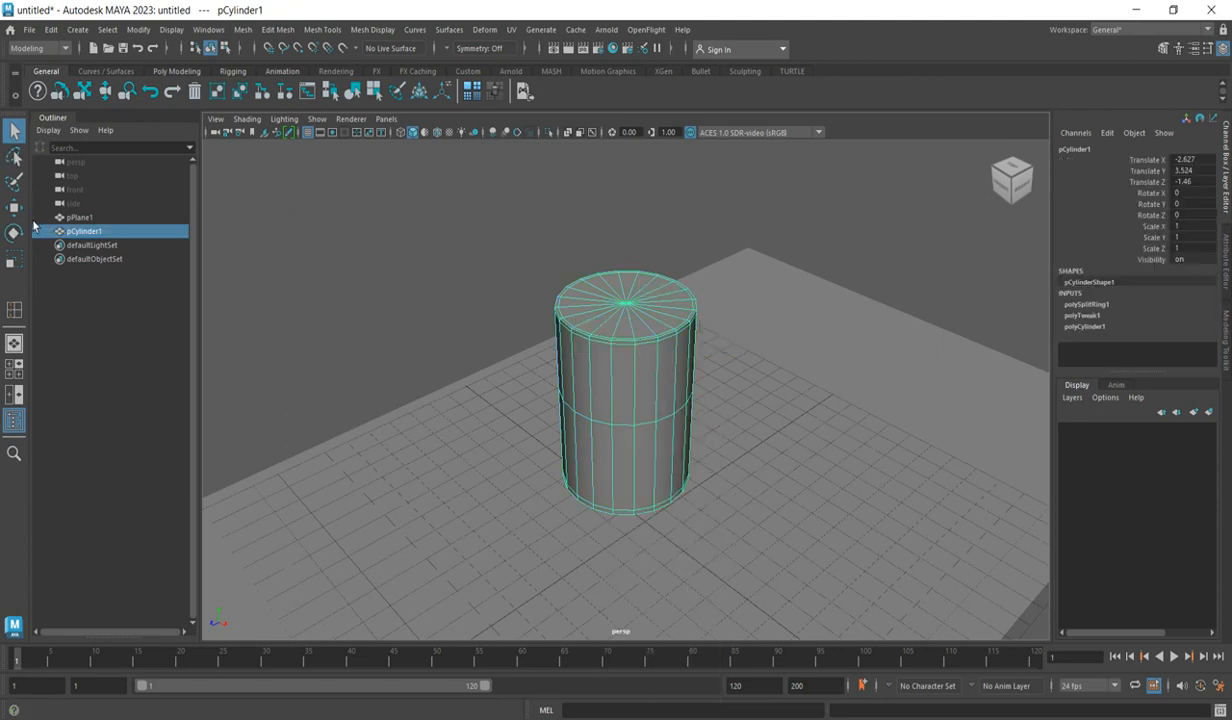
{"action": "left_click", "coordinate": [14, 207]}
{"action": "left_click_drag", "start_coordinate": [632, 341], "coordinate": [627, 324]}
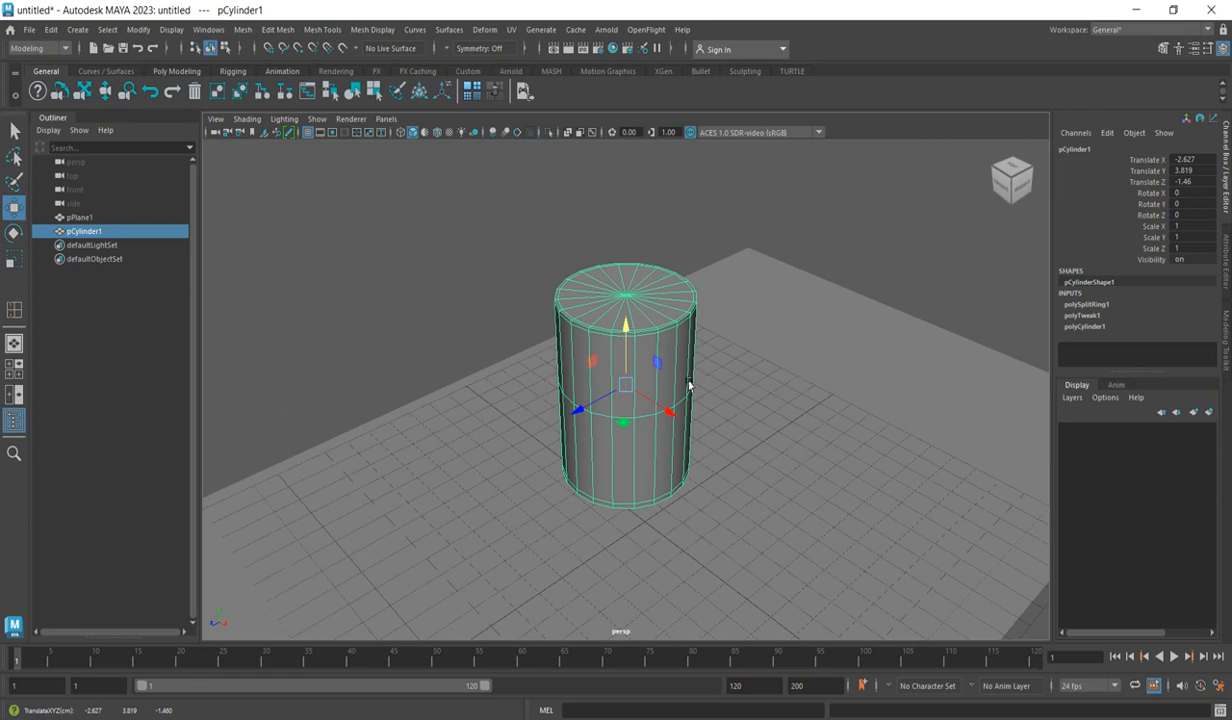
Step: Select all the wedge-shaped faces of the cylinder's top cap inside the narrow rim ring
{"action": "right_click", "coordinate": [648, 291]}
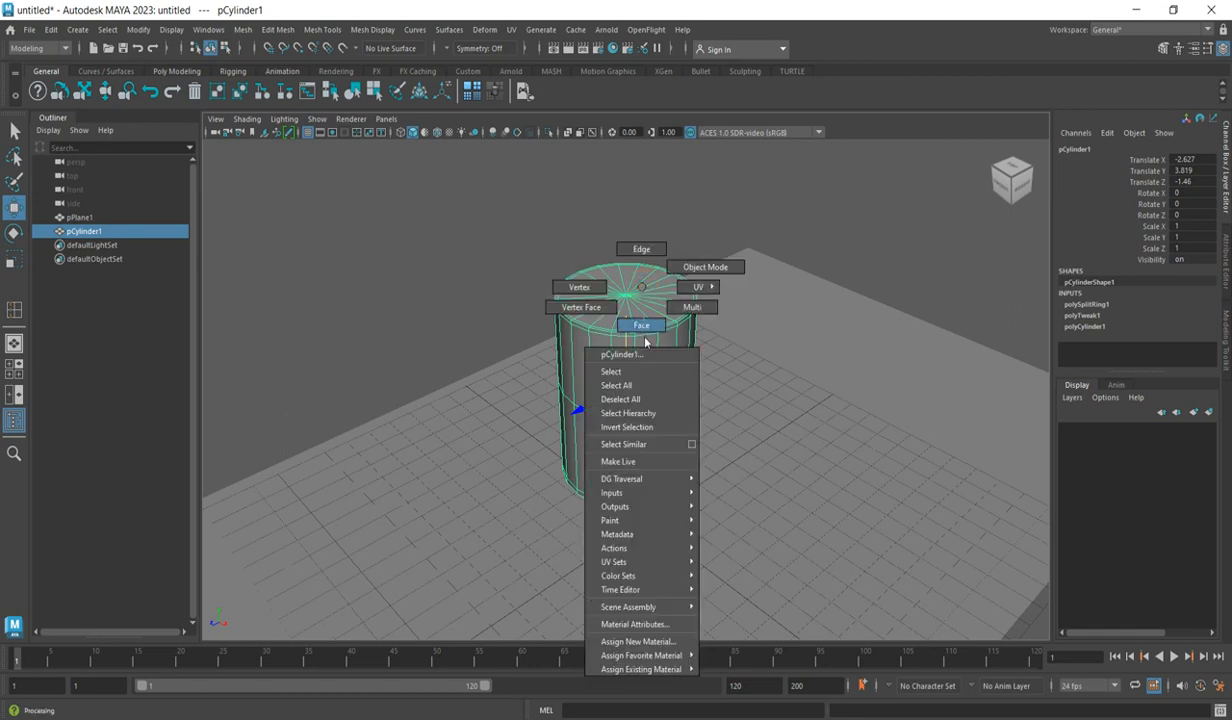
{"action": "left_click", "coordinate": [641, 327]}
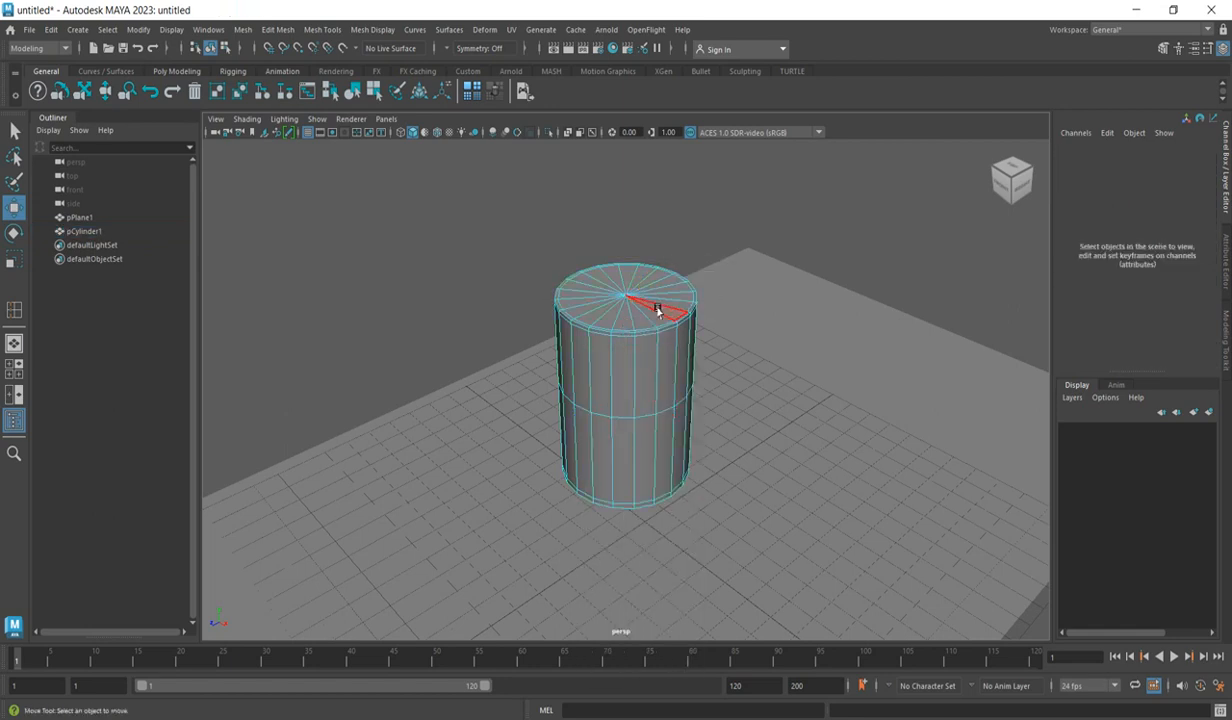
{"action": "left_click", "coordinate": [676, 318]}
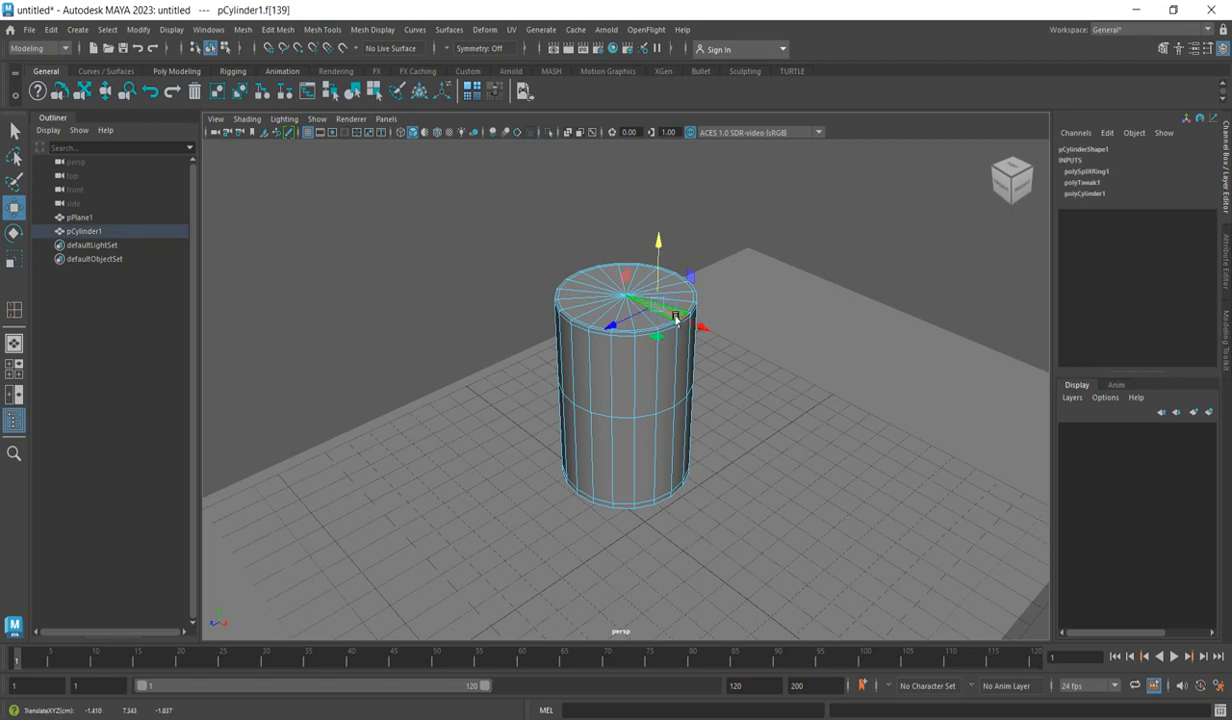
{"action": "key", "text": "f"}
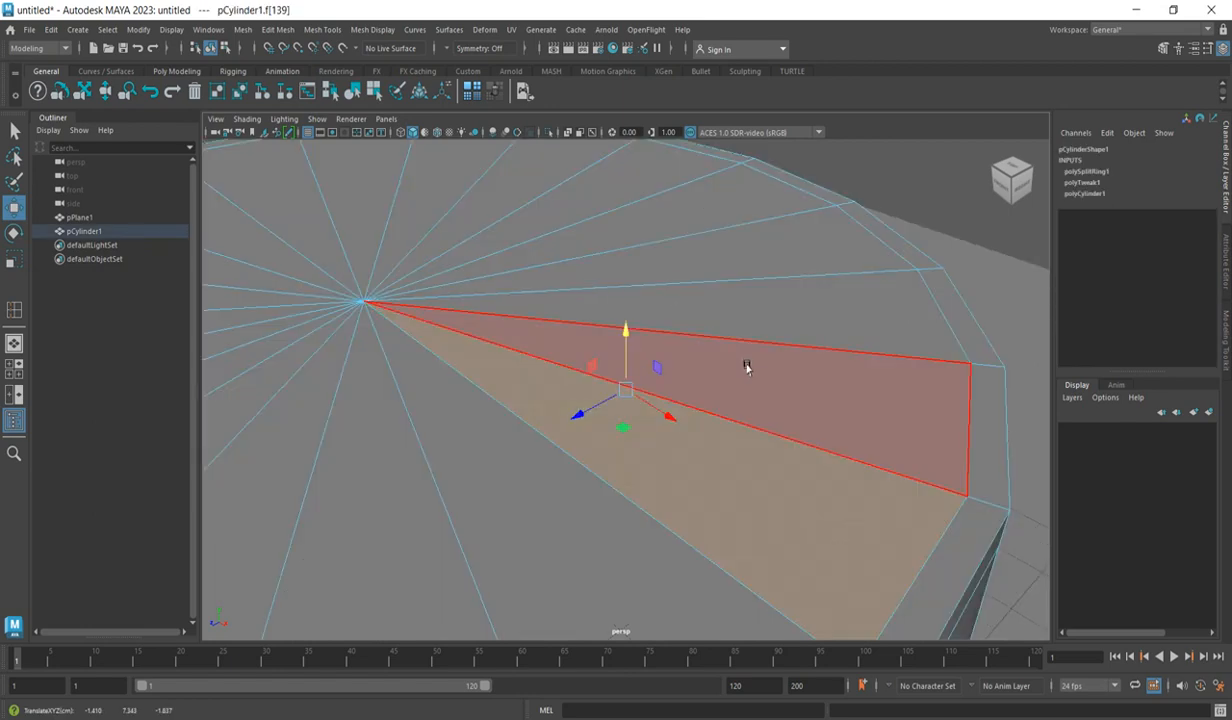
{"action": "scroll", "coordinate": [746, 365], "scroll_direction": "down", "scroll_amount": 5}
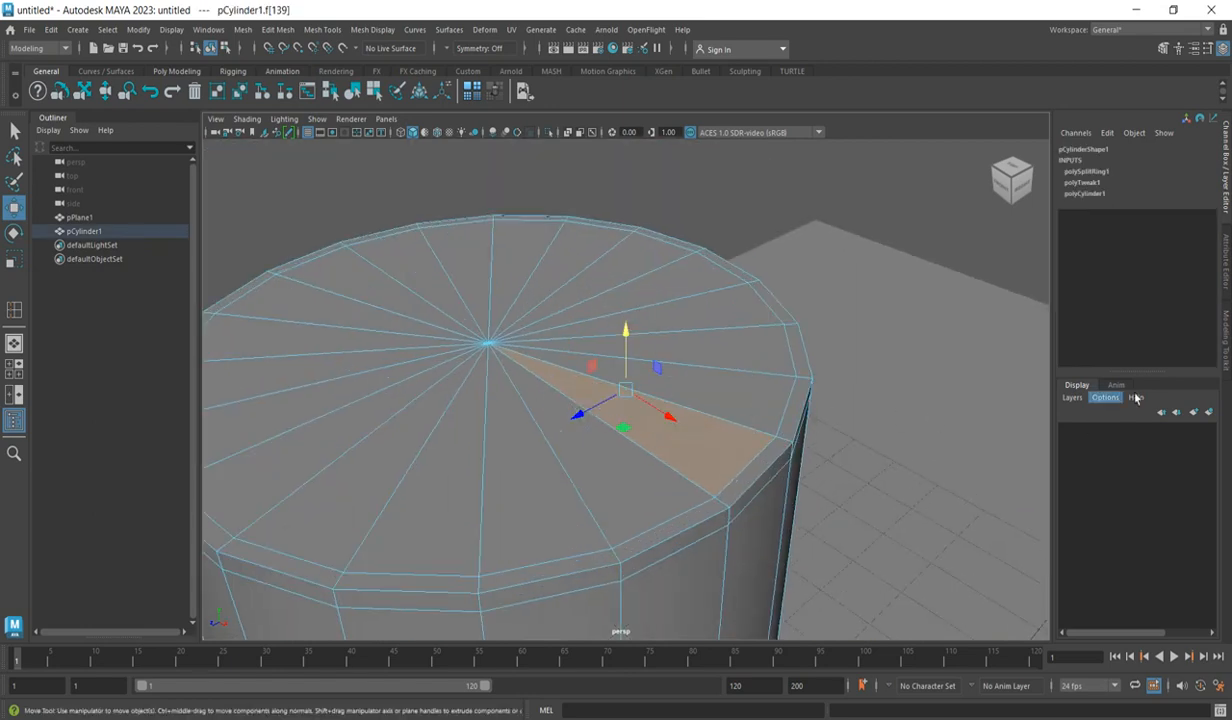
{"action": "left_click", "coordinate": [709, 388], "text": "shift"}
{"action": "left_click", "coordinate": [711, 345], "text": "shift"}
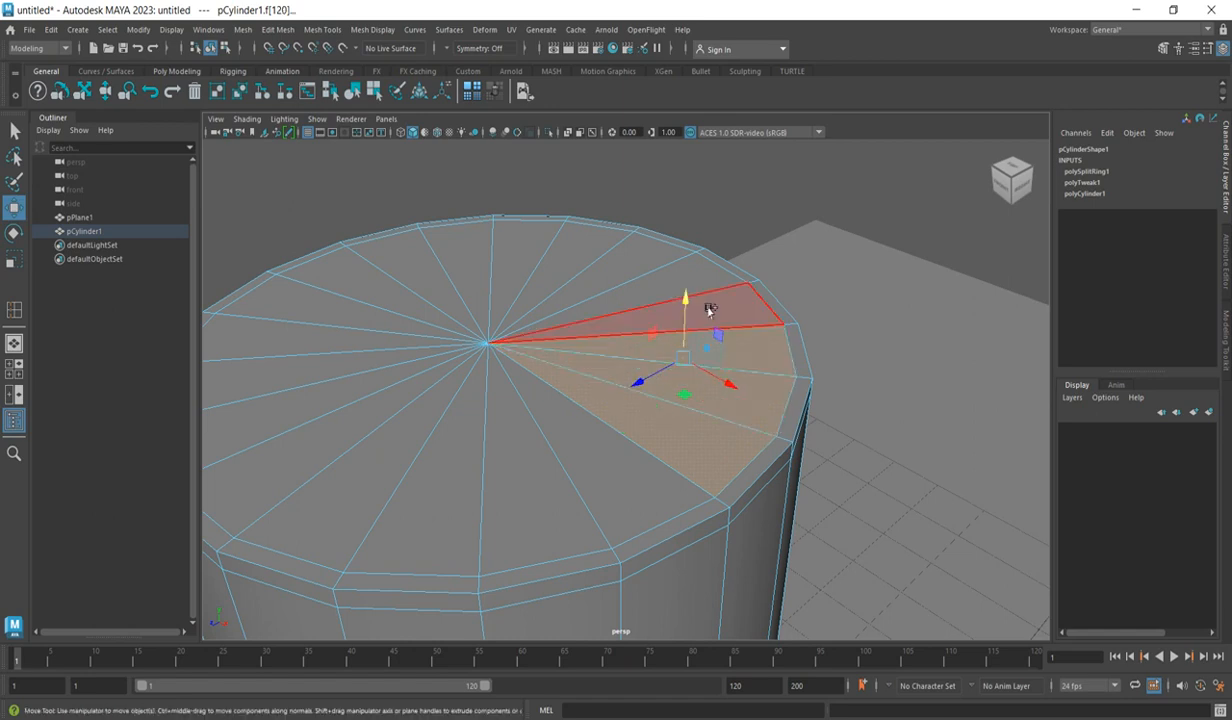
{"action": "left_click", "coordinate": [698, 308], "text": "shift"}
{"action": "left_click", "coordinate": [679, 285], "text": "shift"}
{"action": "left_click", "coordinate": [615, 265], "text": "shift"}
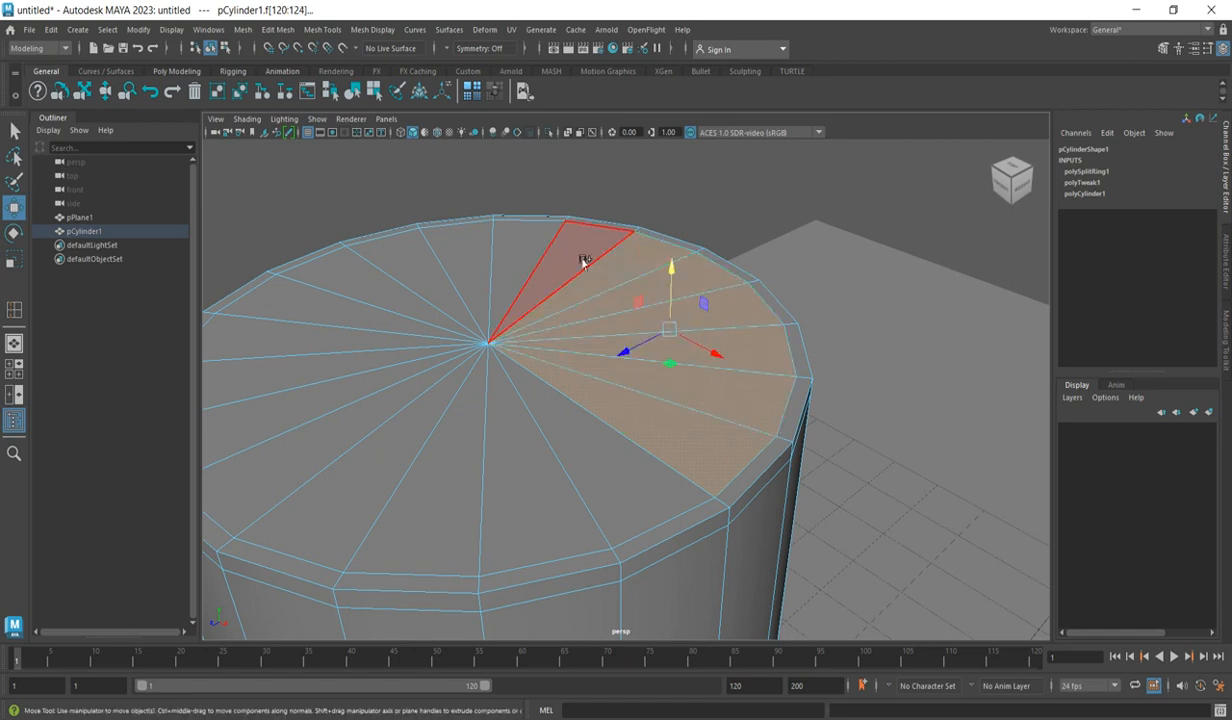
{"action": "left_click", "coordinate": [548, 252], "text": "shift"}
{"action": "left_click", "coordinate": [538, 258], "text": "shift"}
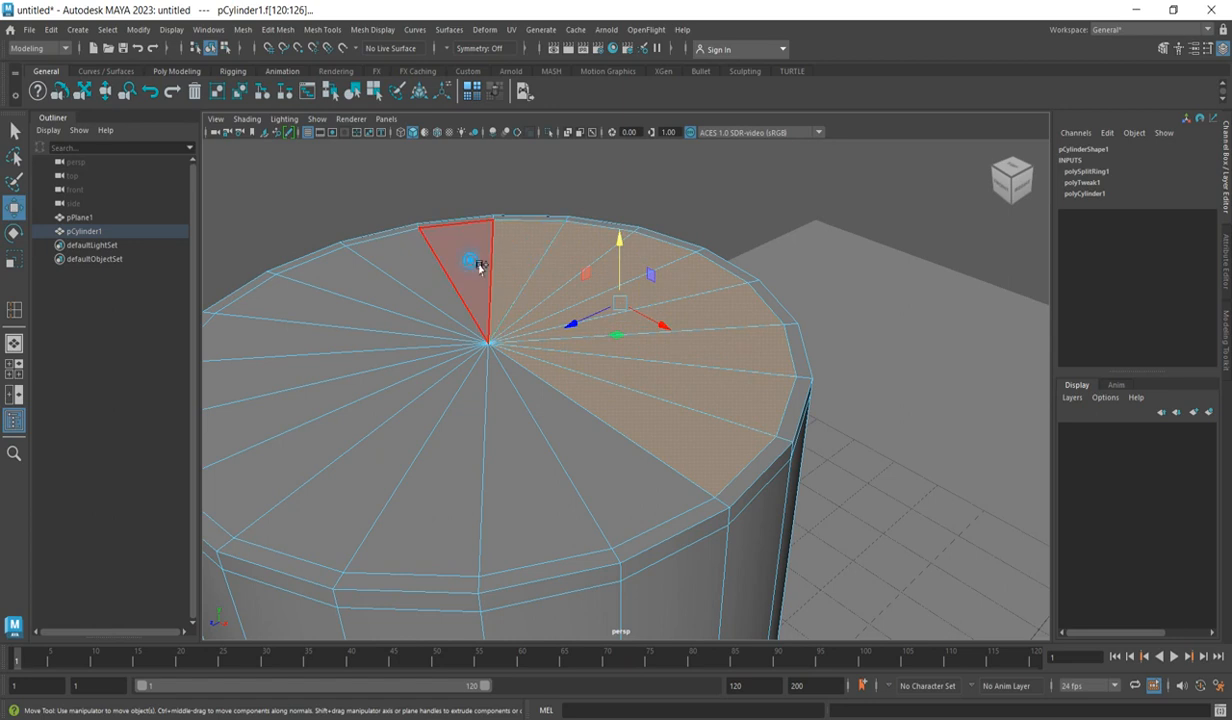
{"action": "left_click", "coordinate": [480, 266], "text": "shift"}
{"action": "left_click", "coordinate": [410, 264], "text": "shift"}
{"action": "left_click", "coordinate": [375, 290], "text": "shift"}
{"action": "left_click", "coordinate": [316, 326], "text": "shift"}
{"action": "left_click", "coordinate": [308, 344], "text": "shift"}
{"action": "left_click", "coordinate": [300, 377], "text": "shift"}
{"action": "left_click", "coordinate": [322, 415], "text": "shift"}
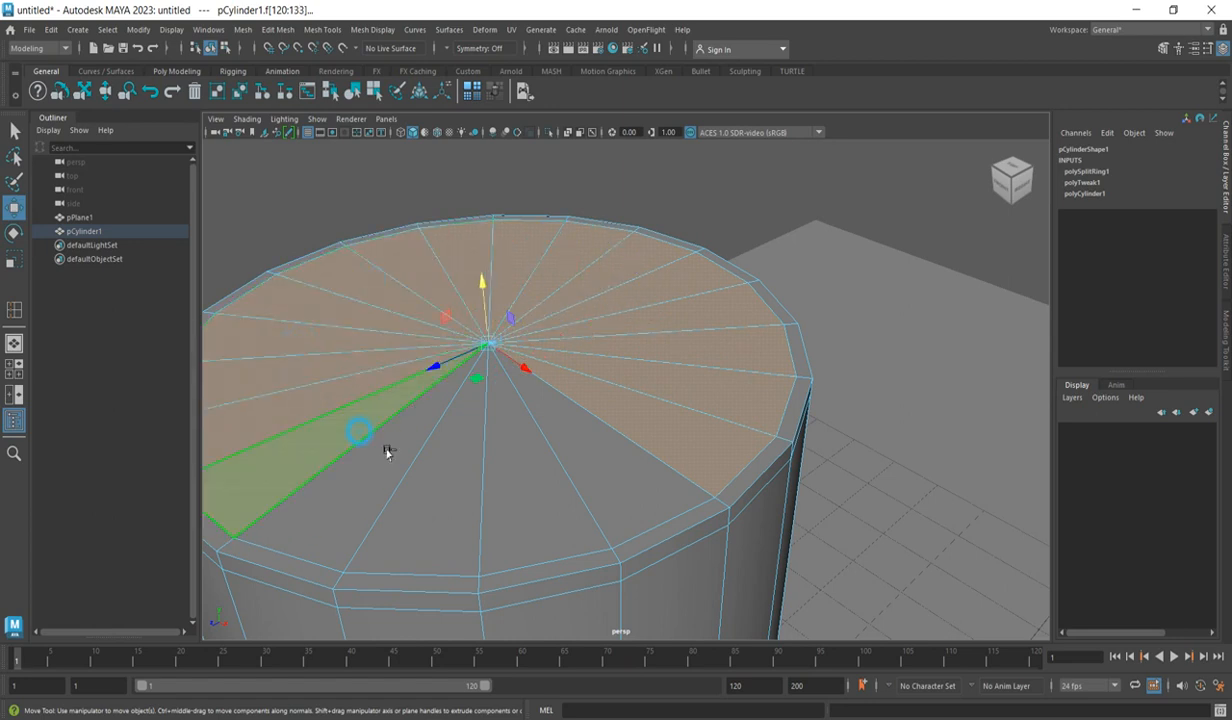
{"action": "left_click", "coordinate": [368, 437], "text": "shift"}
{"action": "left_click", "coordinate": [395, 448], "text": "shift"}
{"action": "left_click", "coordinate": [445, 456], "text": "shift"}
{"action": "left_click", "coordinate": [553, 470], "text": "shift"}
{"action": "left_click", "coordinate": [572, 459], "text": "shift"}
{"action": "left_click", "coordinate": [743, 437], "text": "shift"}
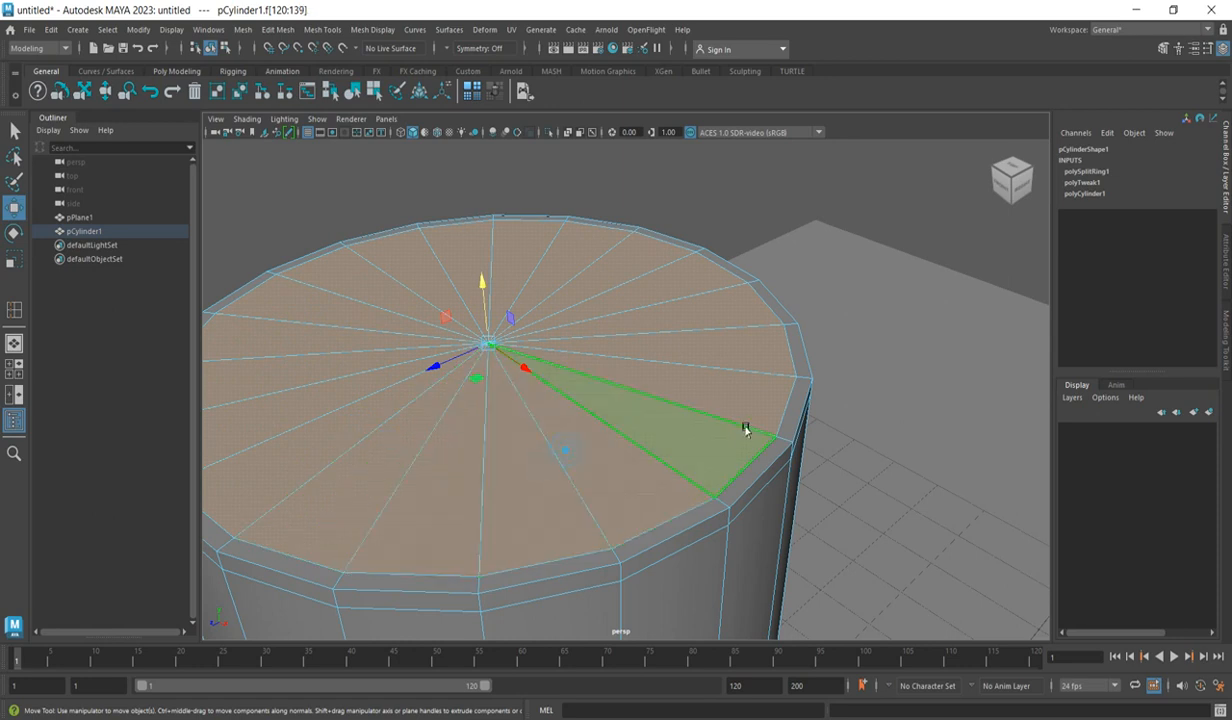
Step: Extrude the selected top faces down into the cylinder to a Local Translate Z of about -2.93, hollowing it out
{"action": "scroll", "coordinate": [745, 428], "scroll_direction": "down", "scroll_amount": 1}
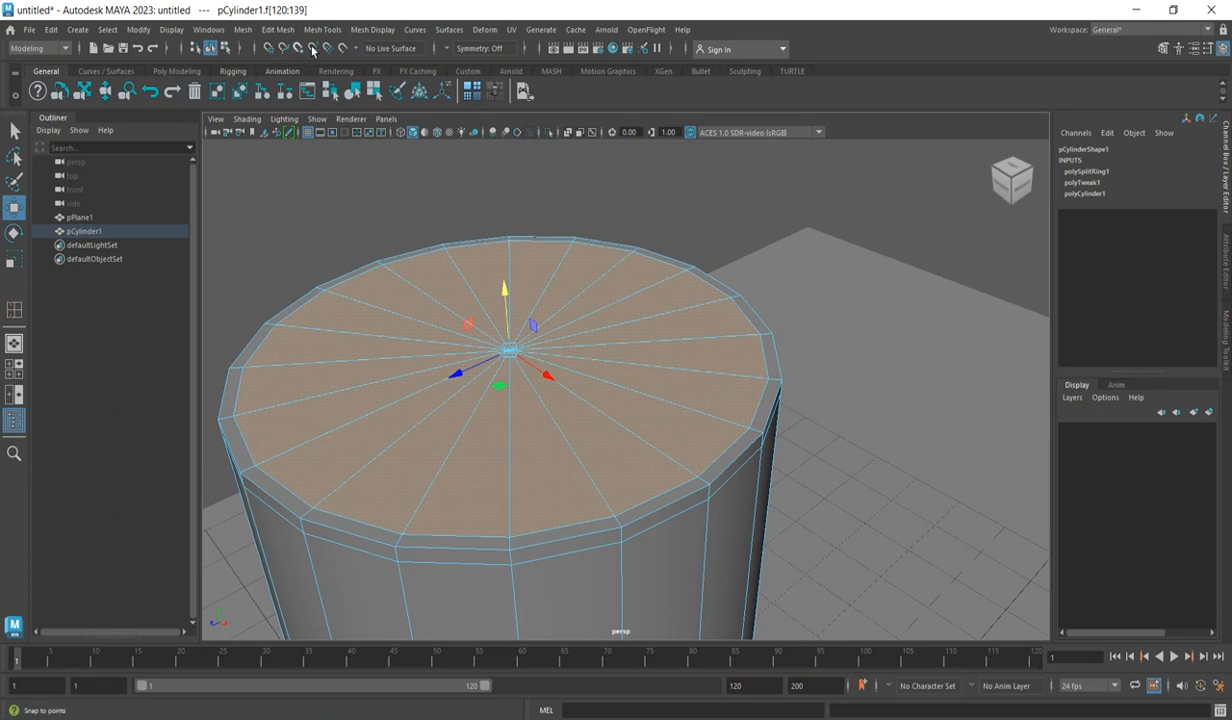
{"action": "left_click", "coordinate": [283, 37]}
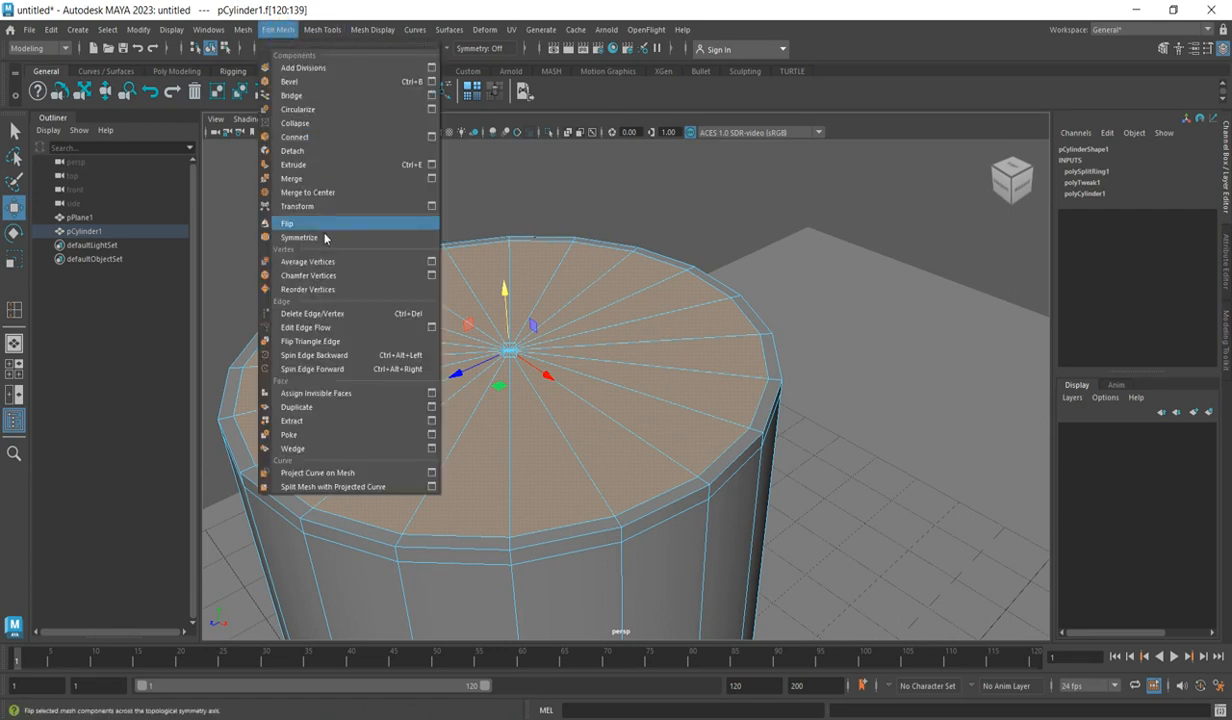
{"action": "left_click", "coordinate": [313, 165]}
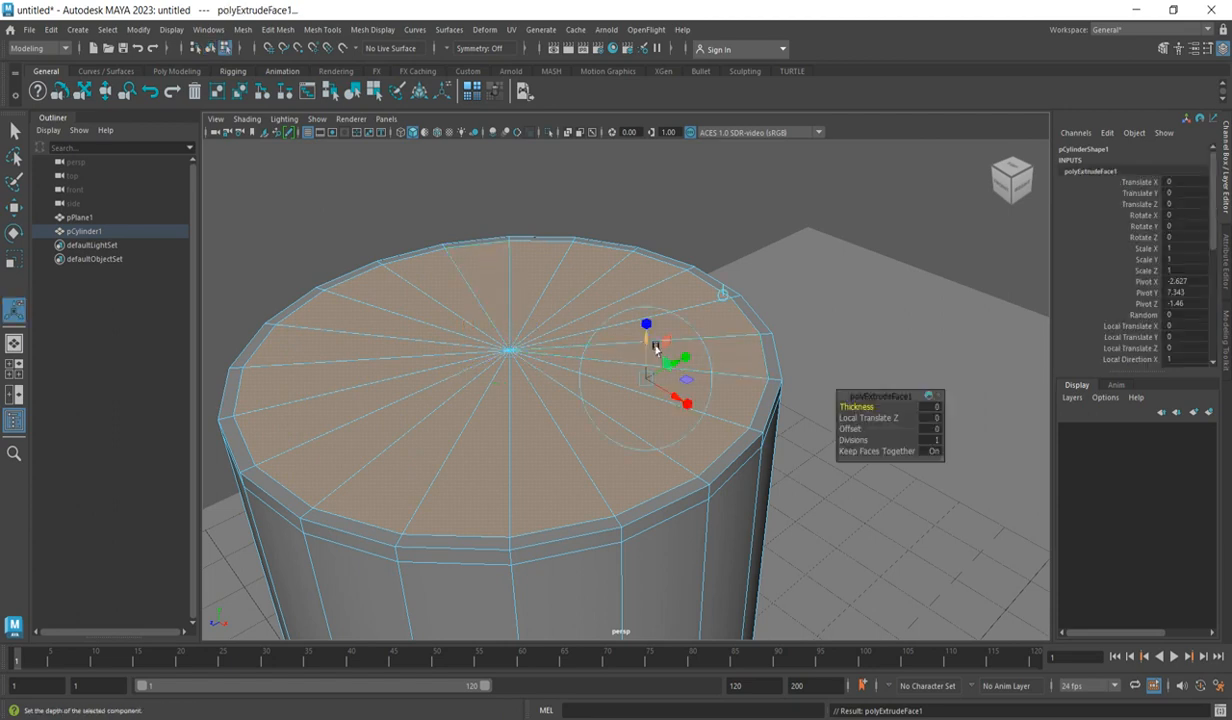
{"action": "left_click_drag", "start_coordinate": [656, 347], "coordinate": [654, 602]}
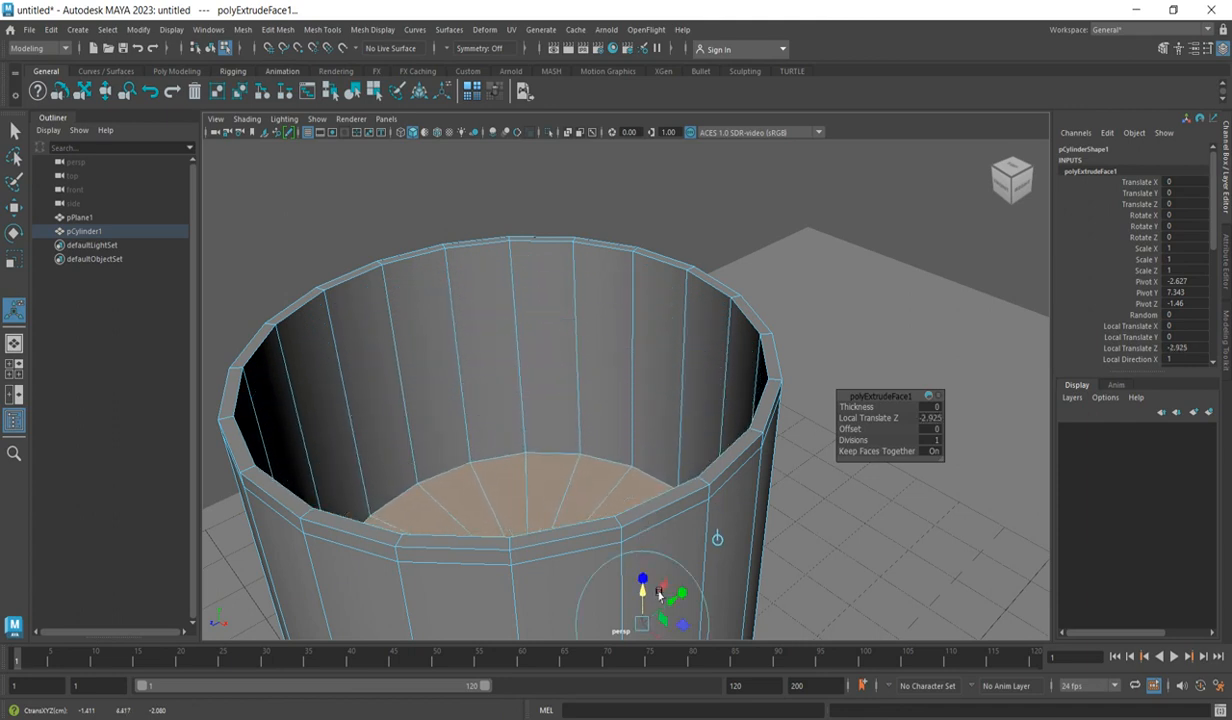
Step: Deepen the inward face extrusion to a Local Translate Z of about -6.79, close to the cylinder's base, and leave the extrude manipulator
{"action": "scroll", "coordinate": [682, 302], "scroll_direction": "up", "scroll_amount": 5}
{"action": "scroll", "coordinate": [663, 308], "scroll_direction": "down", "scroll_amount": 10}
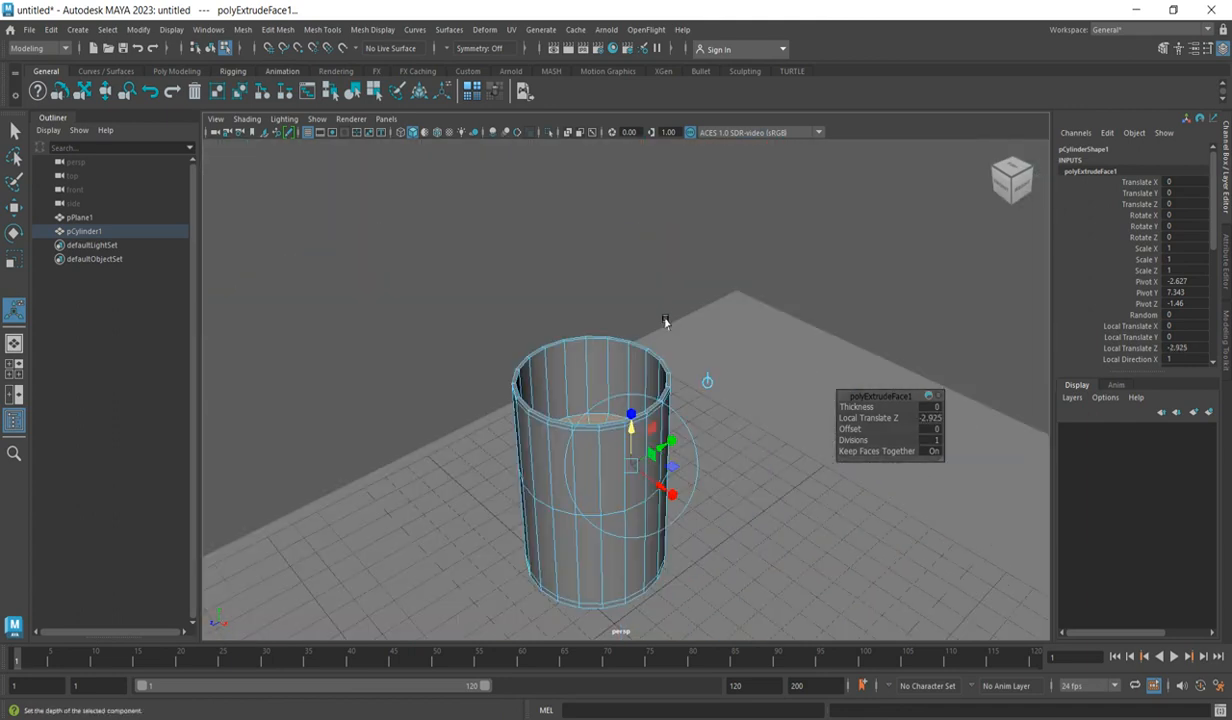
{"action": "left_click_drag", "start_coordinate": [640, 440], "coordinate": [636, 537]}
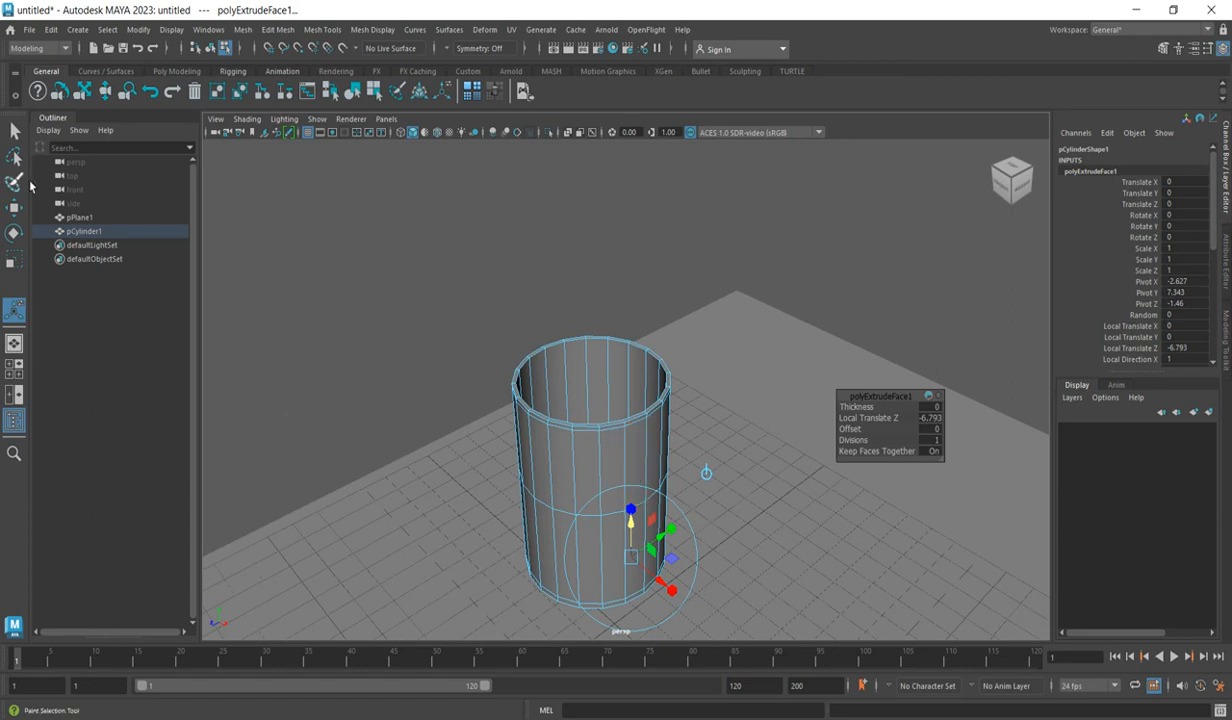
{"action": "left_click", "coordinate": [14, 131]}
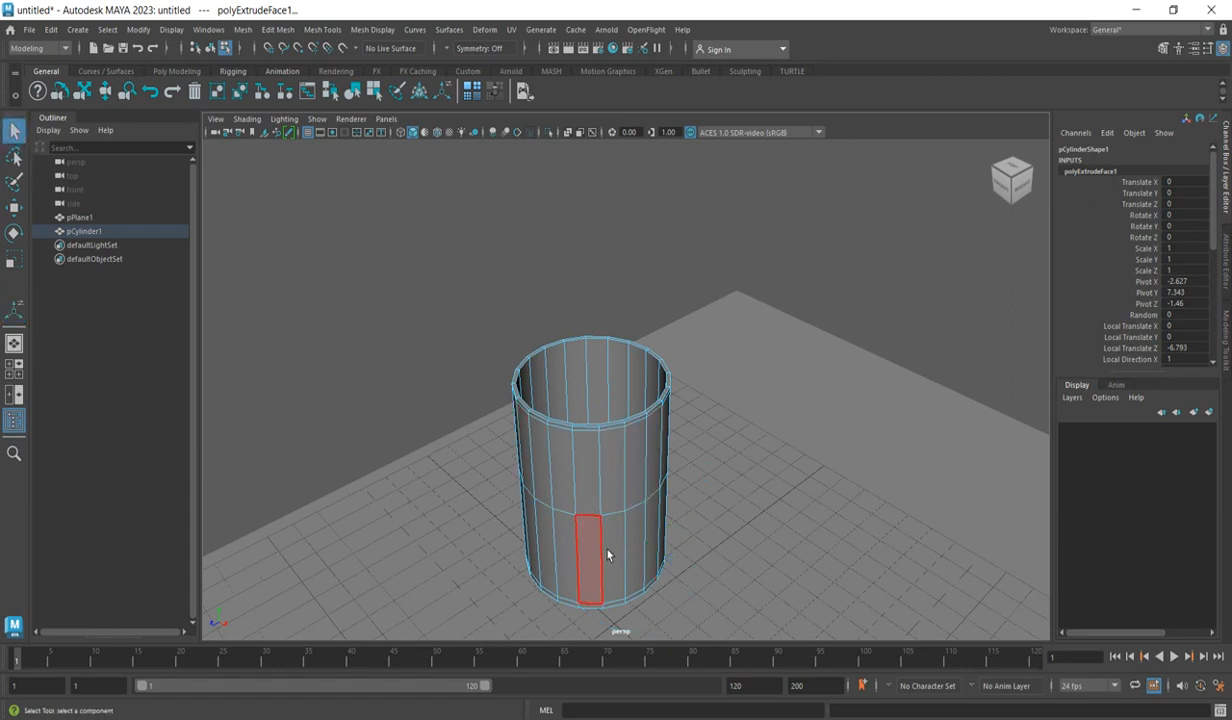
Step: Preview the hollow cylinder with smooth mesh display and clear the selection to view its shape without the wireframe
{"action": "key", "text": "3"}
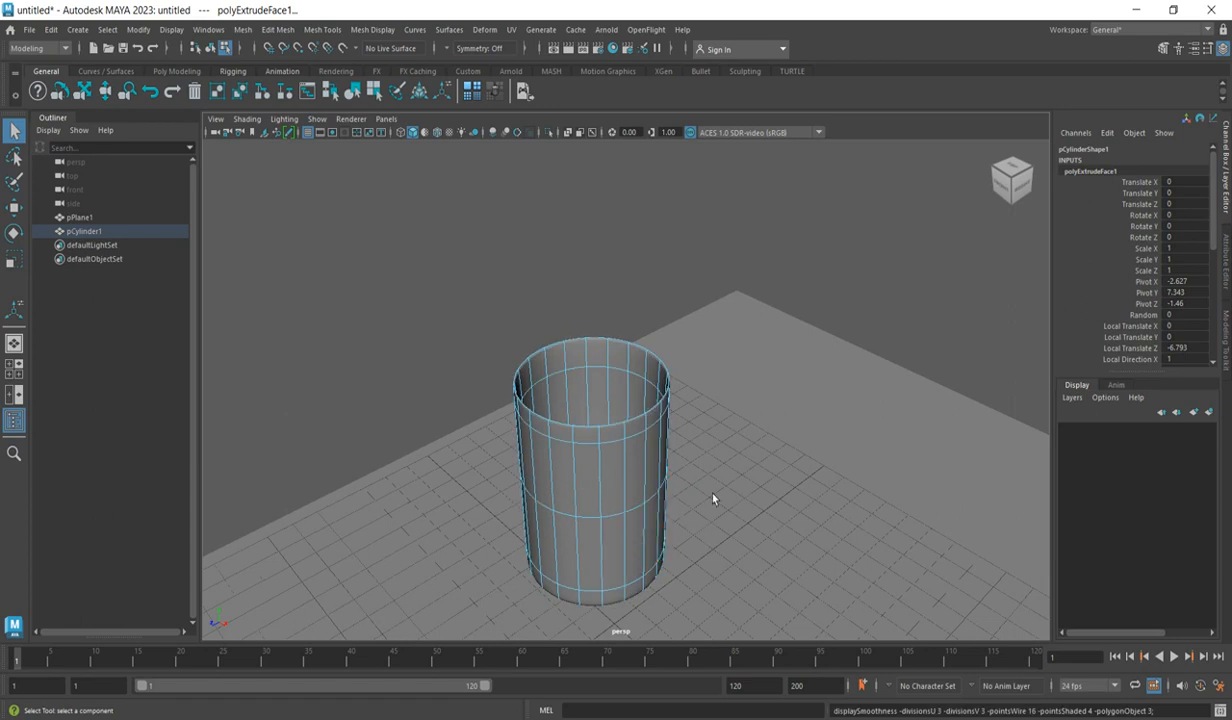
{"action": "left_click", "coordinate": [753, 476]}
{"action": "left_click", "coordinate": [645, 461]}
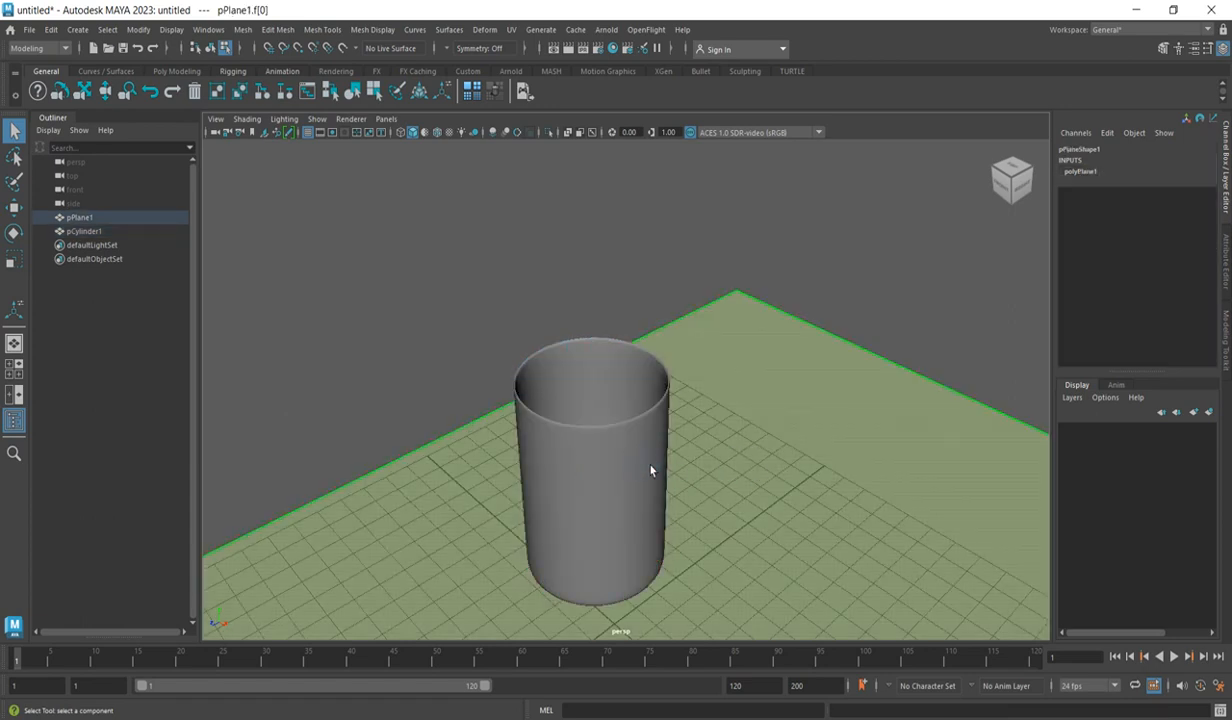
{"action": "left_click", "coordinate": [626, 469]}
{"action": "left_click", "coordinate": [566, 284]}
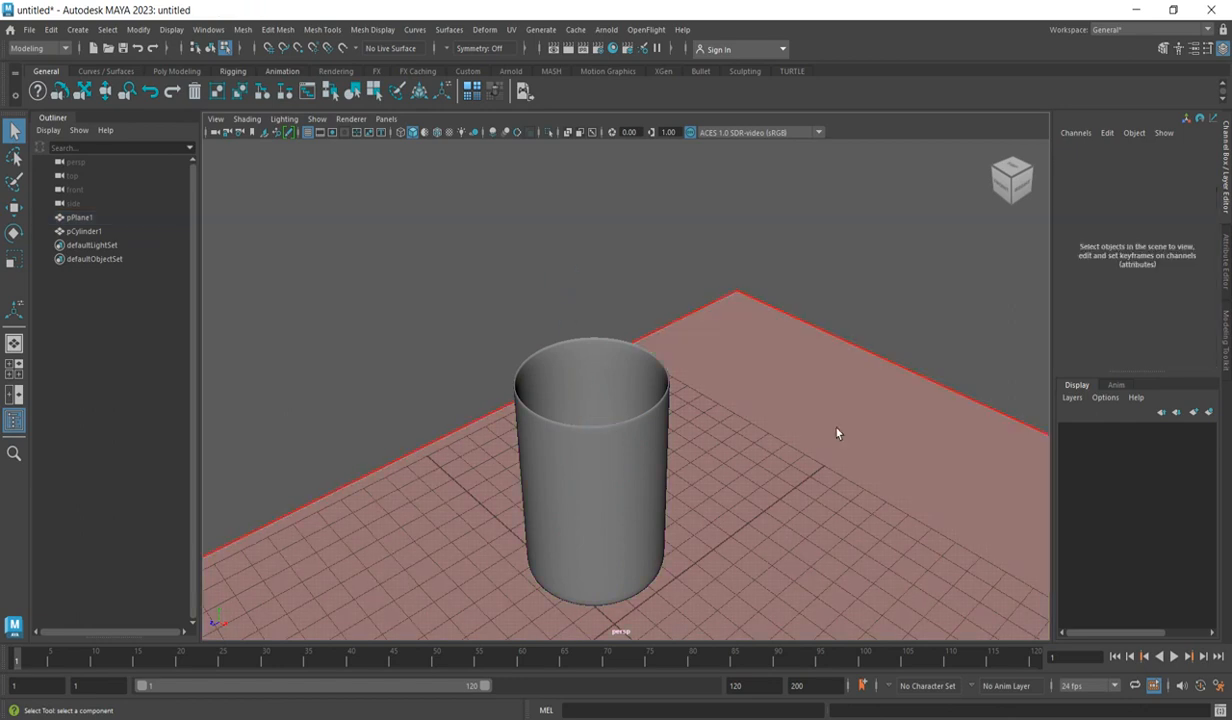
Step: Return to object mode and turn off the cylinder's smooth preview, keeping the cylinder selected
{"action": "right_click_drag", "start_coordinate": [762, 404], "coordinate": [820, 306]}
{"action": "left_click", "coordinate": [607, 475]}
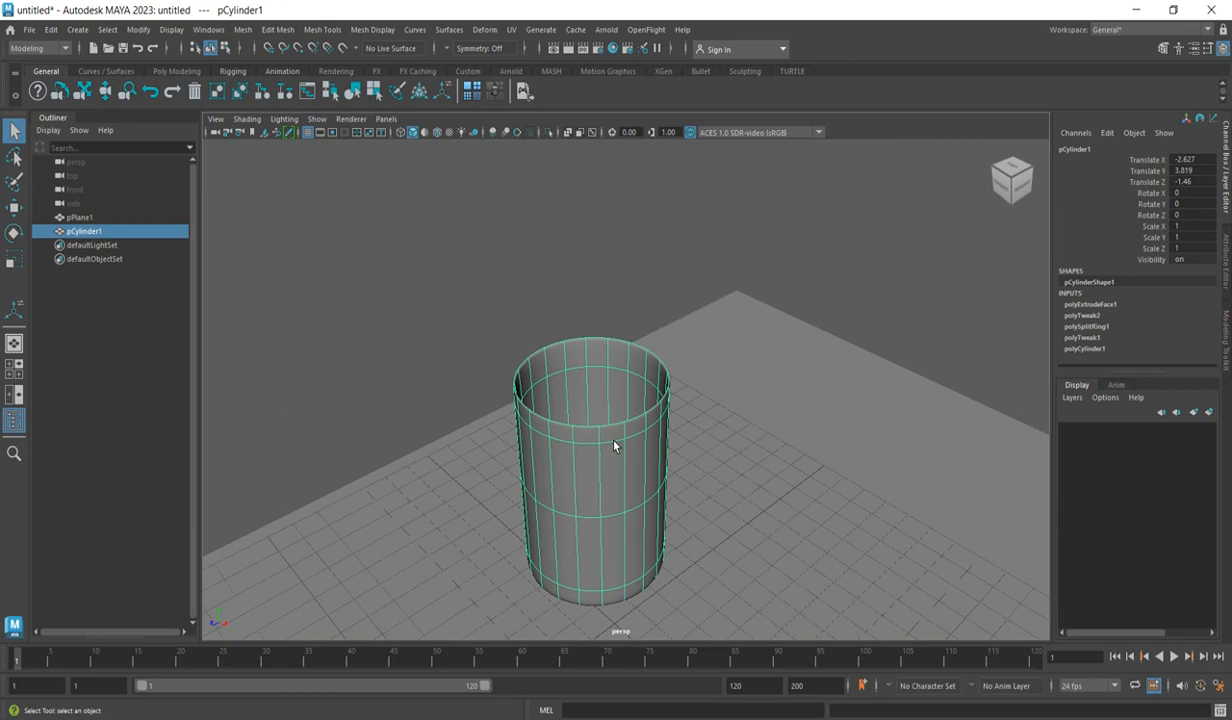
{"action": "key", "text": "1"}
{"action": "left_click", "coordinate": [742, 442]}
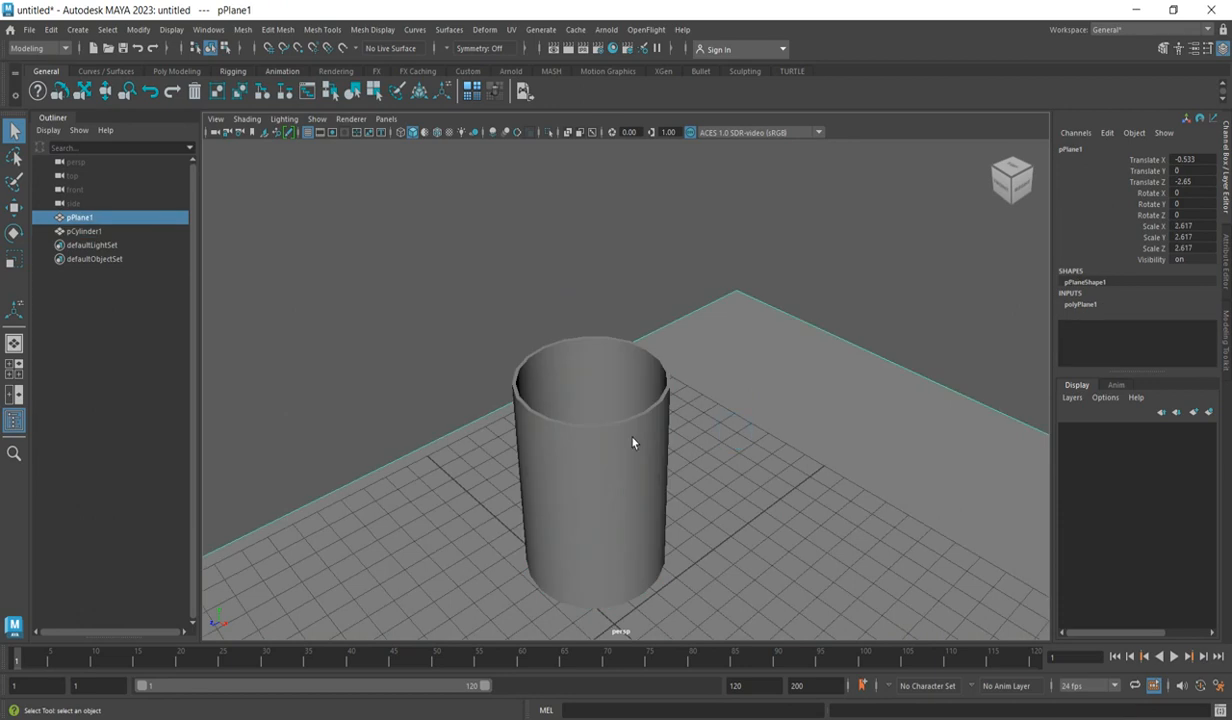
{"action": "left_click", "coordinate": [632, 428]}
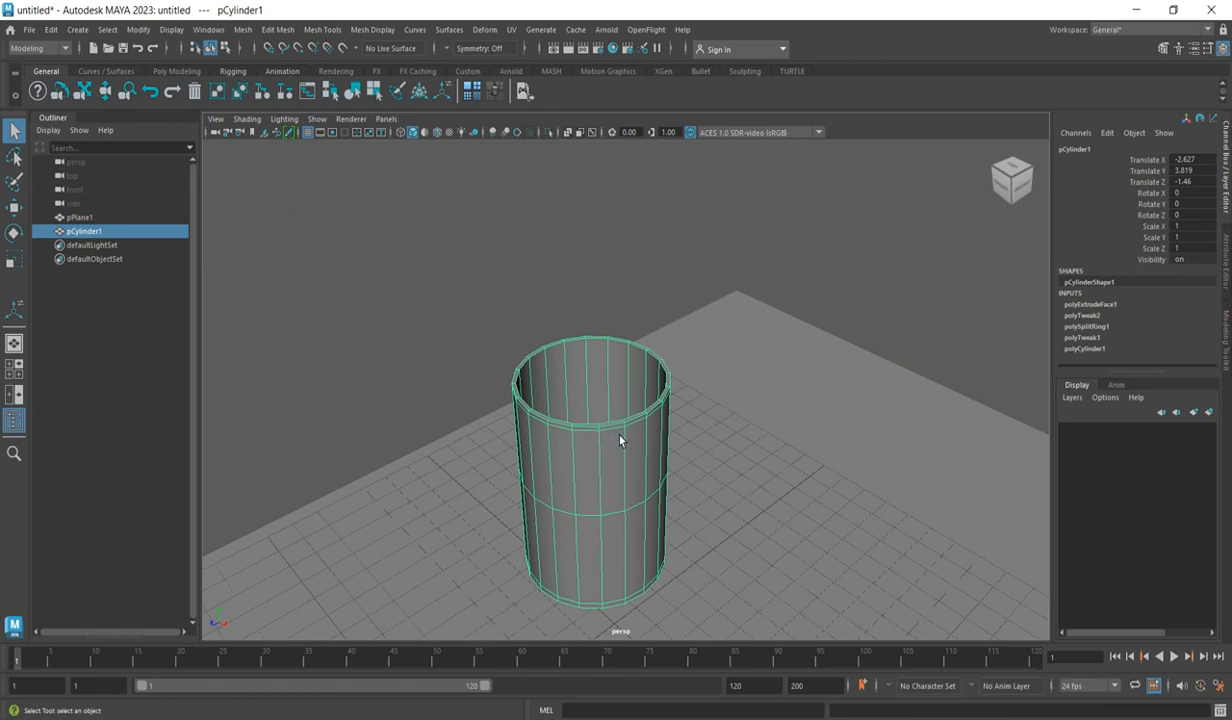
Step: Switch the cylinder to edge mode and select a front edge on the outer side of its top rim
{"action": "key", "text": "f"}
{"action": "right_click", "coordinate": [636, 329]}
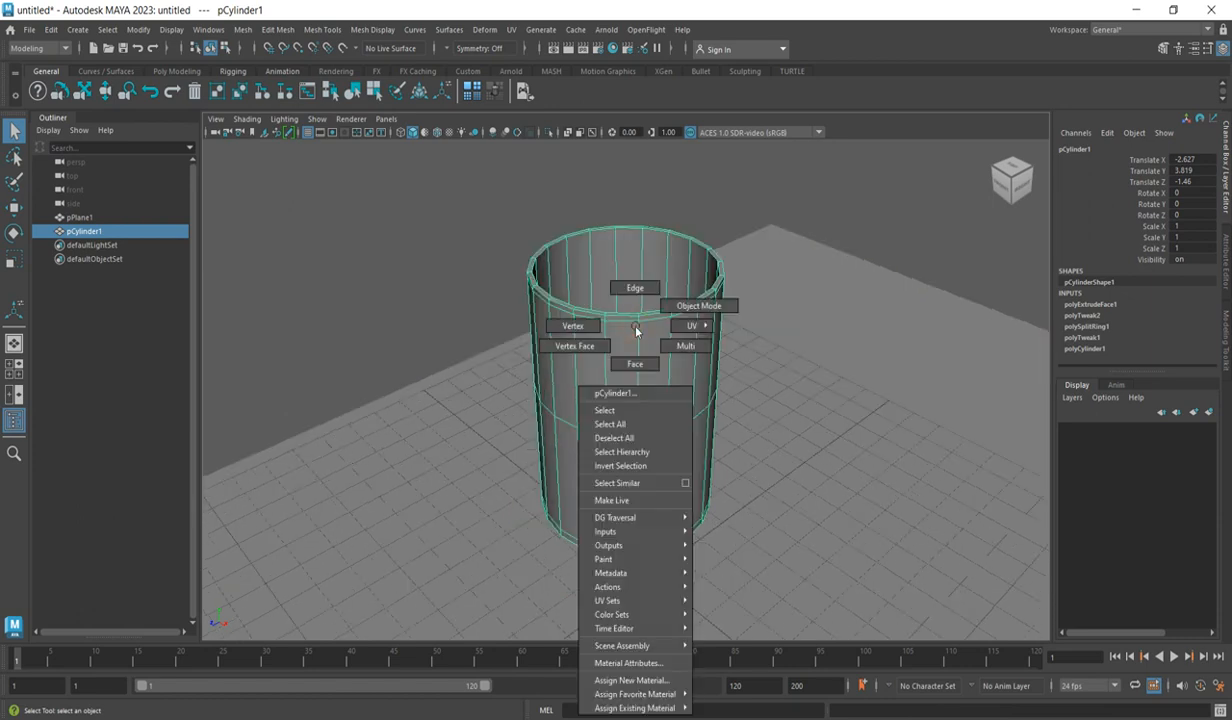
{"action": "left_click", "coordinate": [632, 288]}
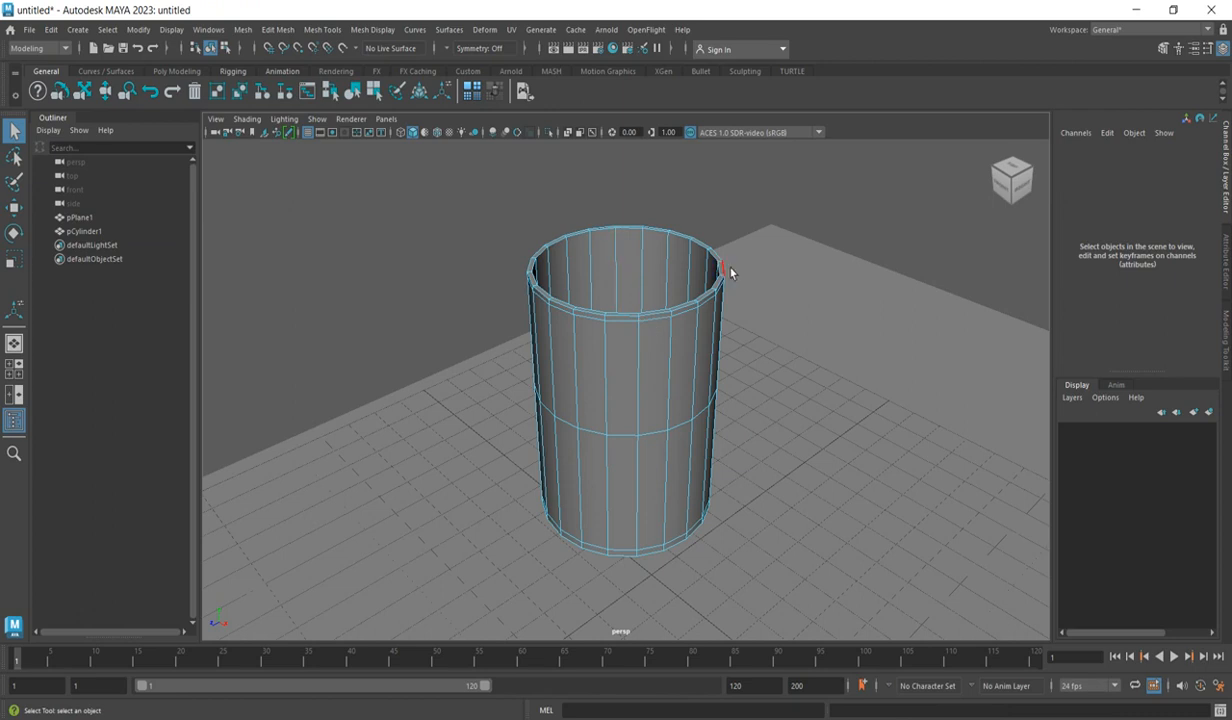
{"action": "left_click", "coordinate": [612, 325]}
{"action": "key", "text": "f"}
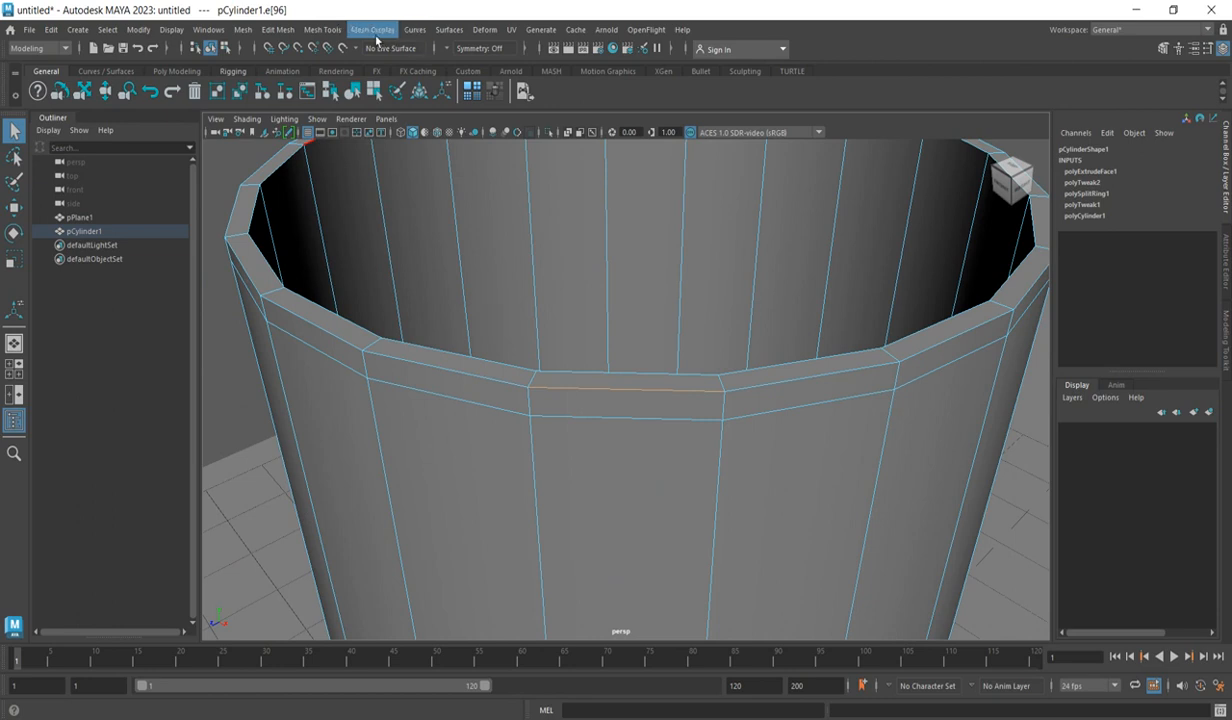
Step: Insert two edge loops around the top face of the rim and one on the outer wall just below the existing support loop
{"action": "left_click", "coordinate": [331, 36]}
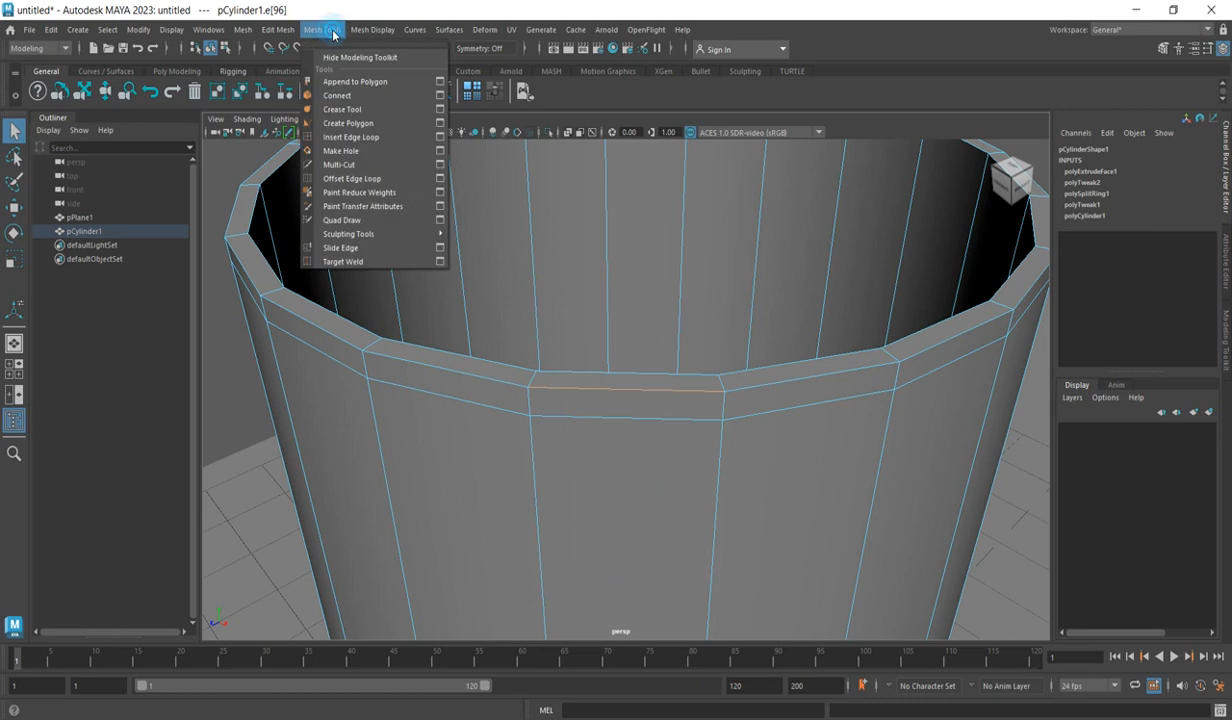
{"action": "left_click", "coordinate": [357, 137]}
{"action": "left_click", "coordinate": [385, 354]}
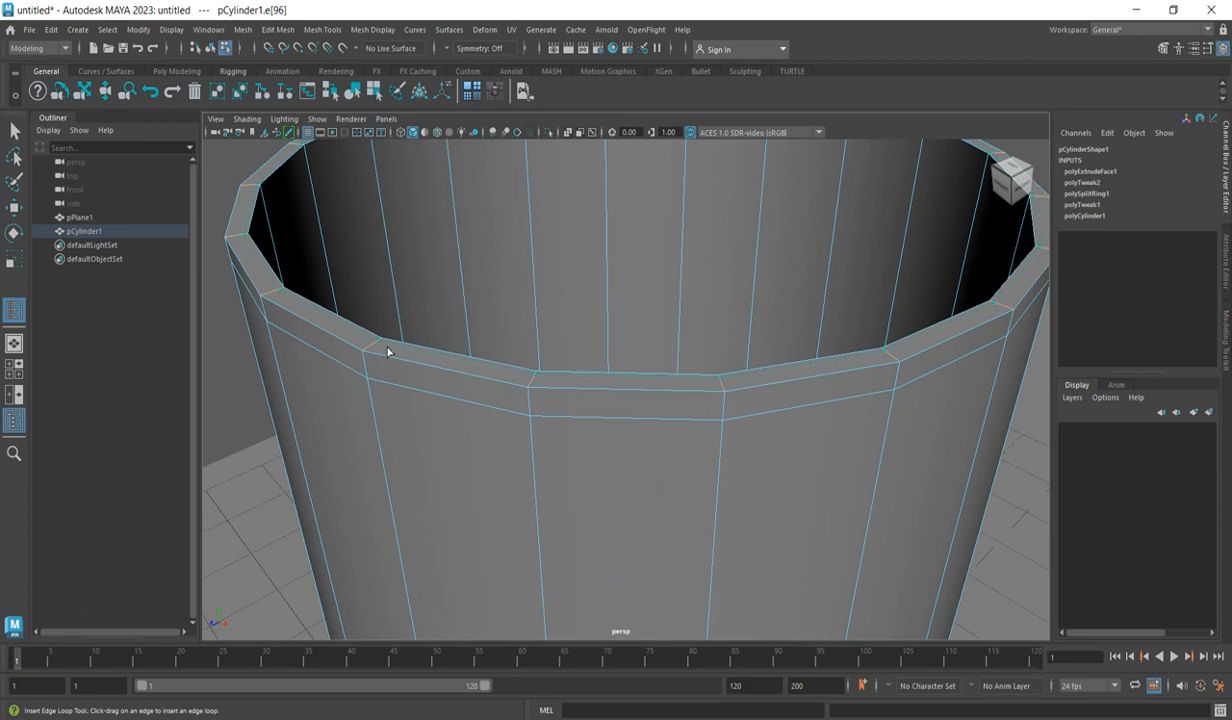
{"action": "left_click", "coordinate": [387, 351]}
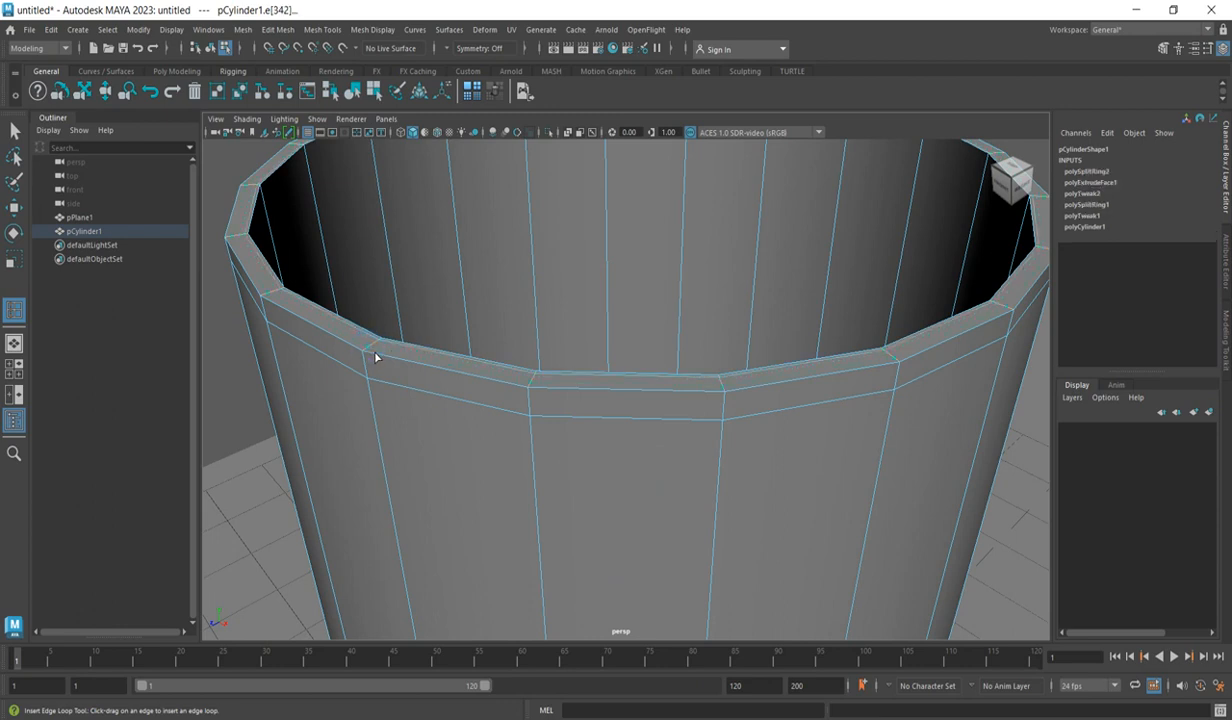
{"action": "left_click", "coordinate": [376, 357]}
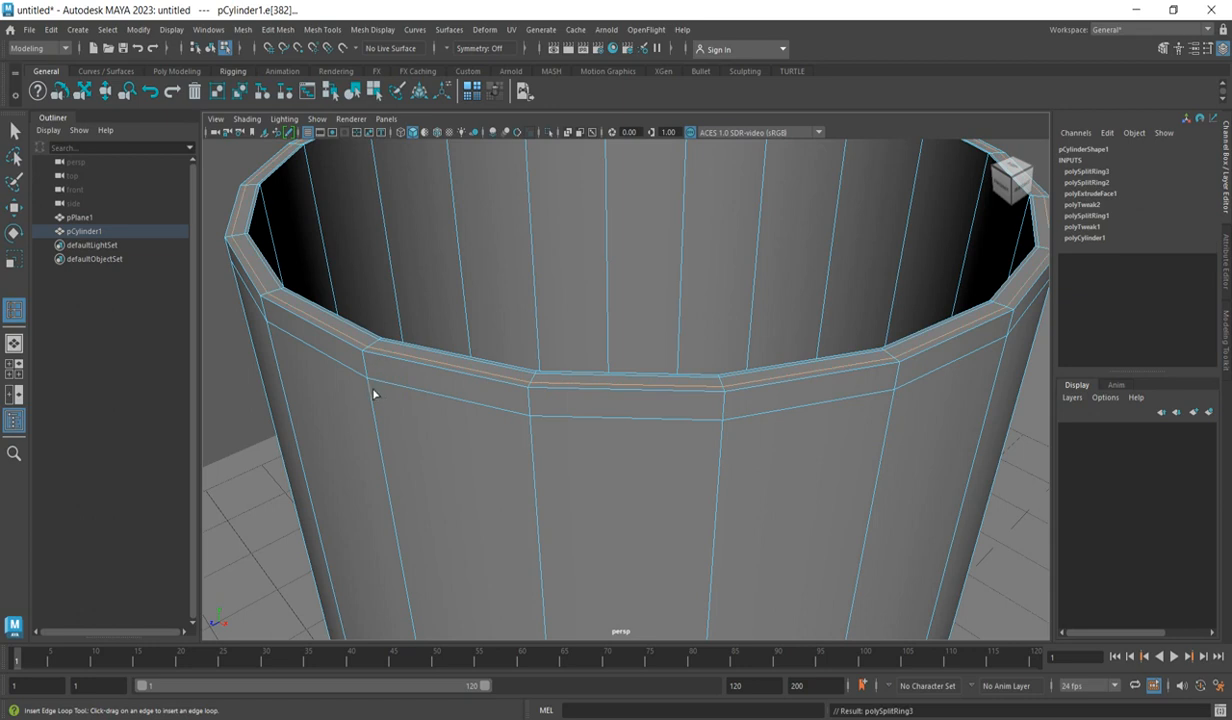
{"action": "left_click_drag", "start_coordinate": [376, 395], "coordinate": [376, 395]}
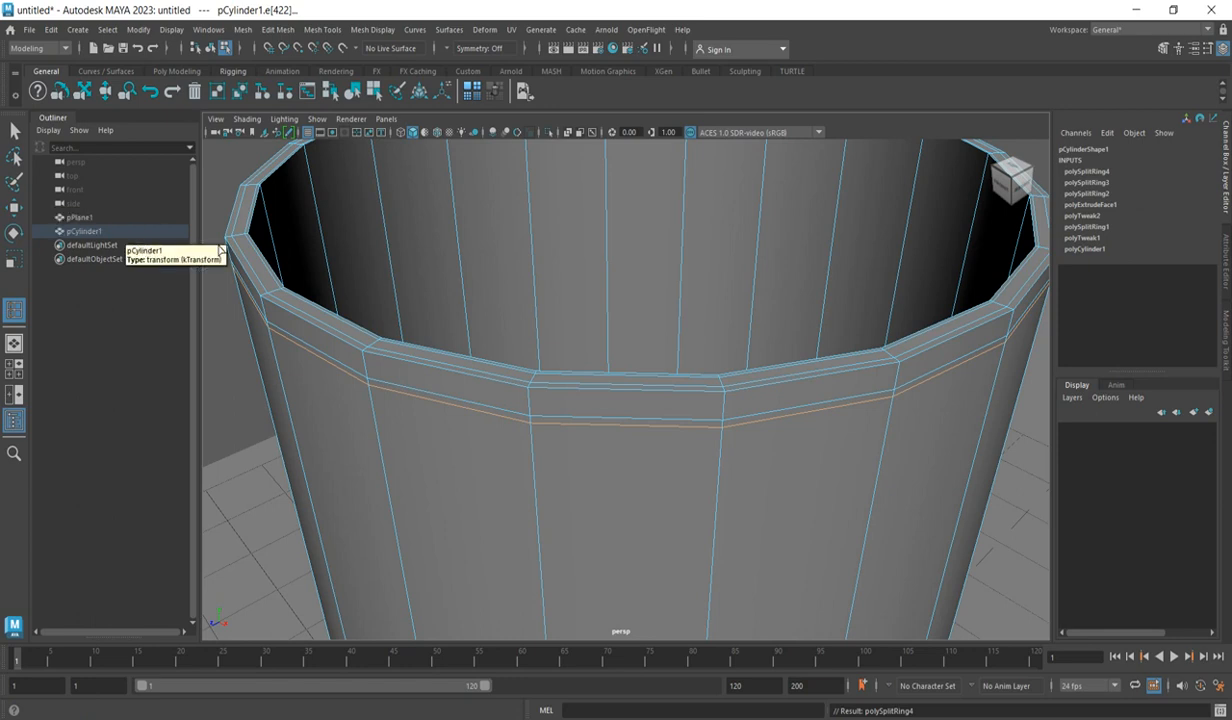
{"action": "scroll", "coordinate": [381, 295], "scroll_direction": "down", "scroll_amount": 3}
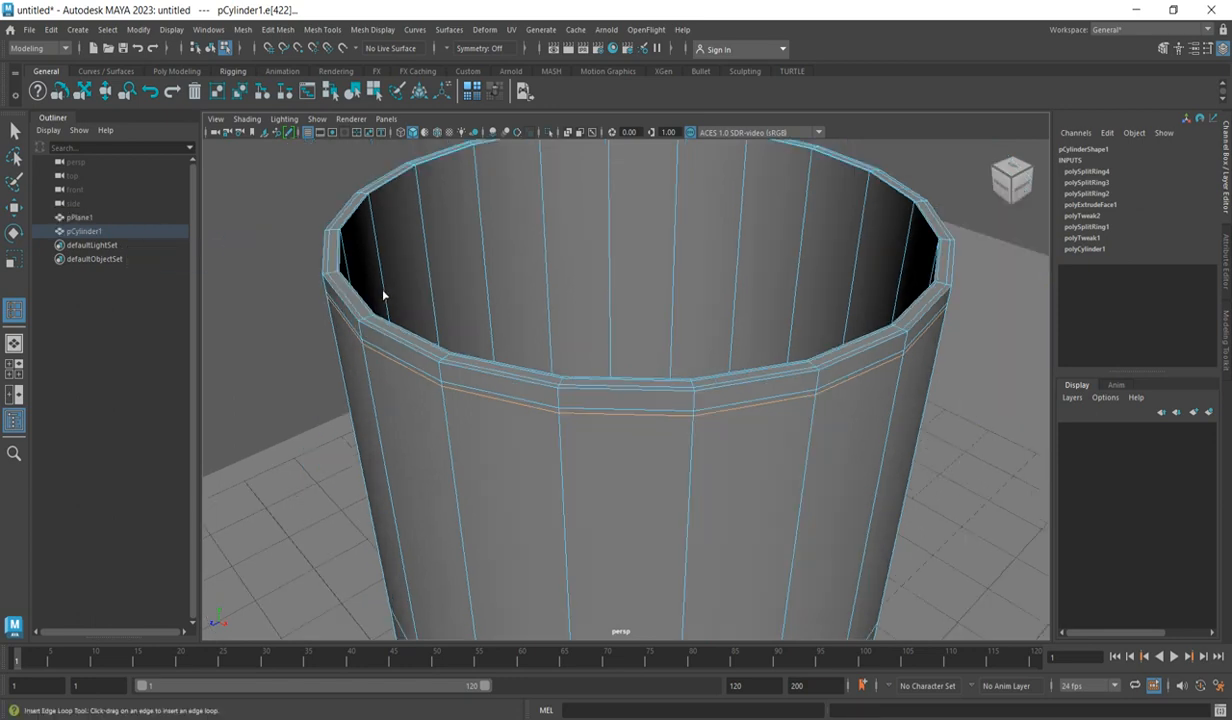
{"action": "scroll", "coordinate": [383, 295], "scroll_direction": "down", "scroll_amount": 8}
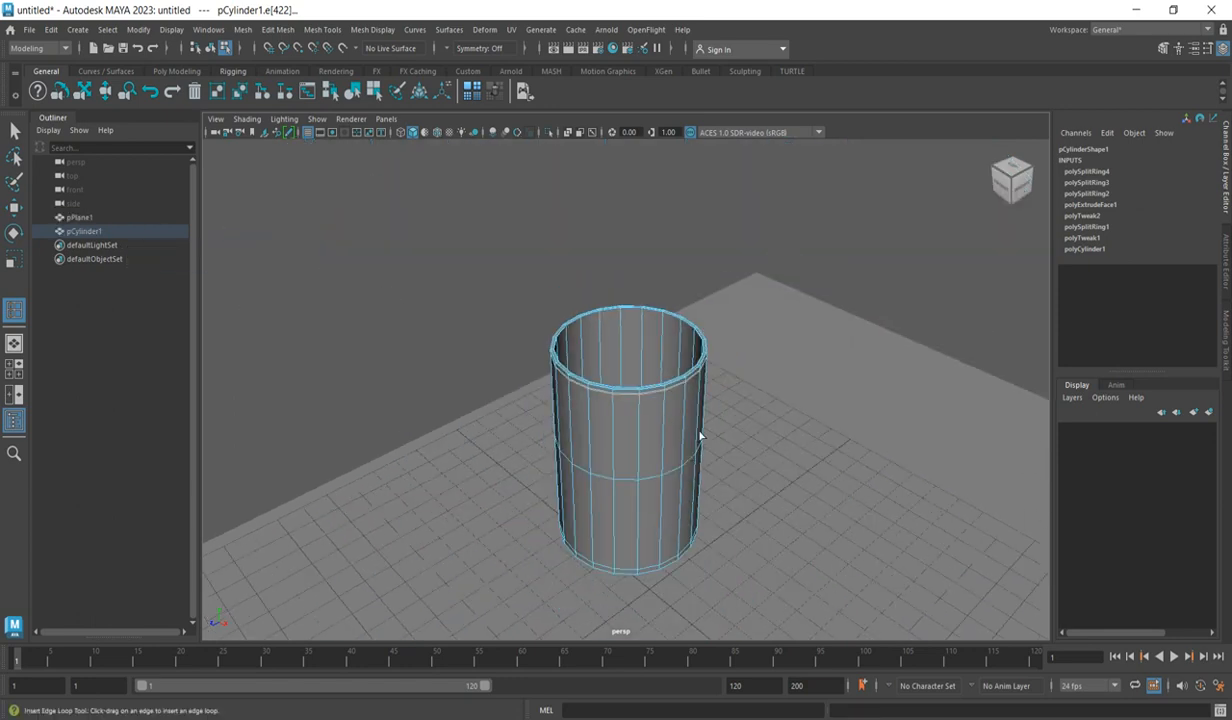
{"action": "left_click", "coordinate": [15, 135]}
{"action": "left_click", "coordinate": [760, 440]}
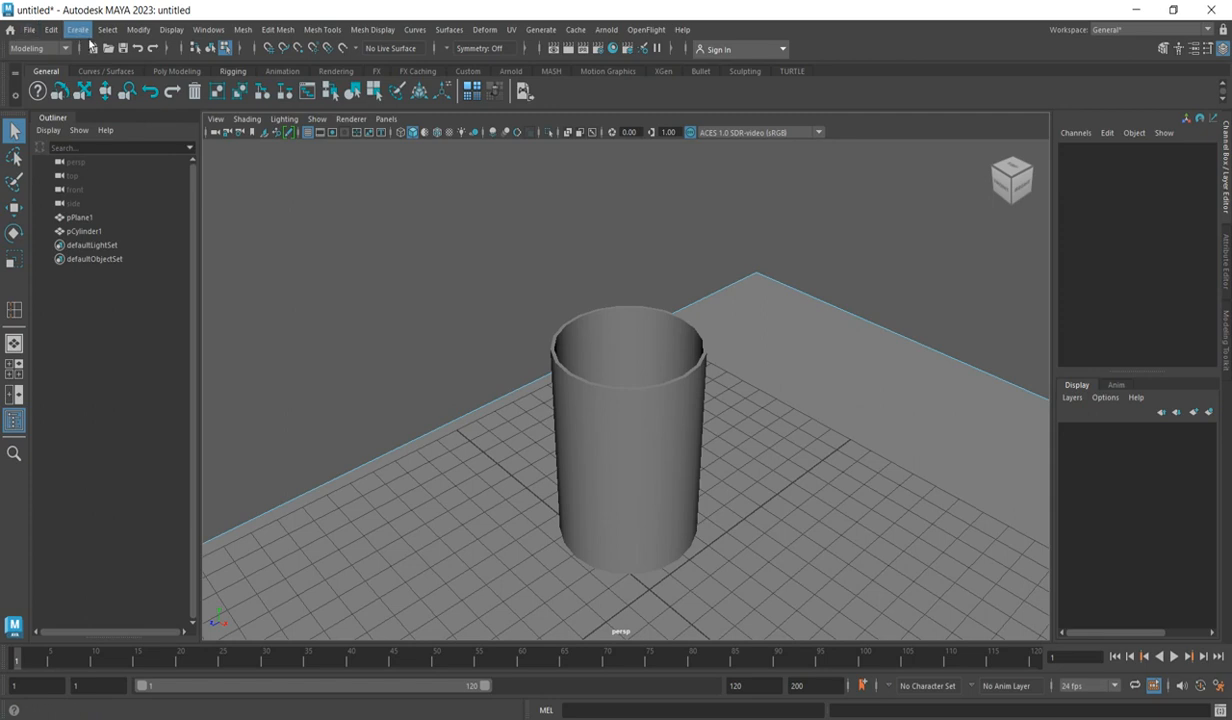
Step: Create a tall, thin polygon cube beside the cylinder, about 0.55 wide, 6.06 high and 0.86 deep
{"action": "left_click", "coordinate": [80, 30]}
{"action": "mouse_move", "coordinate": [181, 81]}
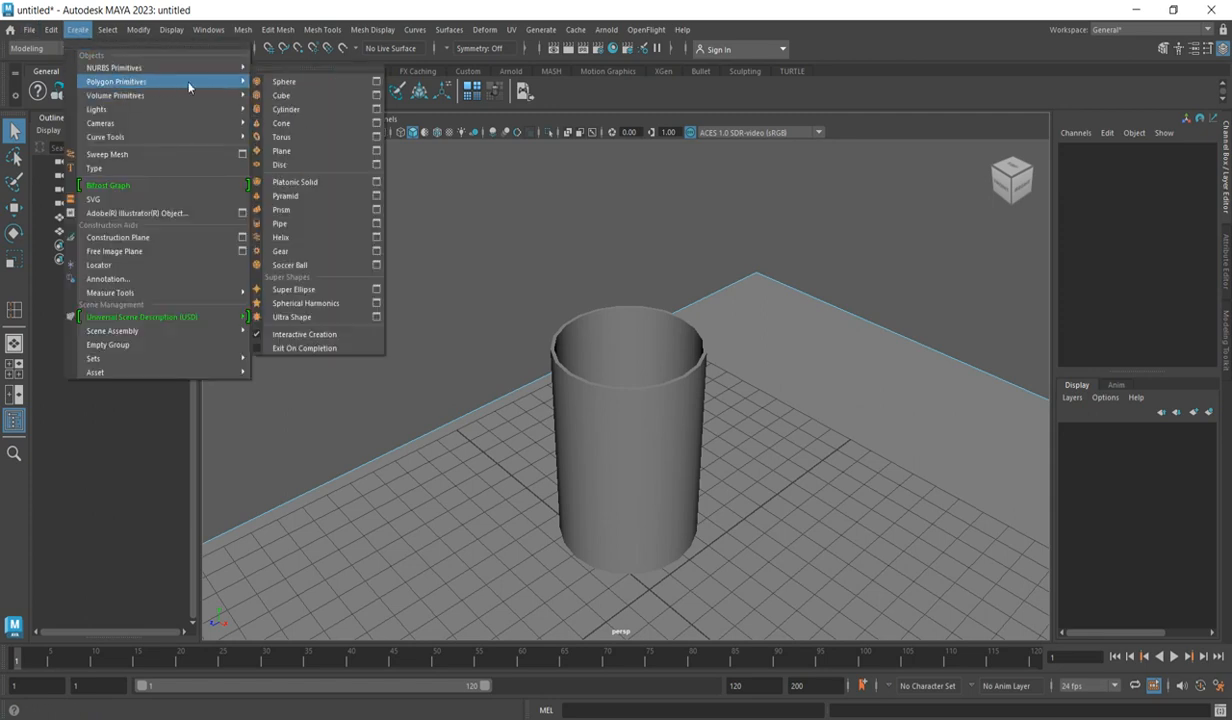
{"action": "left_click", "coordinate": [349, 97]}
{"action": "left_click_drag", "start_coordinate": [805, 490], "coordinate": [818, 340]}
{"action": "left_click", "coordinate": [13, 131]}
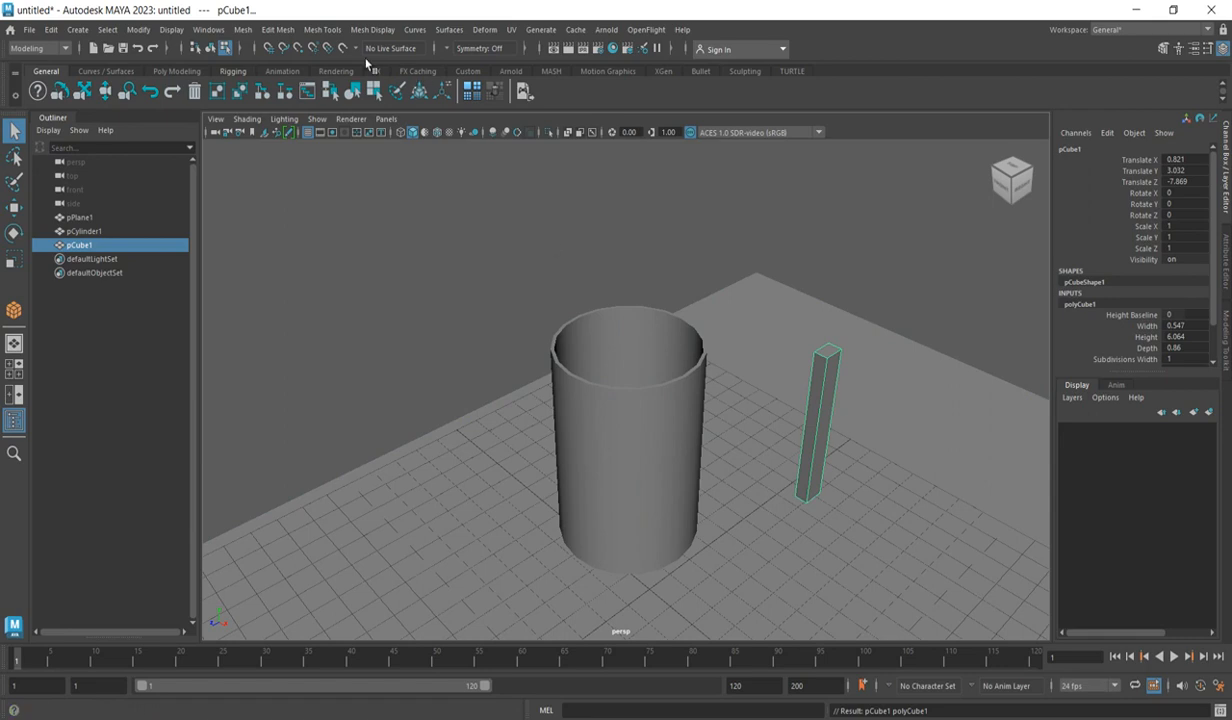
Step: Insert horizontal edge loops around the tall cube near its top and bottom ends
{"action": "left_click", "coordinate": [322, 35]}
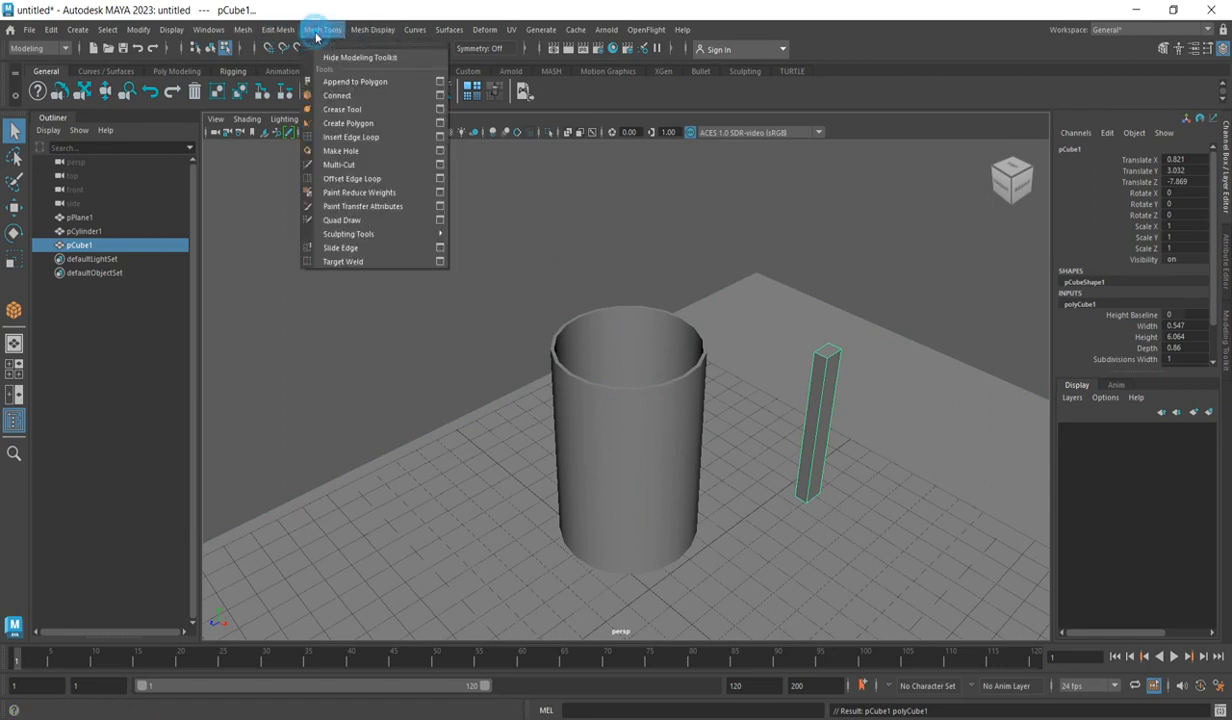
{"action": "left_click", "coordinate": [348, 137]}
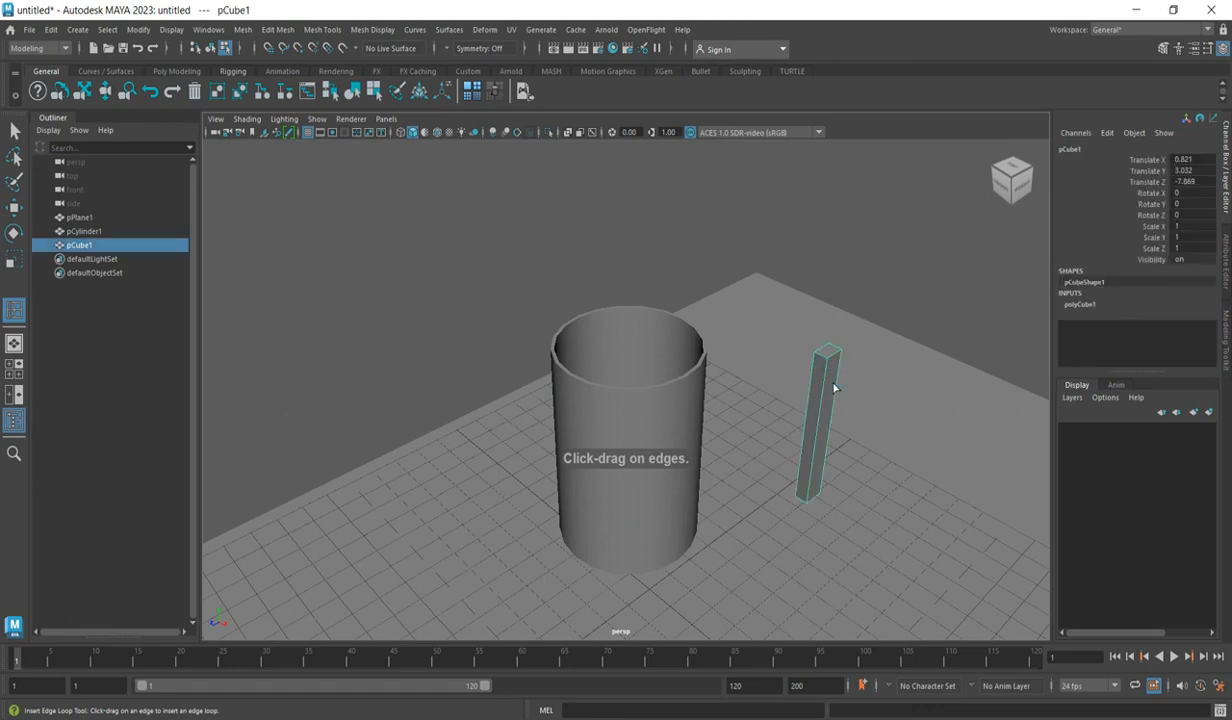
{"action": "right_click_drag", "start_coordinate": [822, 326], "coordinate": [828, 289]}
{"action": "left_click", "coordinate": [284, 37]}
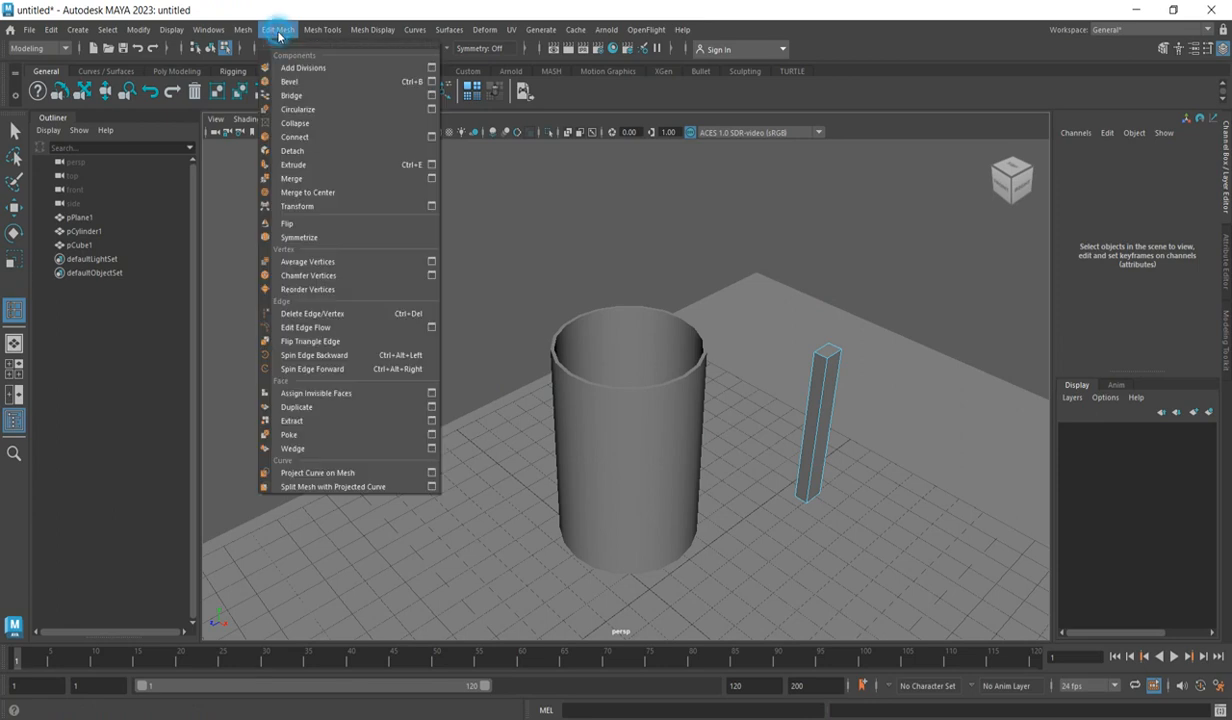
{"action": "left_click", "coordinate": [342, 137]}
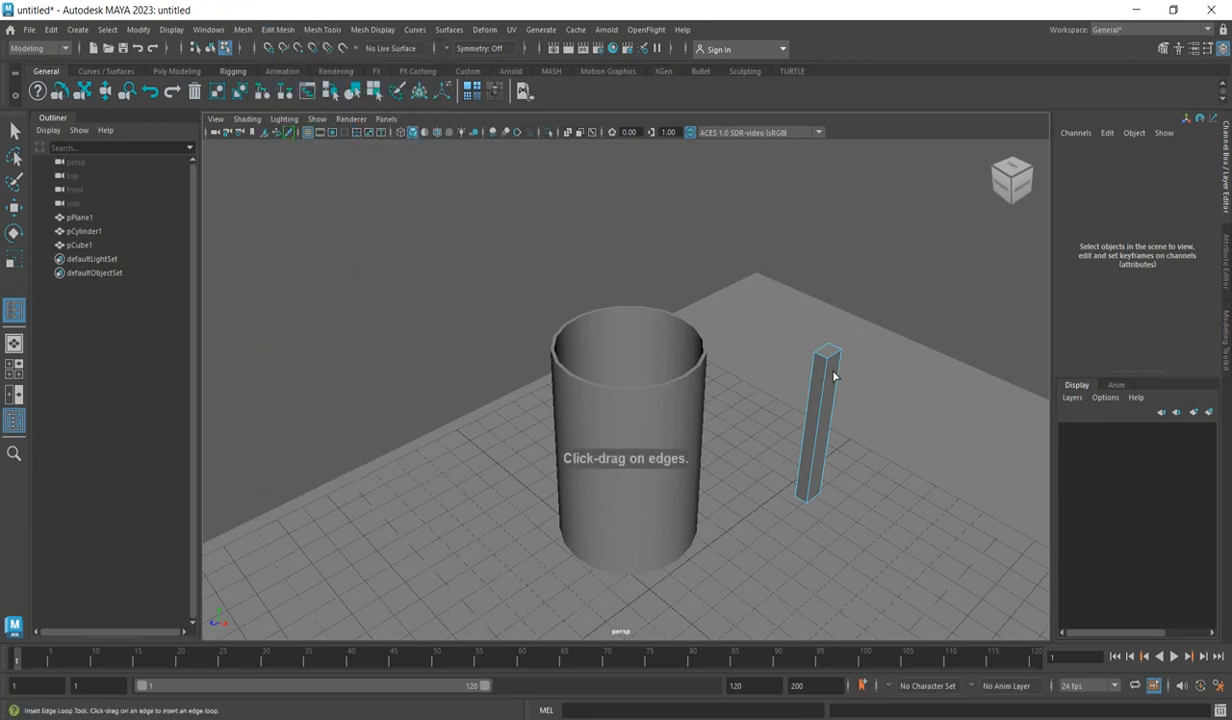
{"action": "left_click_drag", "start_coordinate": [834, 378], "coordinate": [832, 392]}
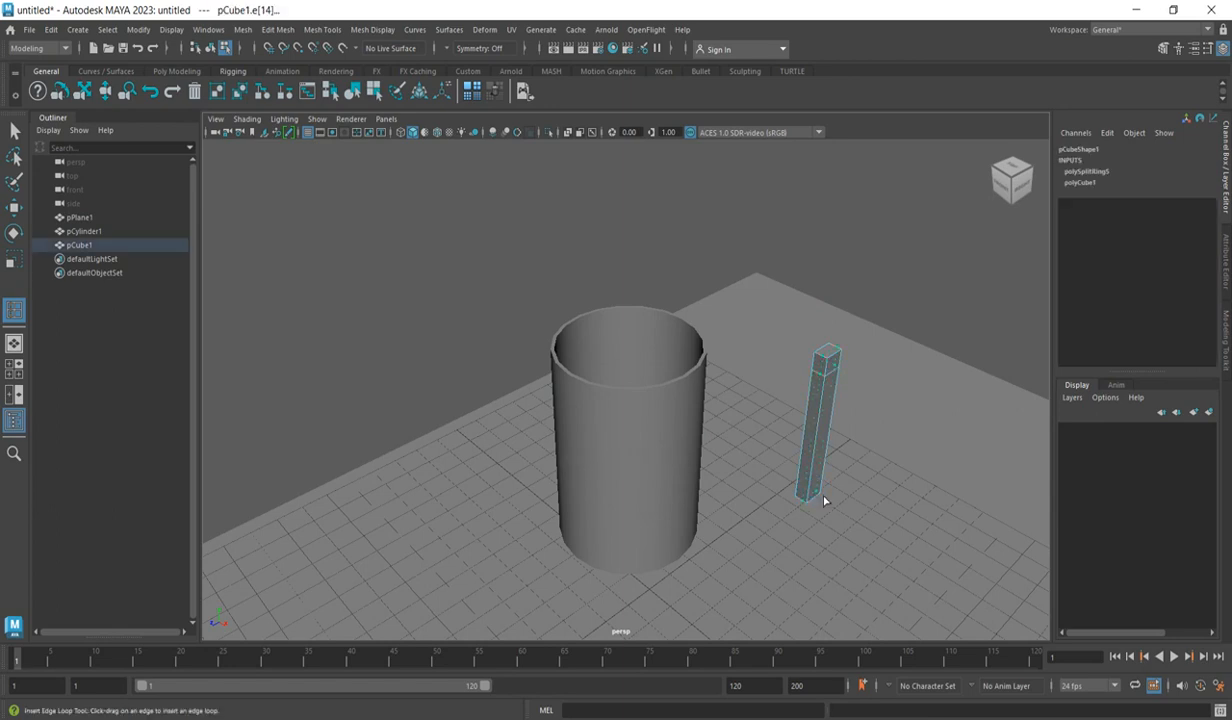
{"action": "left_click_drag", "start_coordinate": [824, 500], "coordinate": [814, 492]}
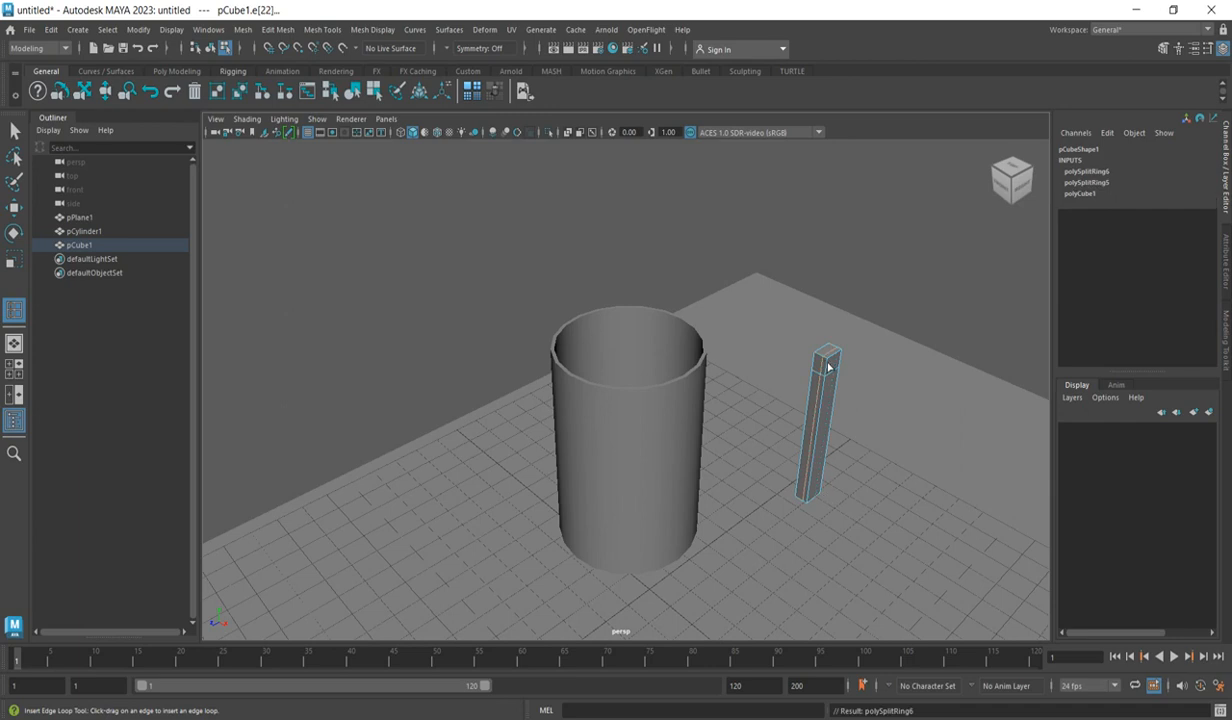
{"action": "key", "text": "ctrl+z"}
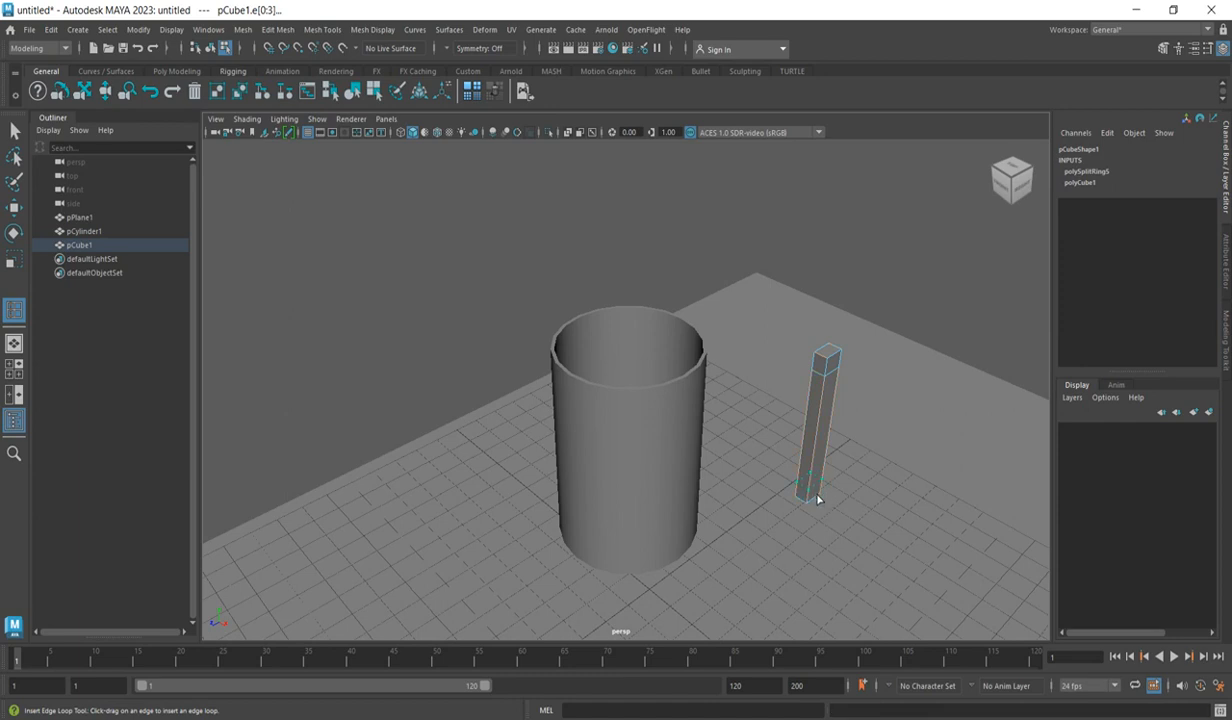
{"action": "left_click", "coordinate": [816, 496]}
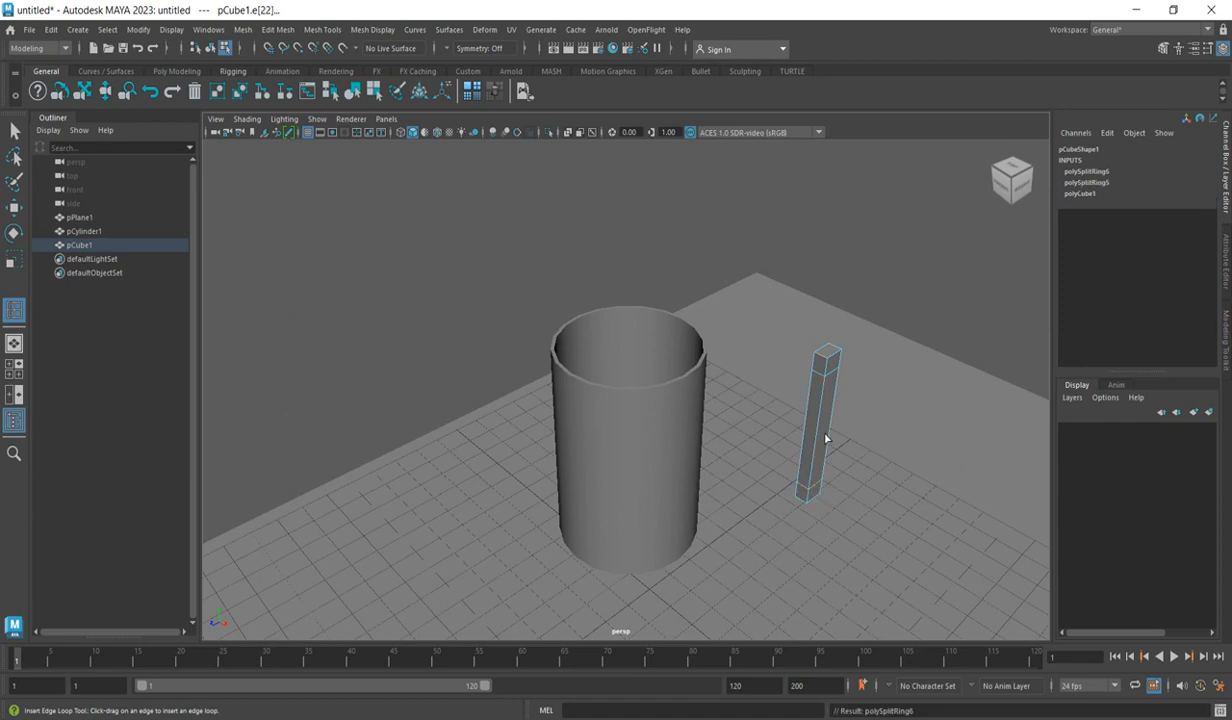
Step: Add two more horizontal edge loops to the tall cube, one in its upper part and one in its lower part
{"action": "left_click", "coordinate": [832, 416]}
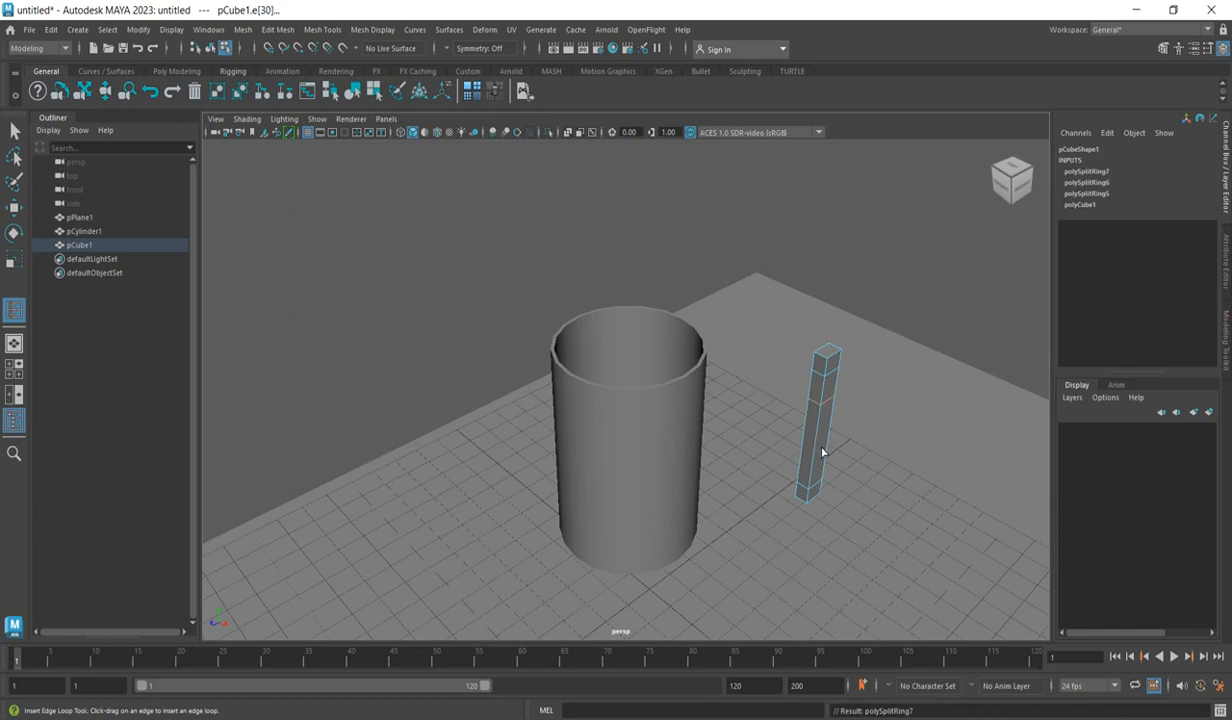
{"action": "left_click", "coordinate": [820, 473]}
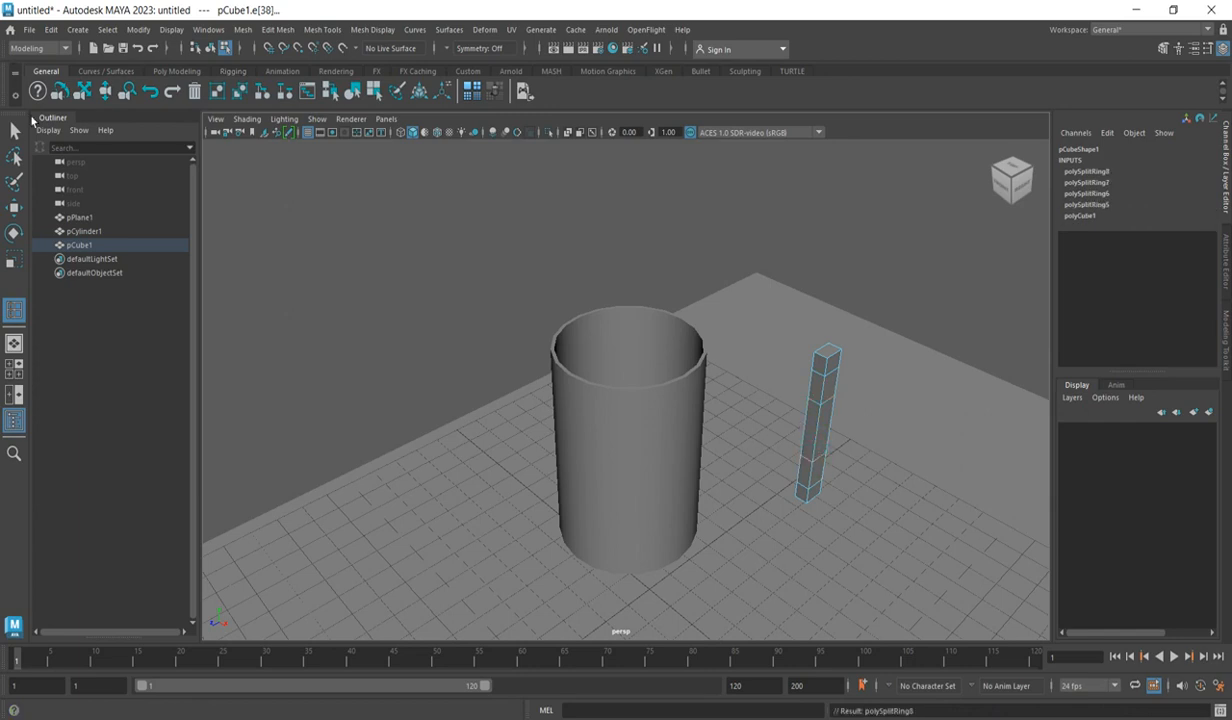
{"action": "key", "text": "q"}
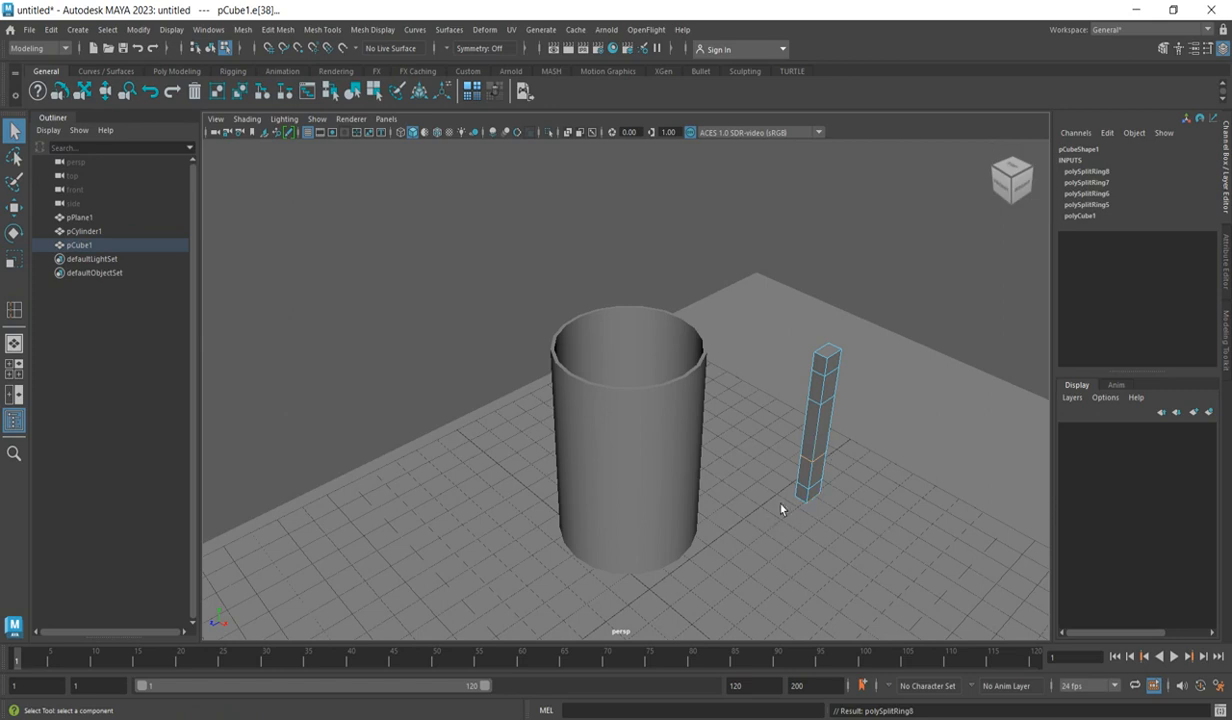
Step: Select the tall cube as an object and move it behind the cylinder to about X -2.661, Y 4.312, Z -5.825
{"action": "left_click", "coordinate": [22, 374]}
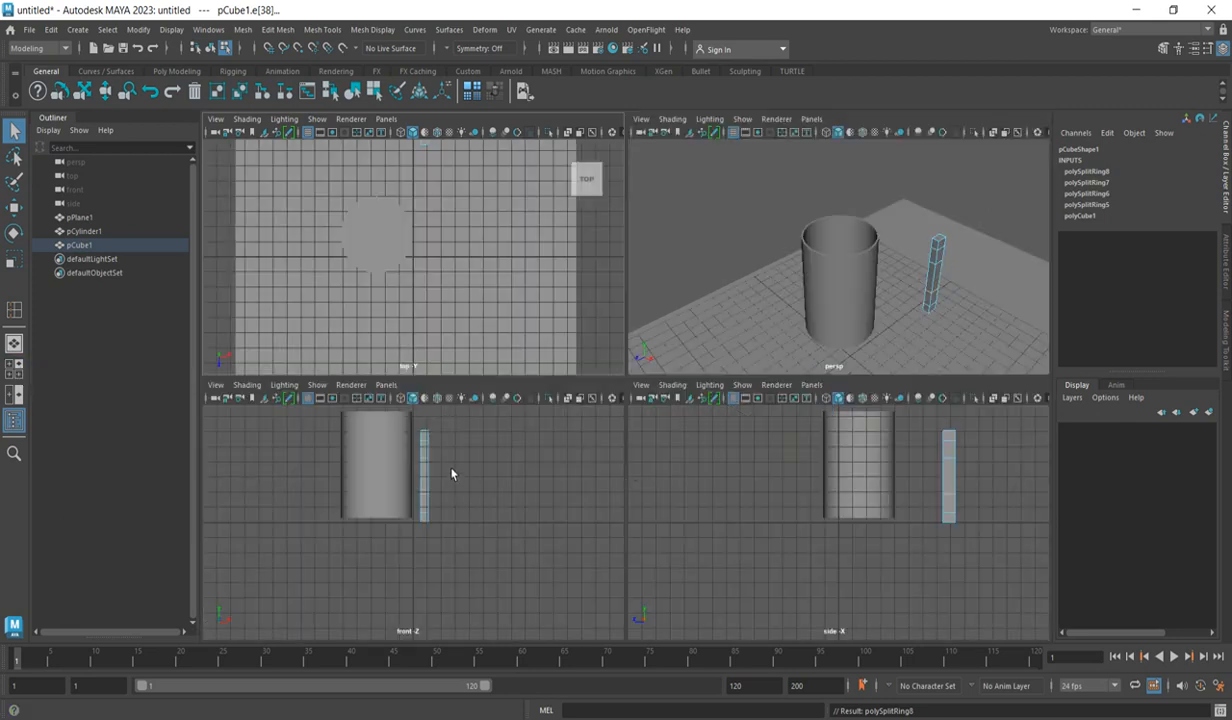
{"action": "left_click", "coordinate": [428, 247]}
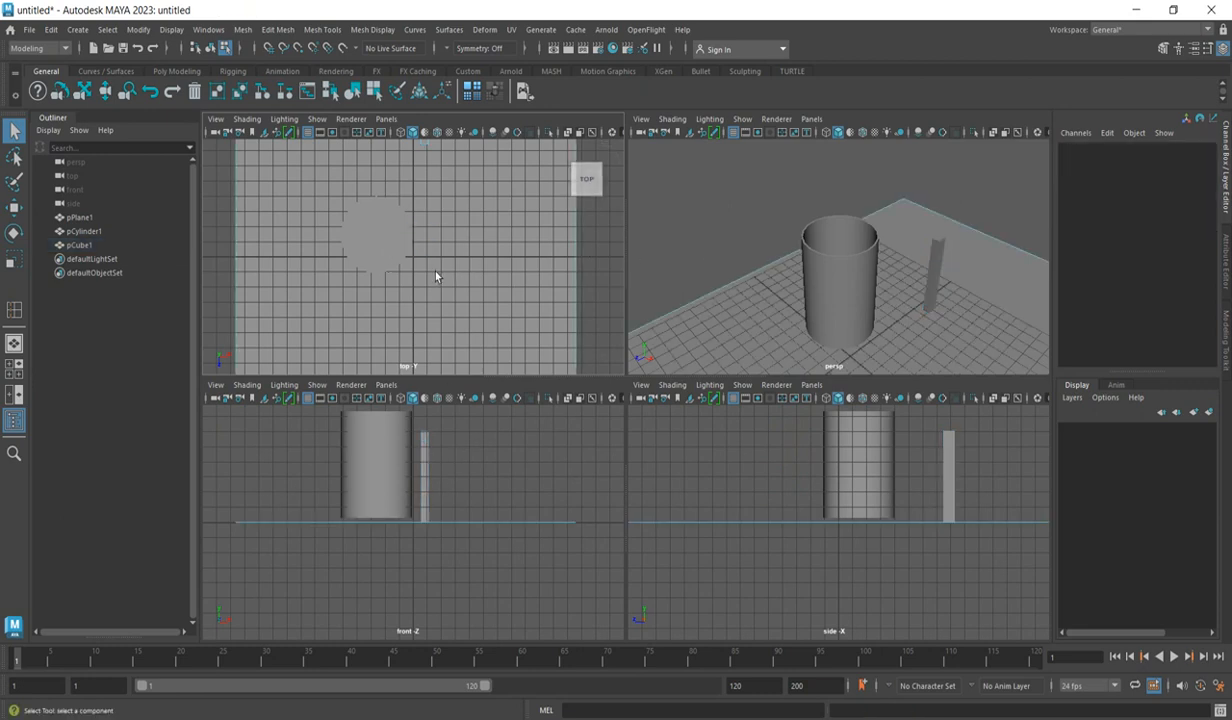
{"action": "right_click_drag", "start_coordinate": [426, 467], "coordinate": [479, 313]}
{"action": "left_click", "coordinate": [424, 467]}
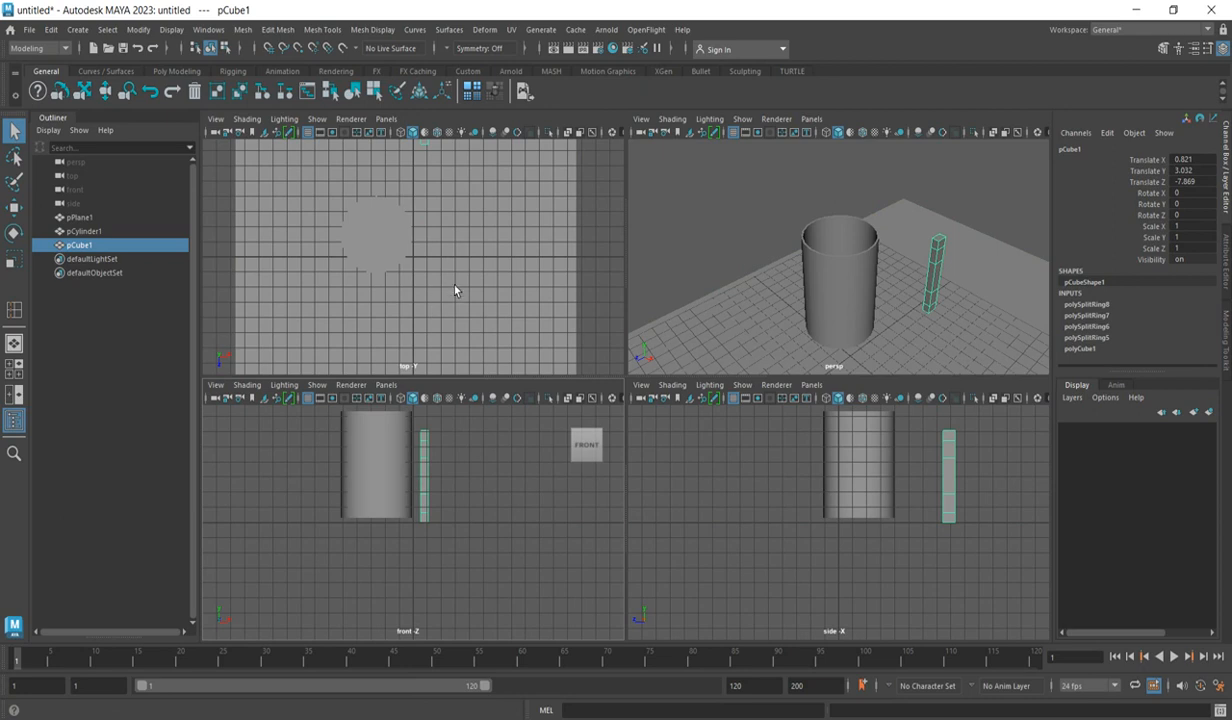
{"action": "scroll", "coordinate": [454, 292], "scroll_direction": "down", "scroll_amount": 2}
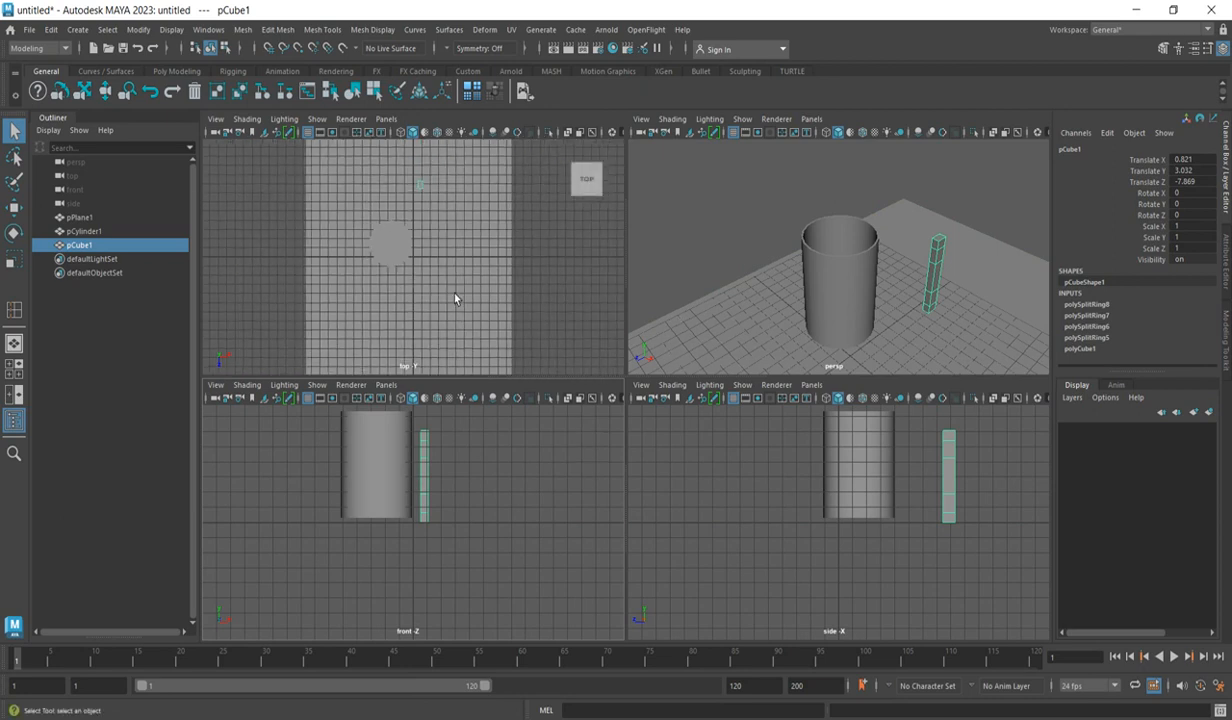
{"action": "left_click", "coordinate": [14, 207]}
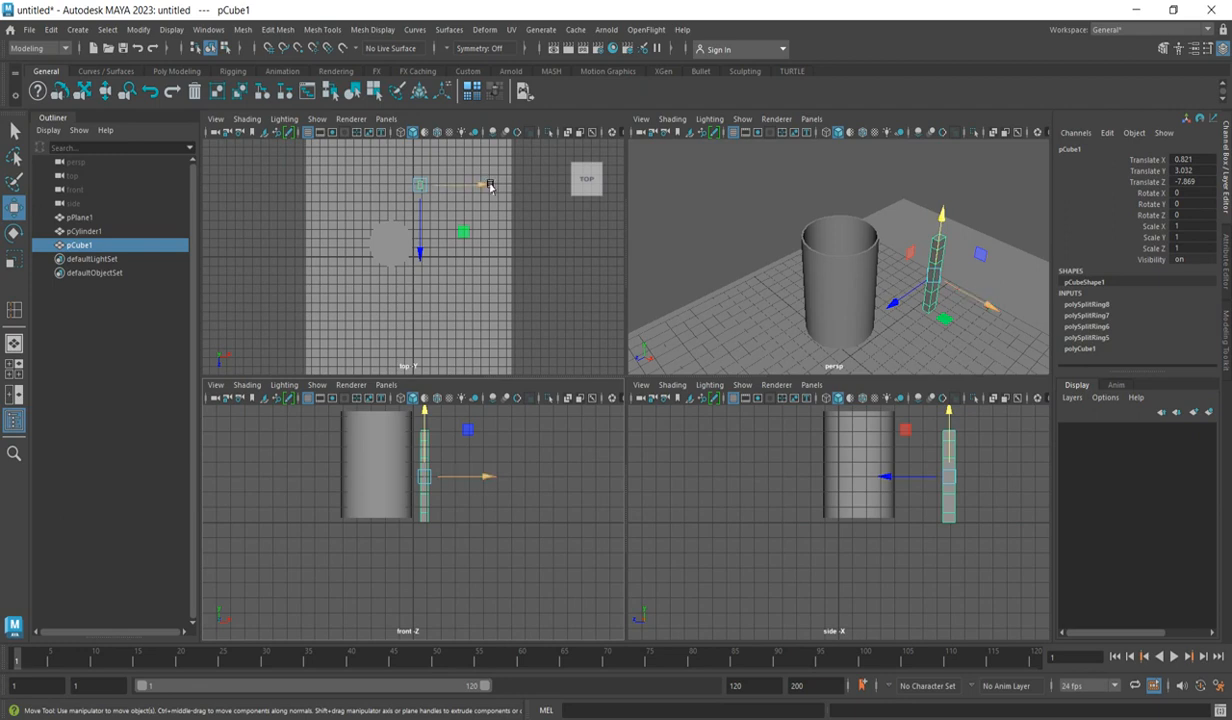
{"action": "left_click_drag", "start_coordinate": [490, 192], "coordinate": [452, 196]}
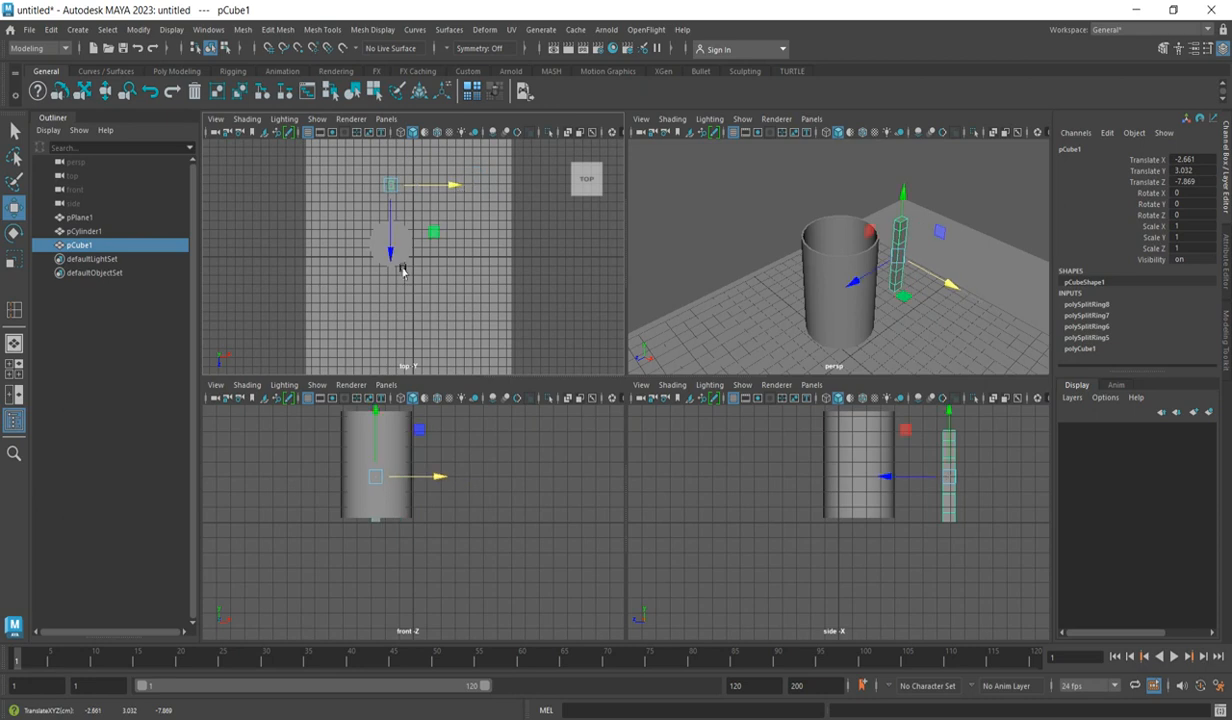
{"action": "left_click_drag", "start_coordinate": [395, 250], "coordinate": [396, 267]}
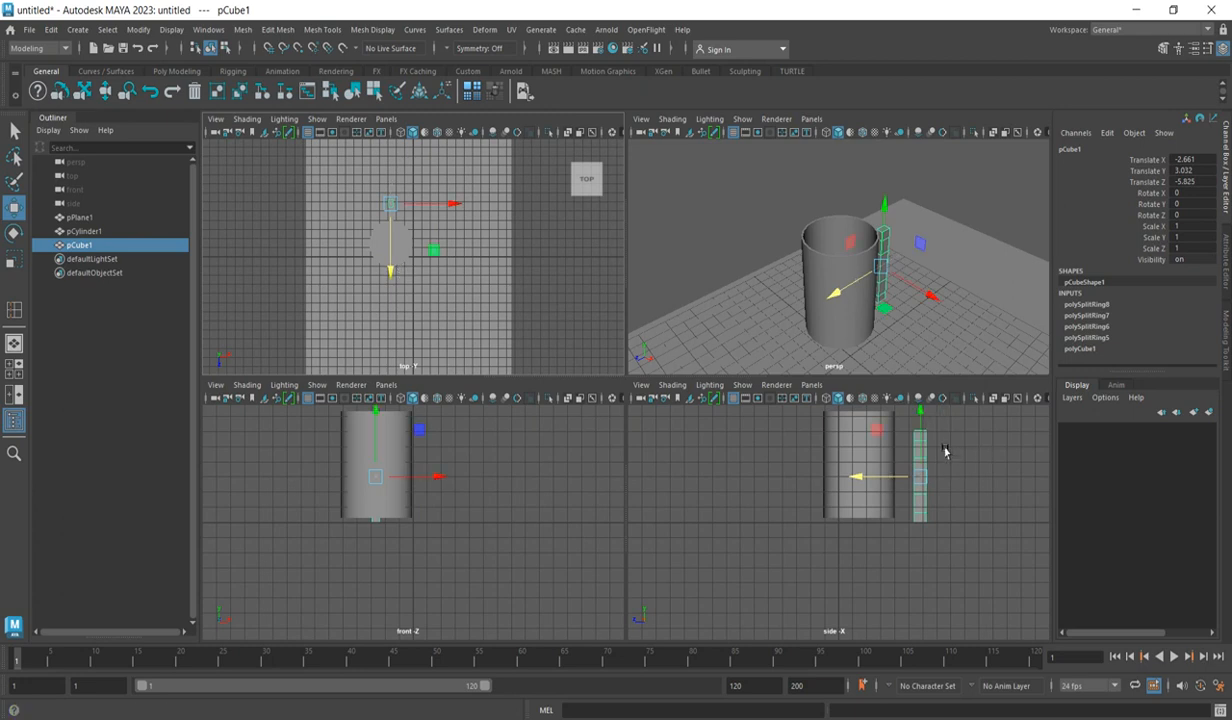
{"action": "left_click_drag", "start_coordinate": [930, 421], "coordinate": [929, 396]}
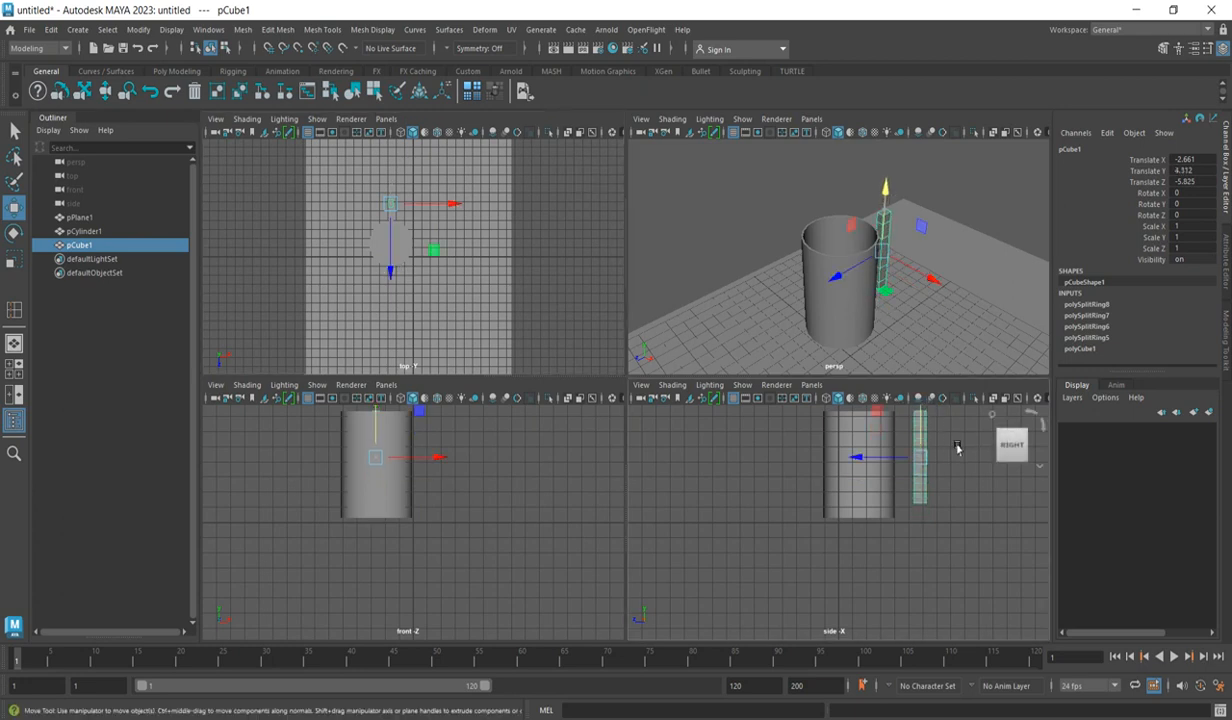
Step: Scale the tall cube to about 0.486 in height and 0.758 in width and depth
{"action": "left_click", "coordinate": [14, 258]}
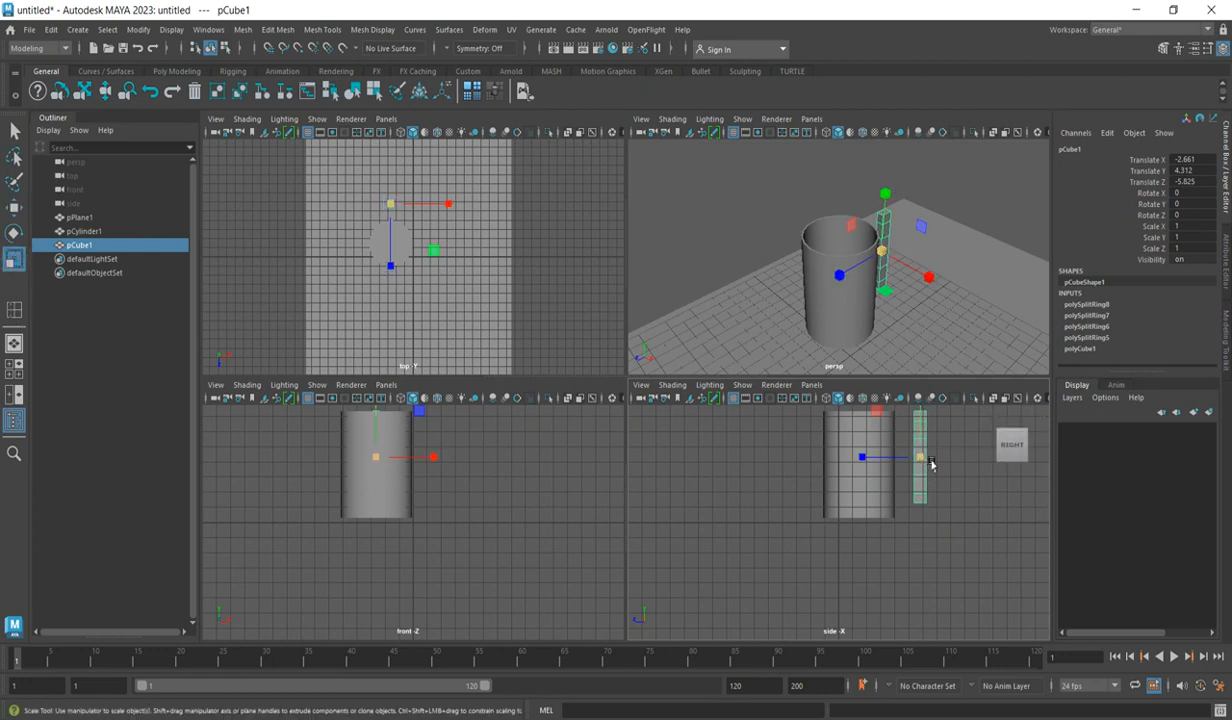
{"action": "left_click_drag", "start_coordinate": [895, 202], "coordinate": [894, 220]}
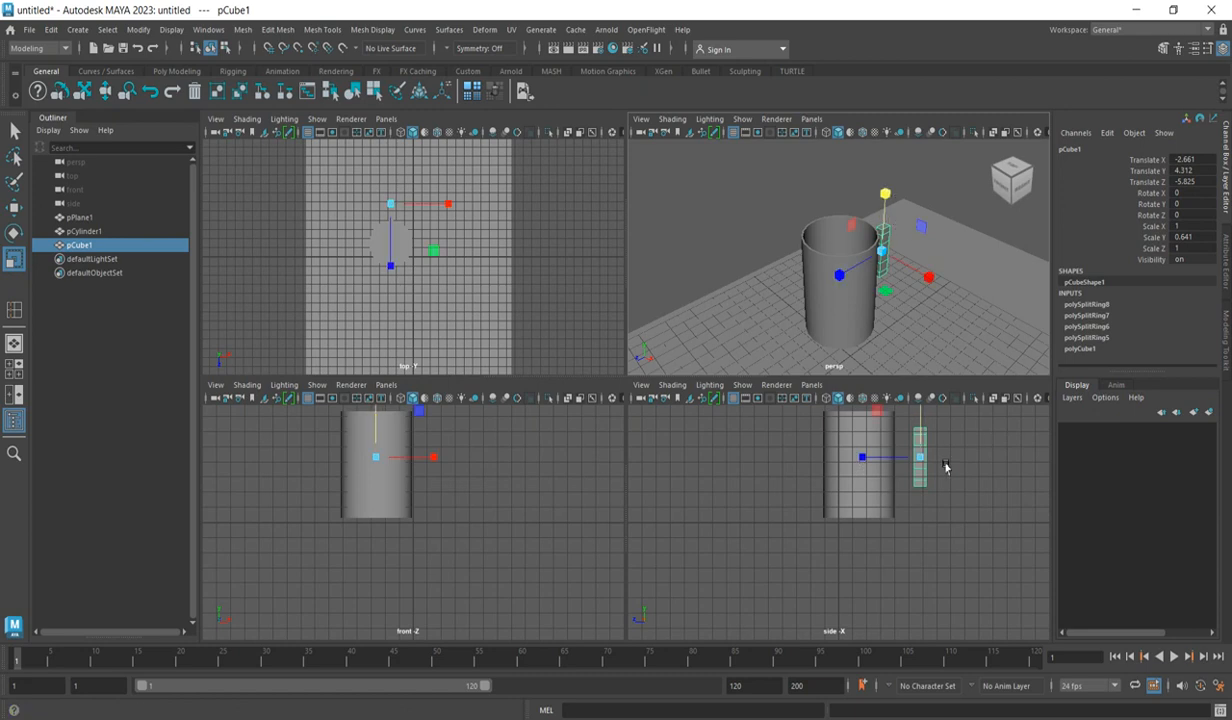
{"action": "left_click_drag", "start_coordinate": [887, 262], "coordinate": [884, 258]}
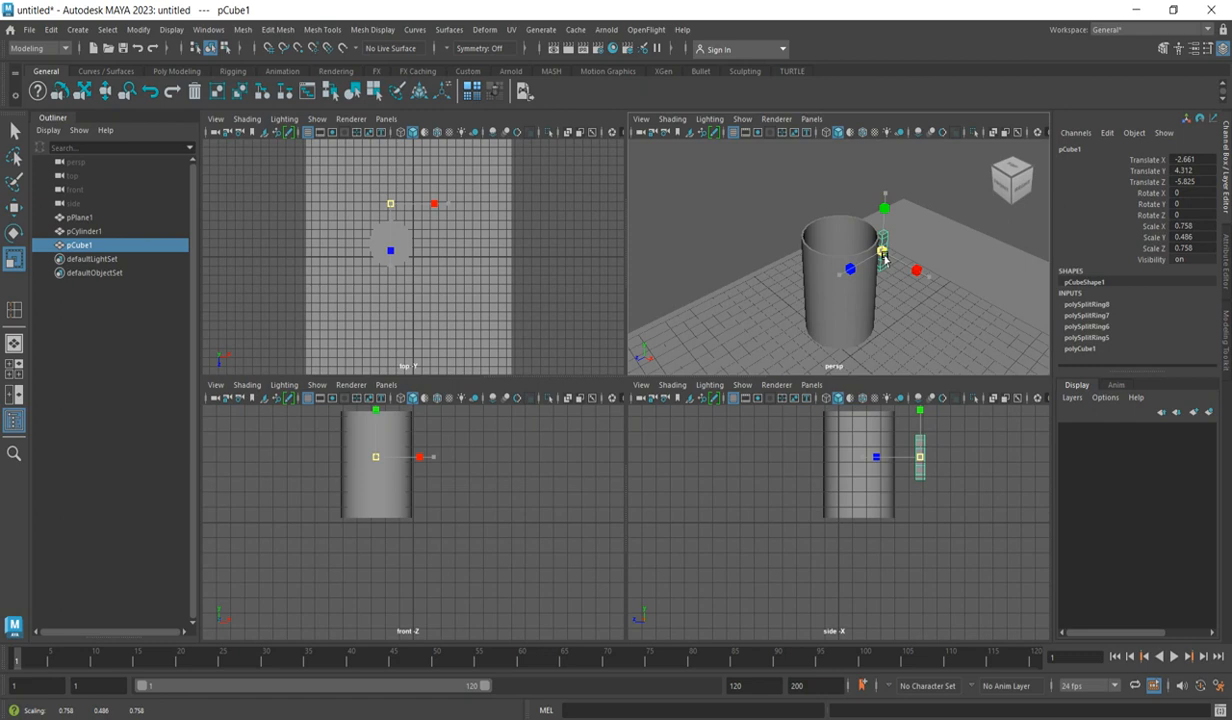
{"action": "left_click_drag", "start_coordinate": [884, 258], "coordinate": [885, 260]}
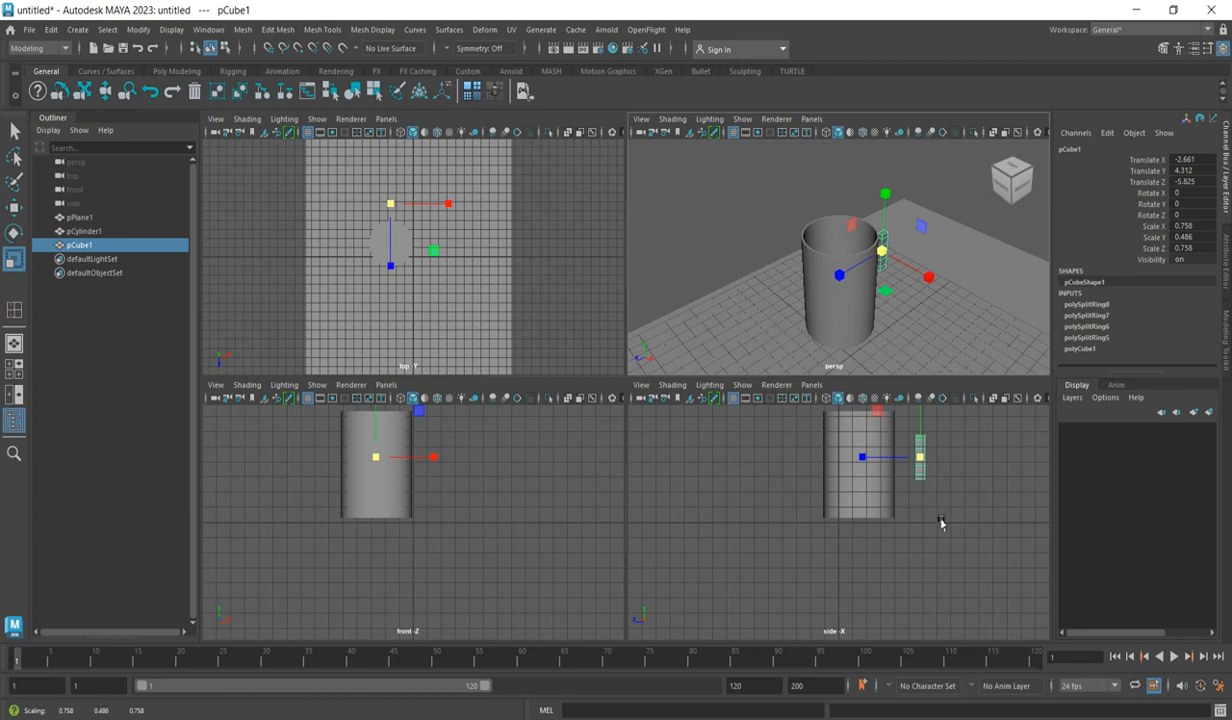
Step: Raise the scaled cube beside the cylinder's upper half to about Y 5.245
{"action": "key", "text": "space"}
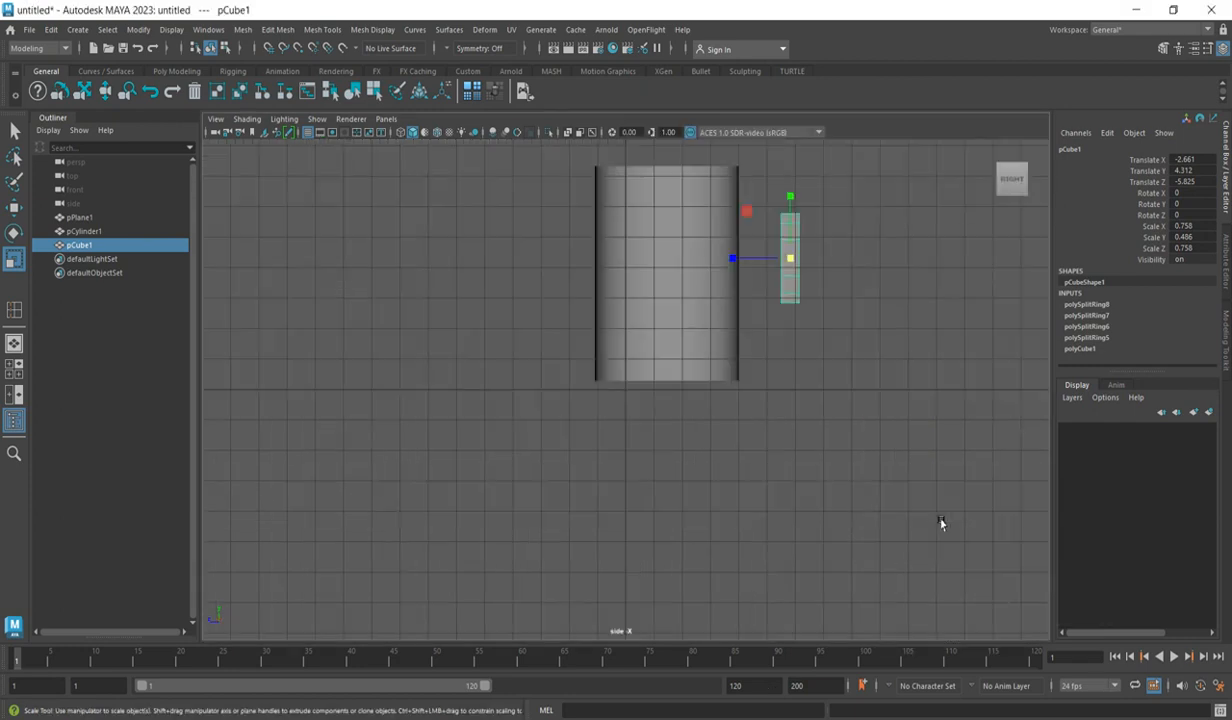
{"action": "left_click", "coordinate": [14, 207]}
{"action": "left_click_drag", "start_coordinate": [801, 201], "coordinate": [797, 162]}
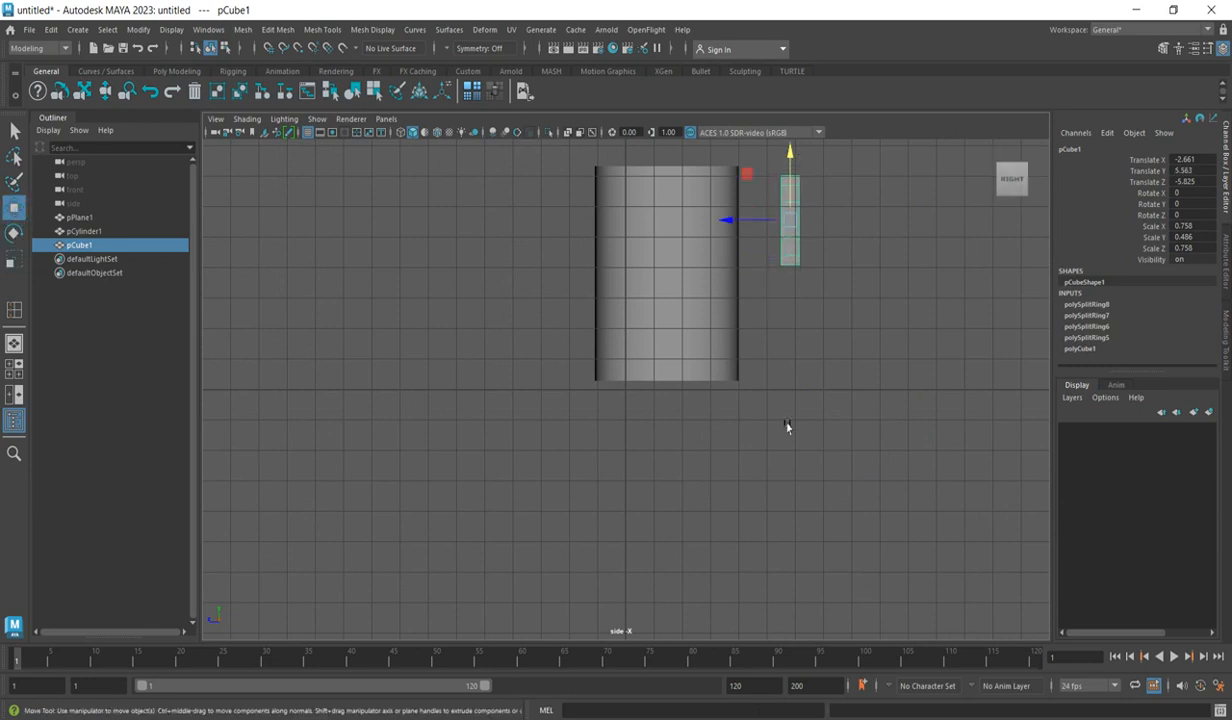
{"action": "left_click_drag", "start_coordinate": [798, 164], "coordinate": [794, 167]}
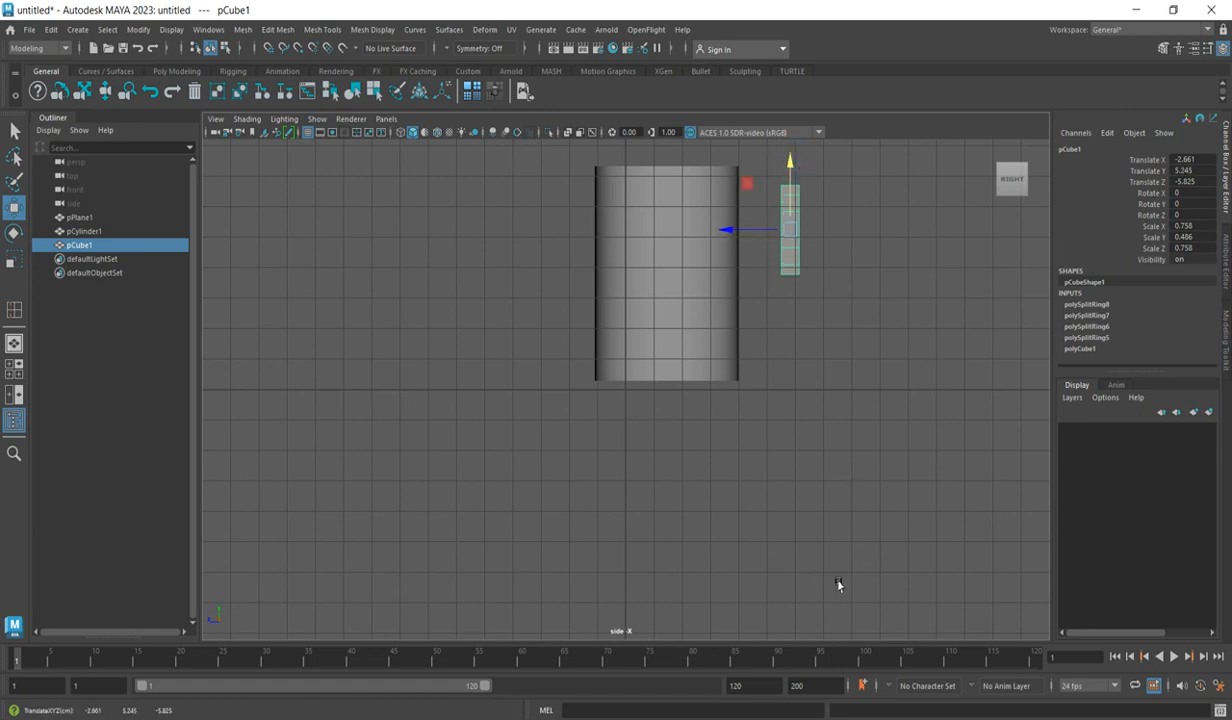
Step: Extrude the cube's top and bottom end faces that face the cylinder by about 1.585 to form the handle's arms
{"action": "key", "text": "space"}
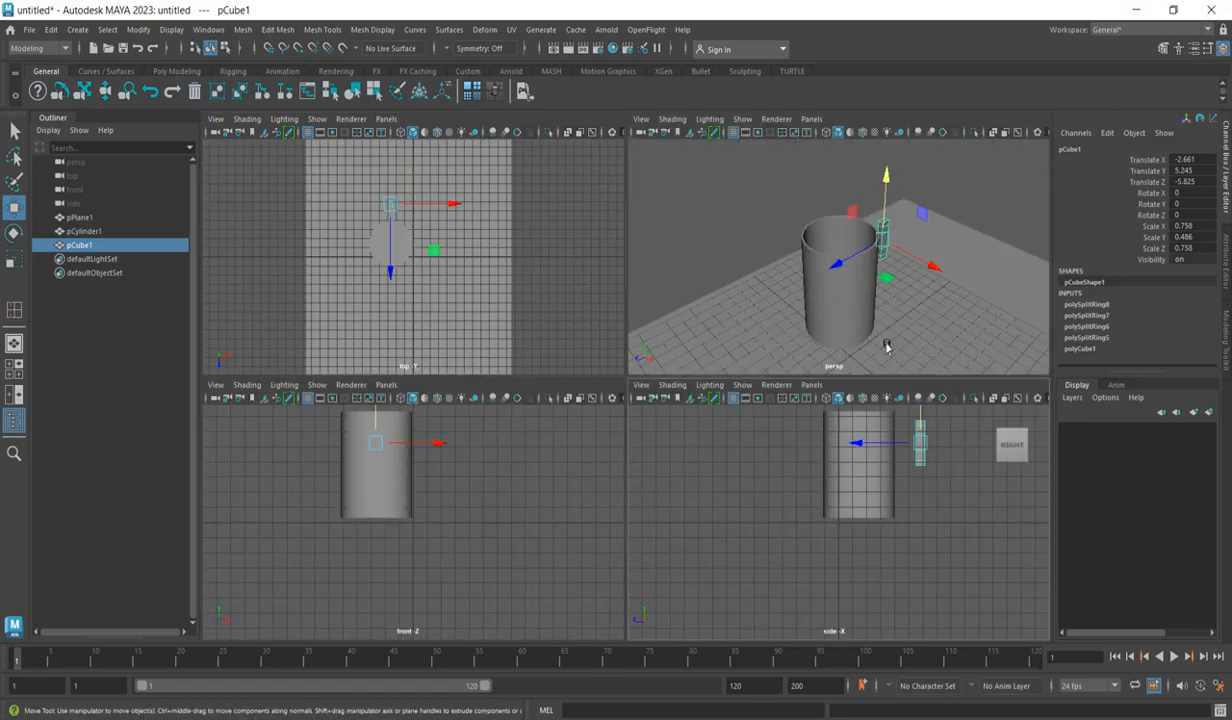
{"action": "key", "text": "space"}
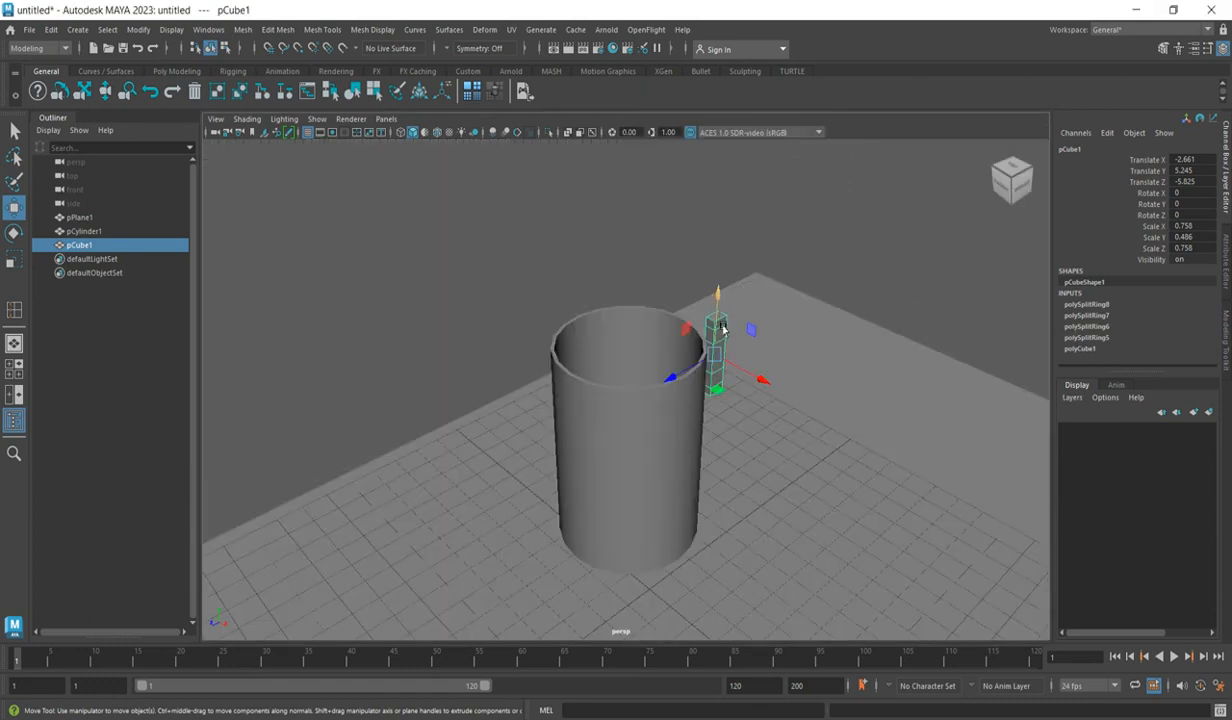
{"action": "right_click_drag", "start_coordinate": [720, 317], "coordinate": [729, 361]}
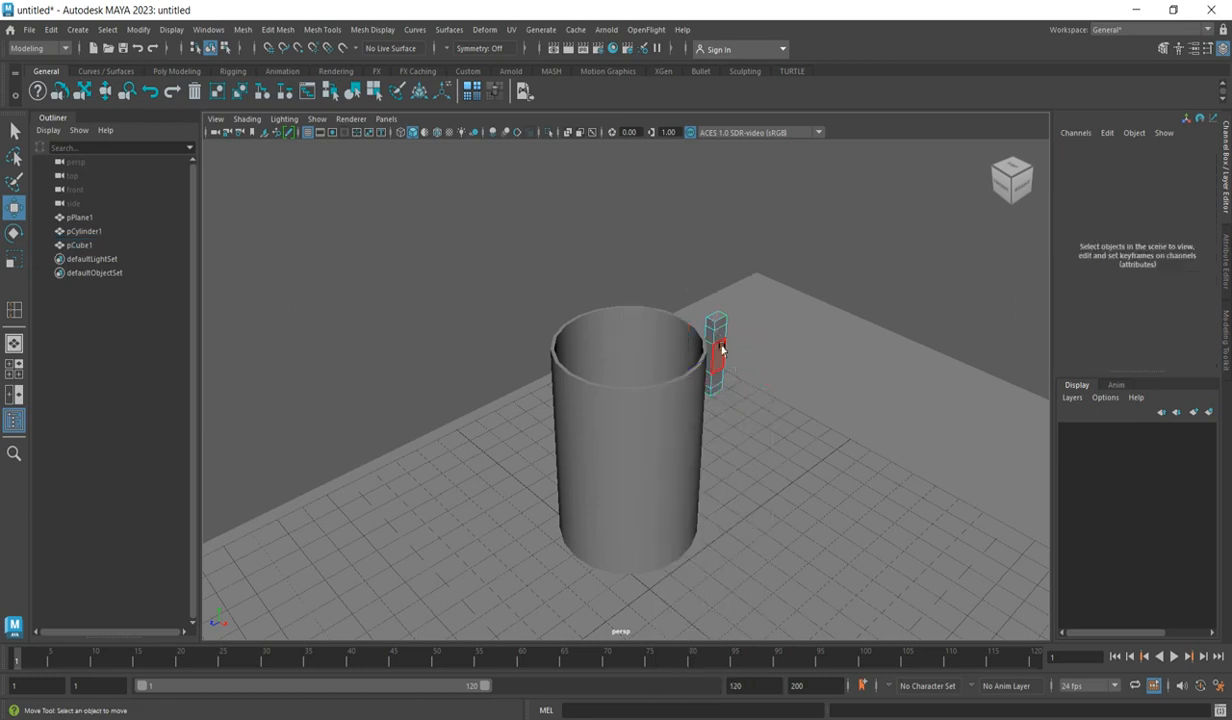
{"action": "left_click", "coordinate": [719, 329]}
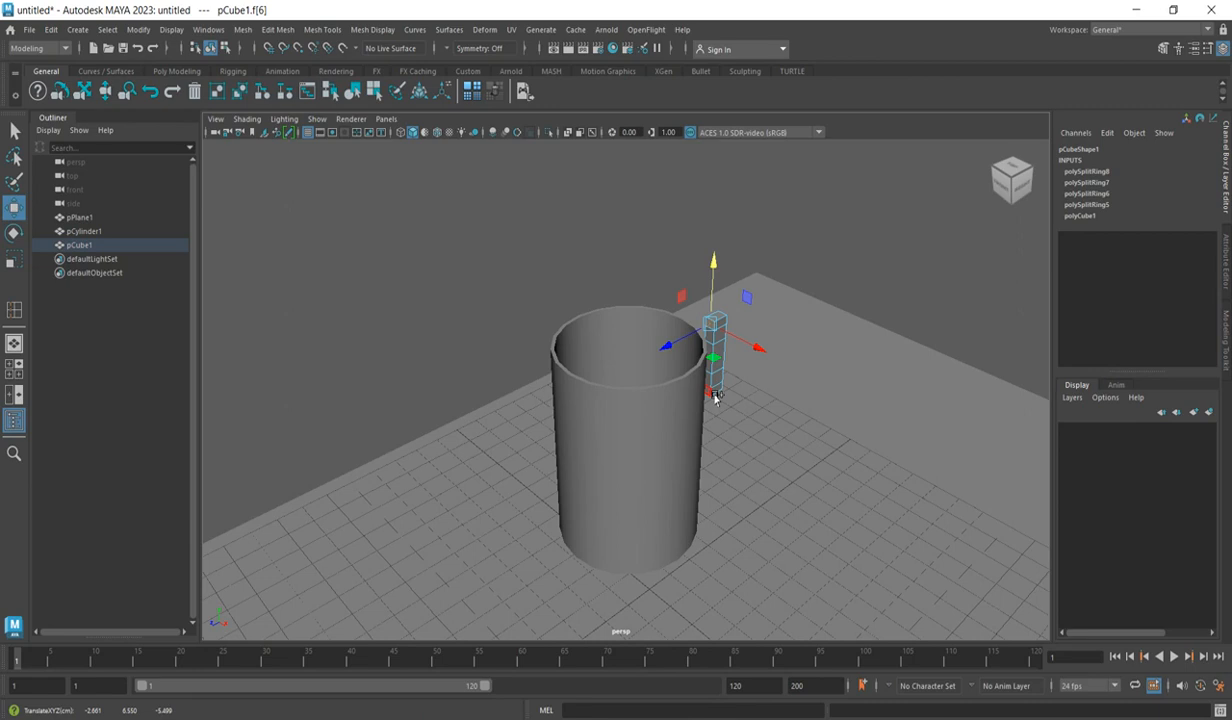
{"action": "left_click", "coordinate": [707, 391]}
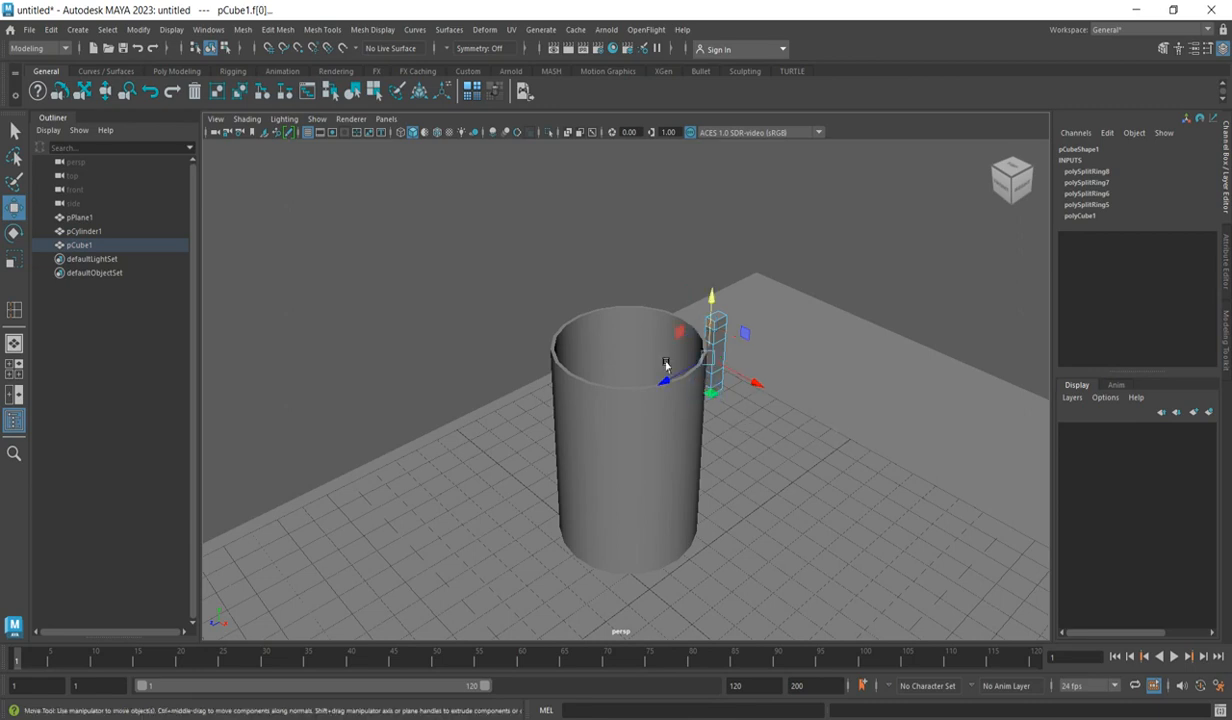
{"action": "left_click", "coordinate": [278, 29]}
{"action": "left_click", "coordinate": [292, 164]}
{"action": "mouse_move", "coordinate": [666, 411]}
{"action": "left_mouse_down"}
{"action": "mouse_move", "coordinate": [680, 405]}
{"action": "mouse_move", "coordinate": [641, 421]}
{"action": "mouse_move", "coordinate": [657, 431]}
{"action": "left_mouse_up"}
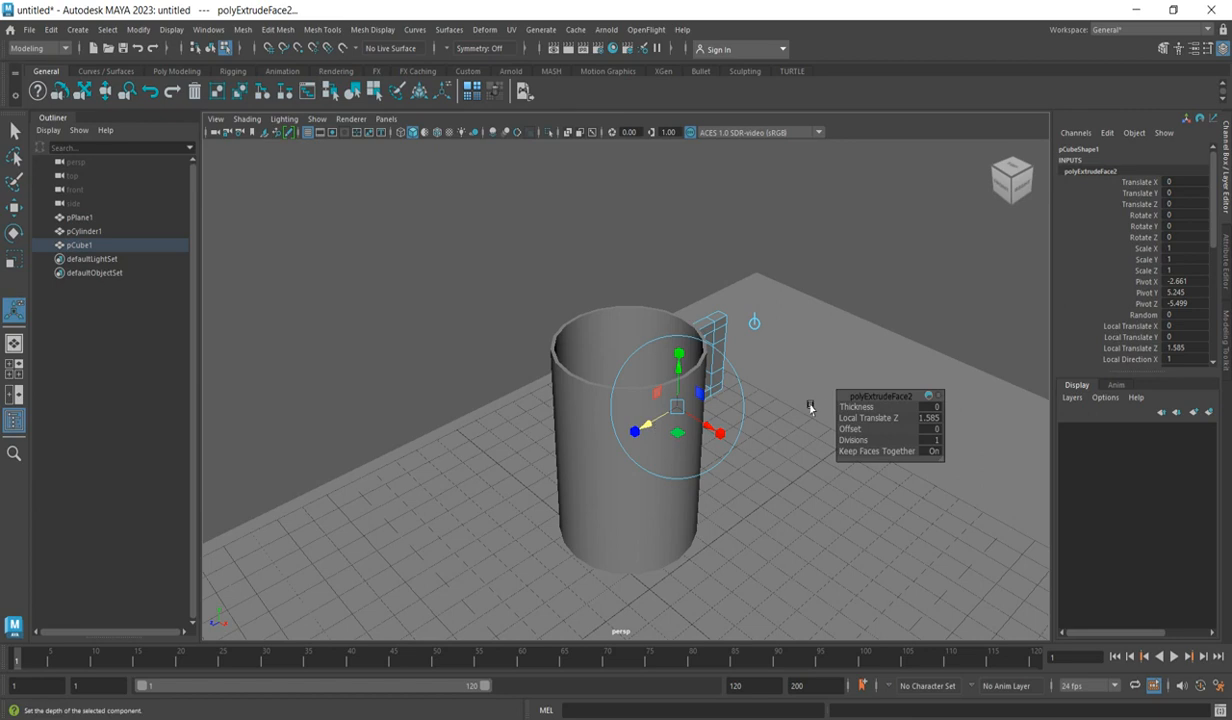
Step: Insert four vertical edge loops along each of the handle's upper and lower horizontal arms
{"action": "key", "text": "space"}
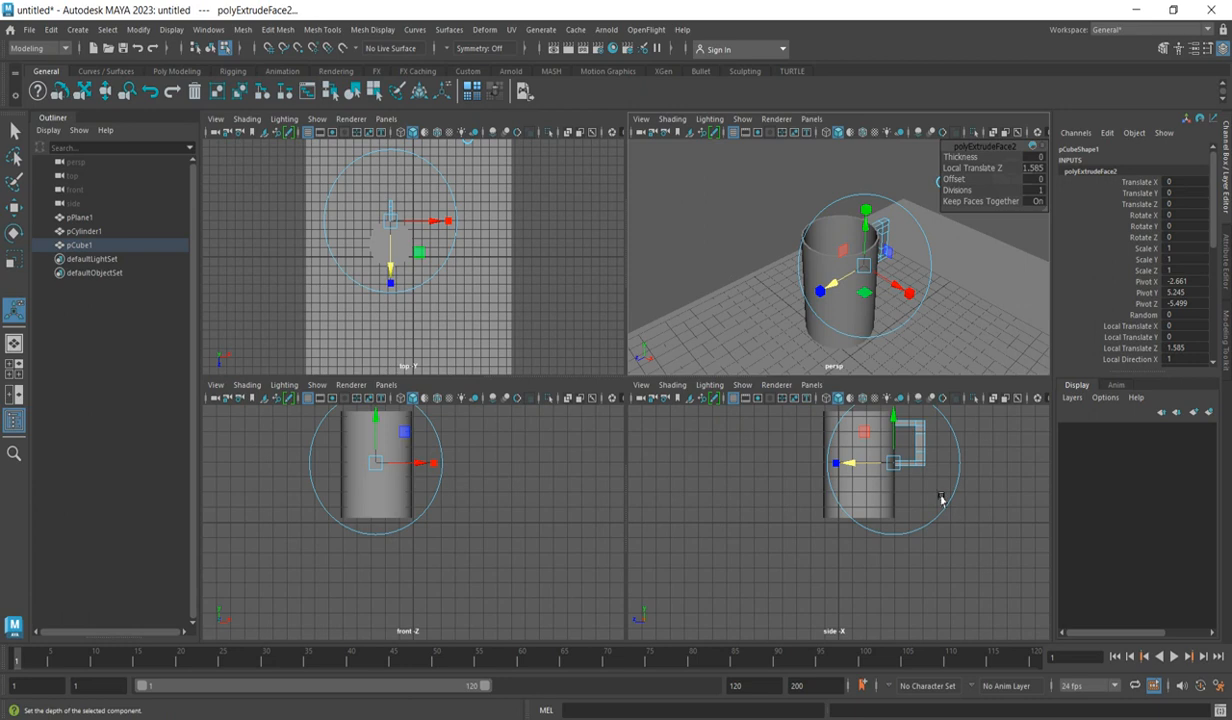
{"action": "key", "text": "space"}
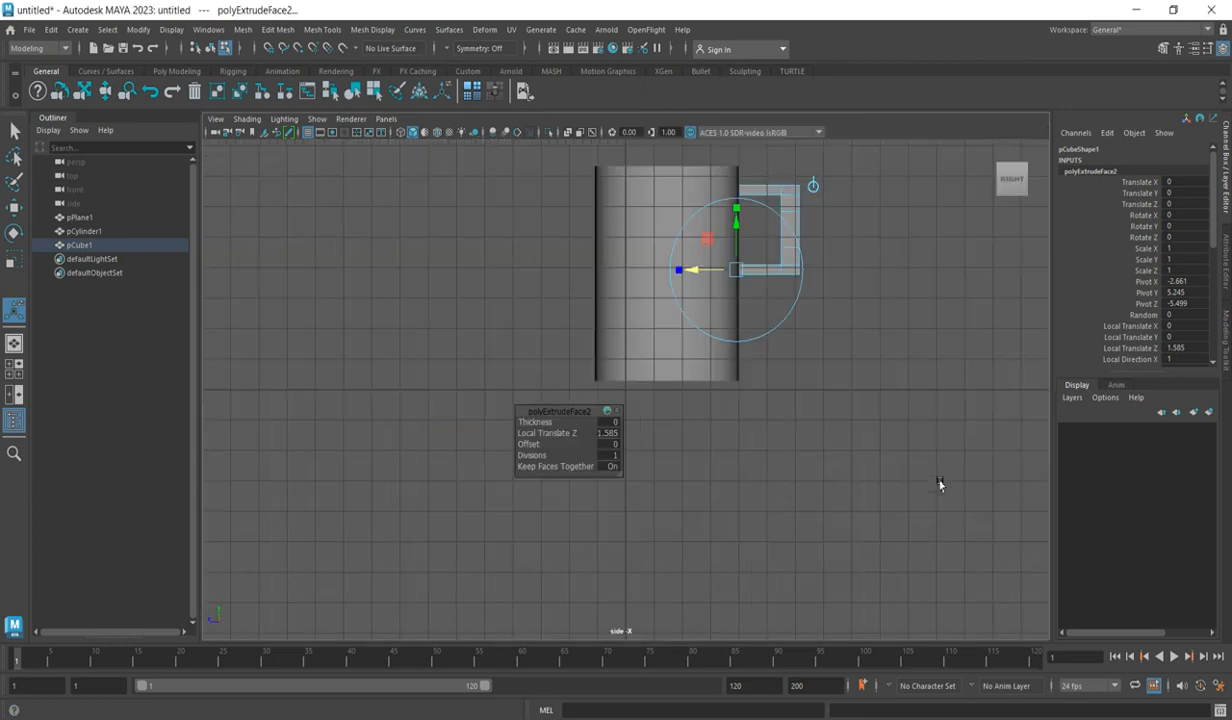
{"action": "scroll", "coordinate": [778, 285], "scroll_direction": "up", "scroll_amount": 5}
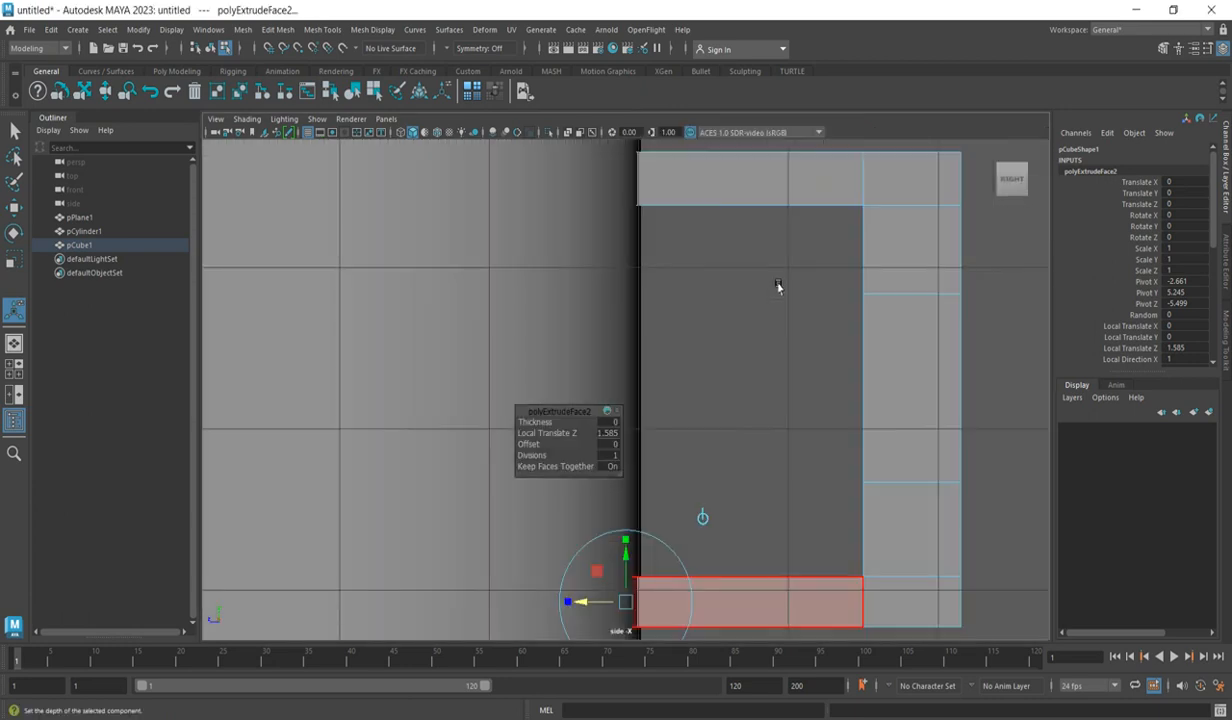
{"action": "scroll", "coordinate": [745, 349], "scroll_direction": "down", "scroll_amount": 8}
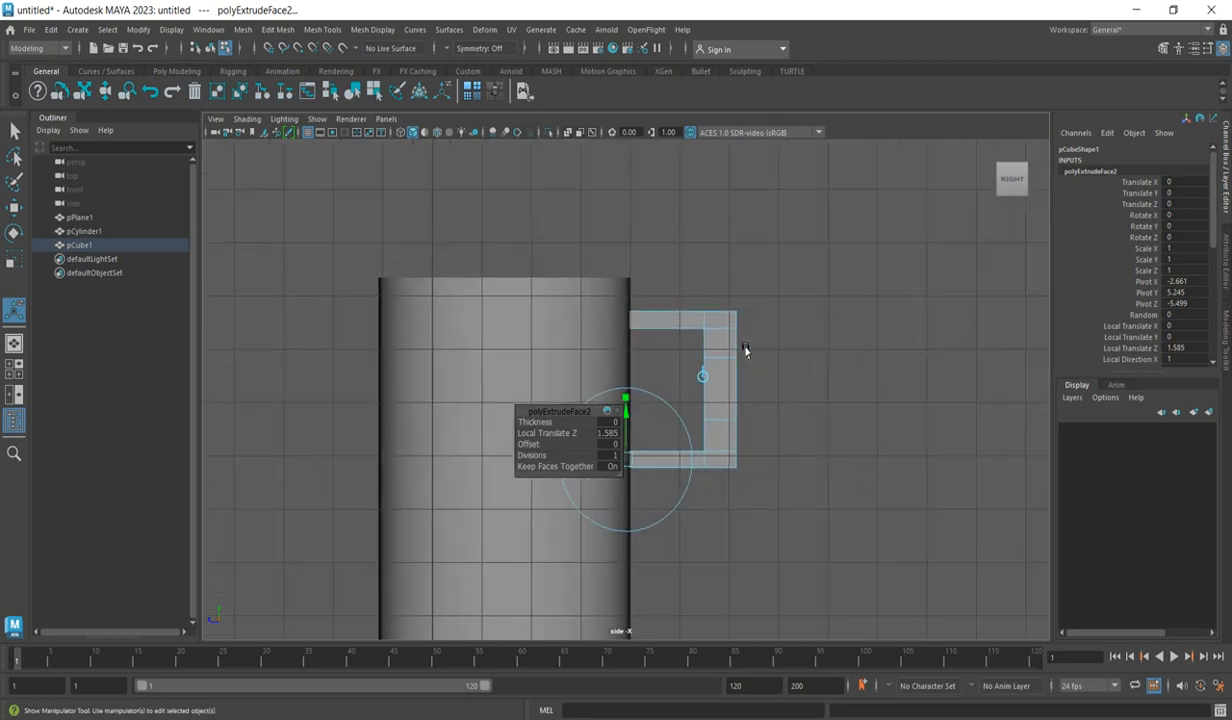
{"action": "left_click", "coordinate": [15, 131]}
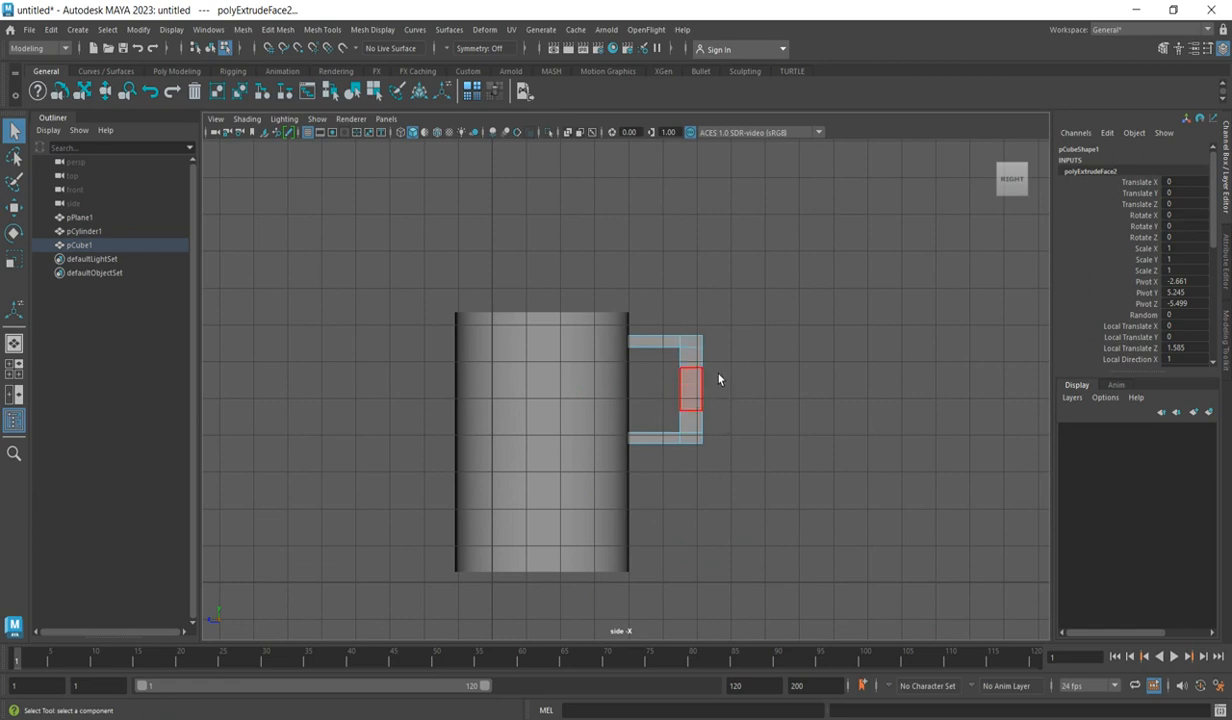
{"action": "right_click", "coordinate": [694, 291]}
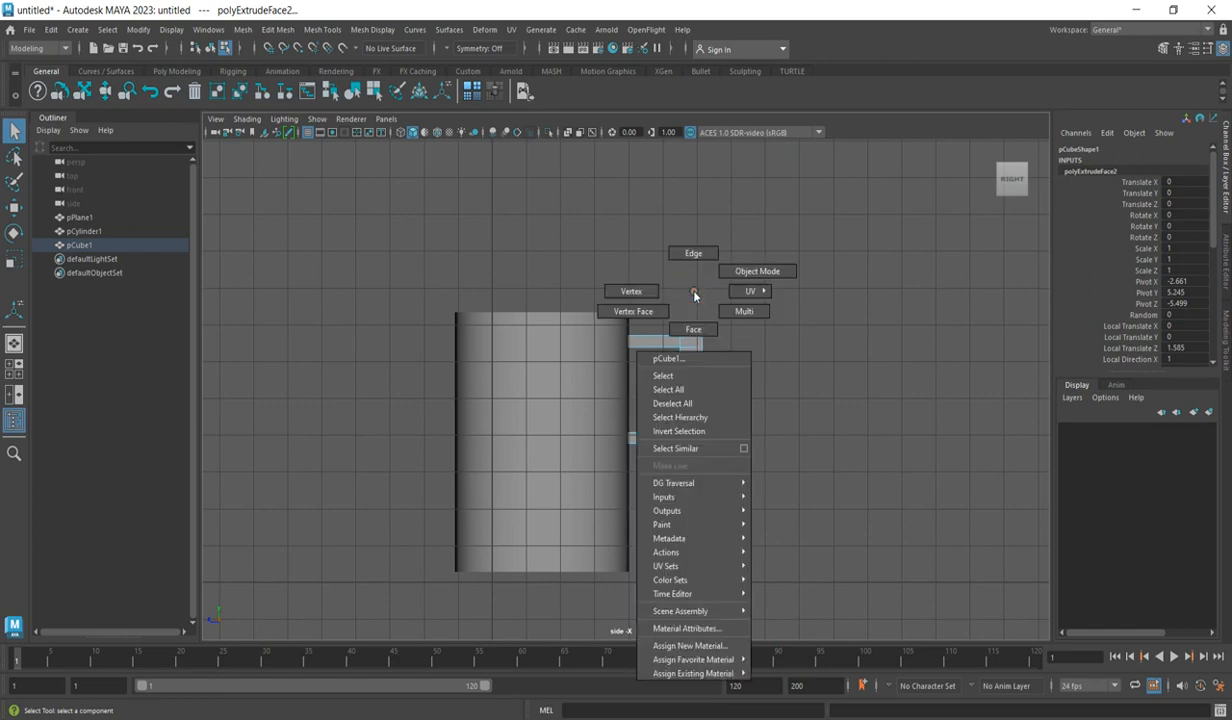
{"action": "right_click_drag", "start_coordinate": [694, 291], "coordinate": [701, 300]}
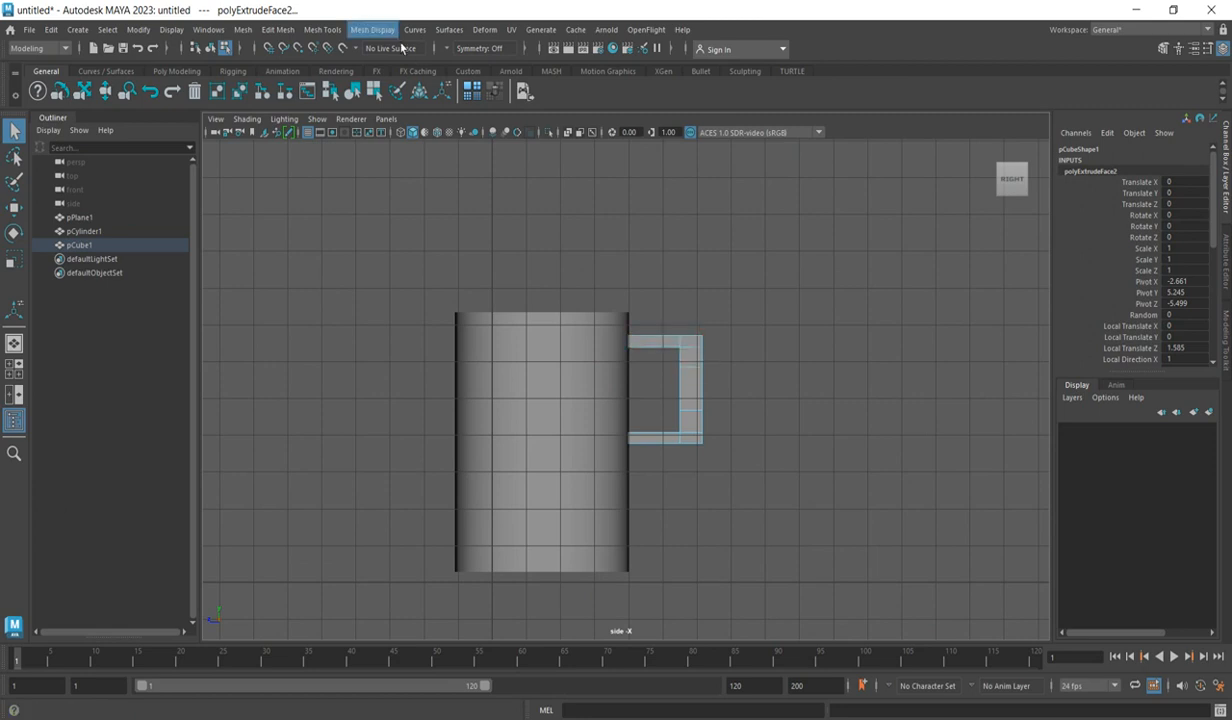
{"action": "left_click", "coordinate": [322, 29]}
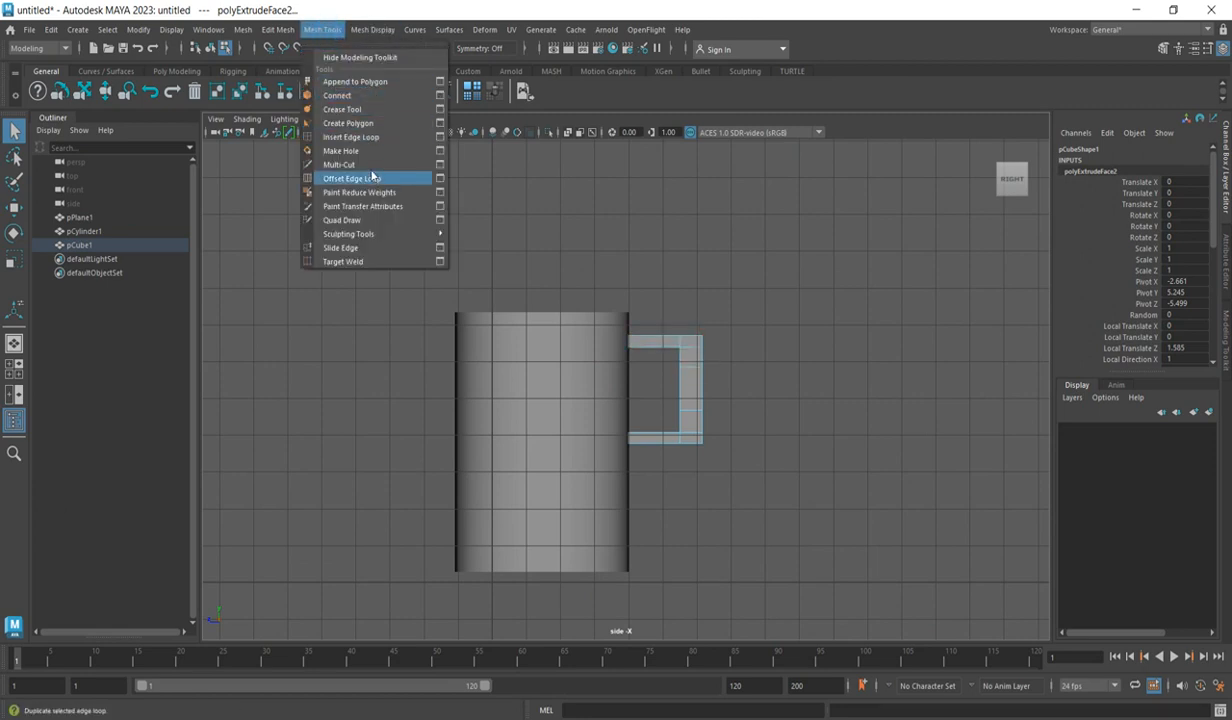
{"action": "left_click", "coordinate": [368, 137]}
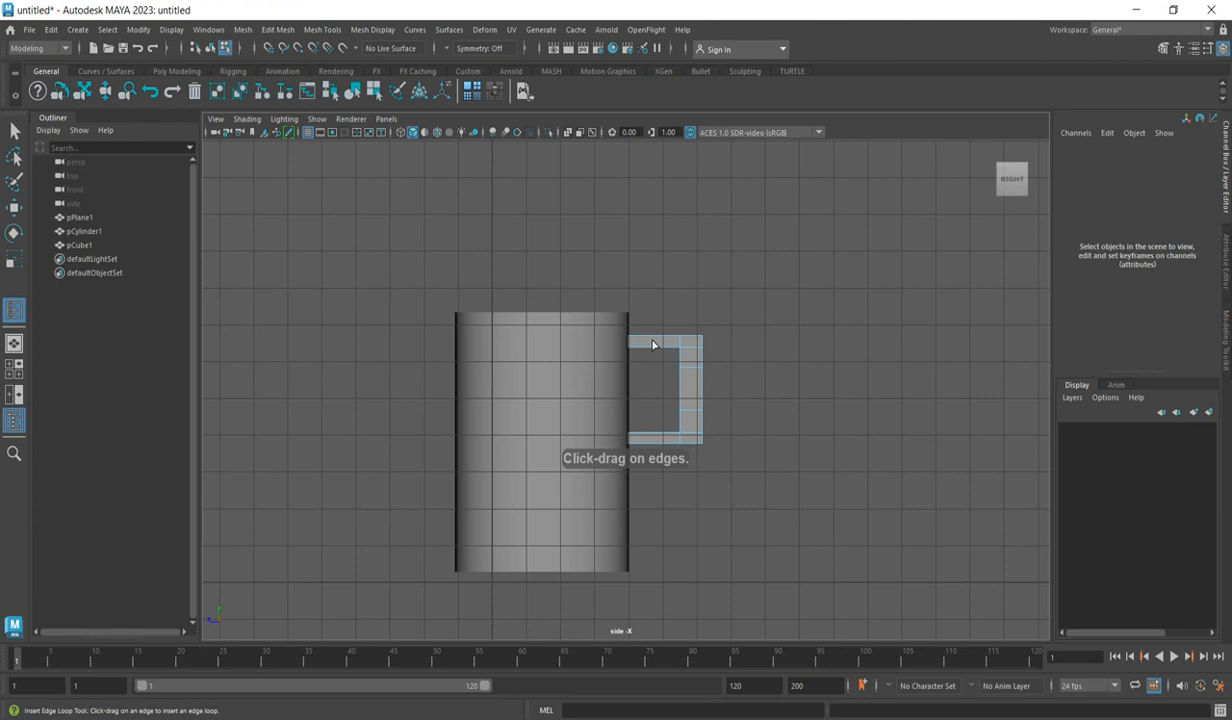
{"action": "left_click_drag", "start_coordinate": [648, 344], "coordinate": [663, 345]}
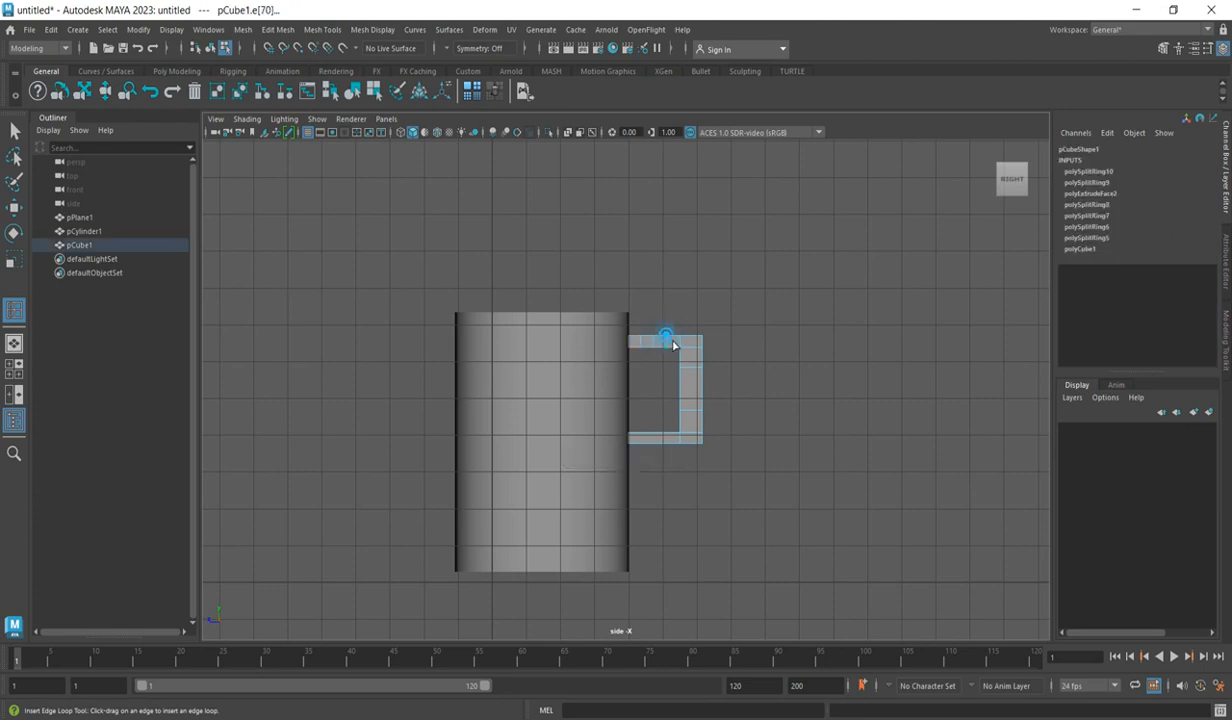
{"action": "left_click_drag", "start_coordinate": [673, 345], "coordinate": [638, 346]}
{"action": "left_click_drag", "start_coordinate": [643, 443], "coordinate": [674, 441]}
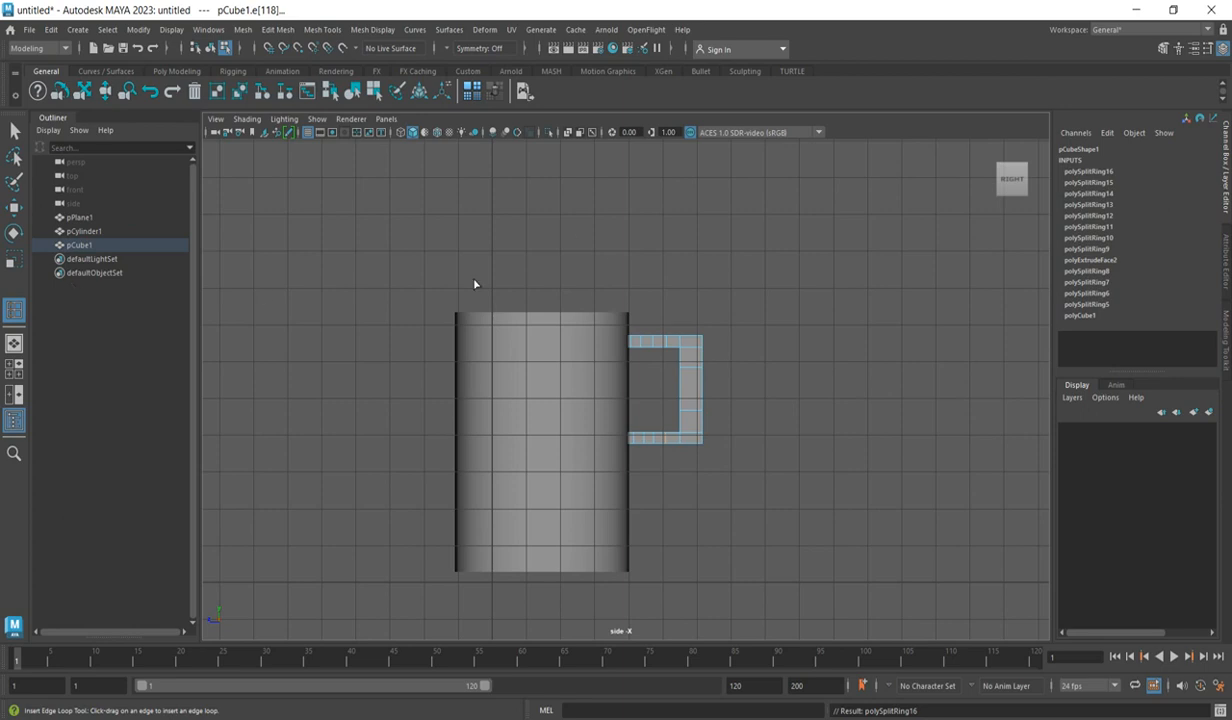
Step: Show the handle up close in the perspective view, seen from its outer side
{"action": "key", "text": "space"}
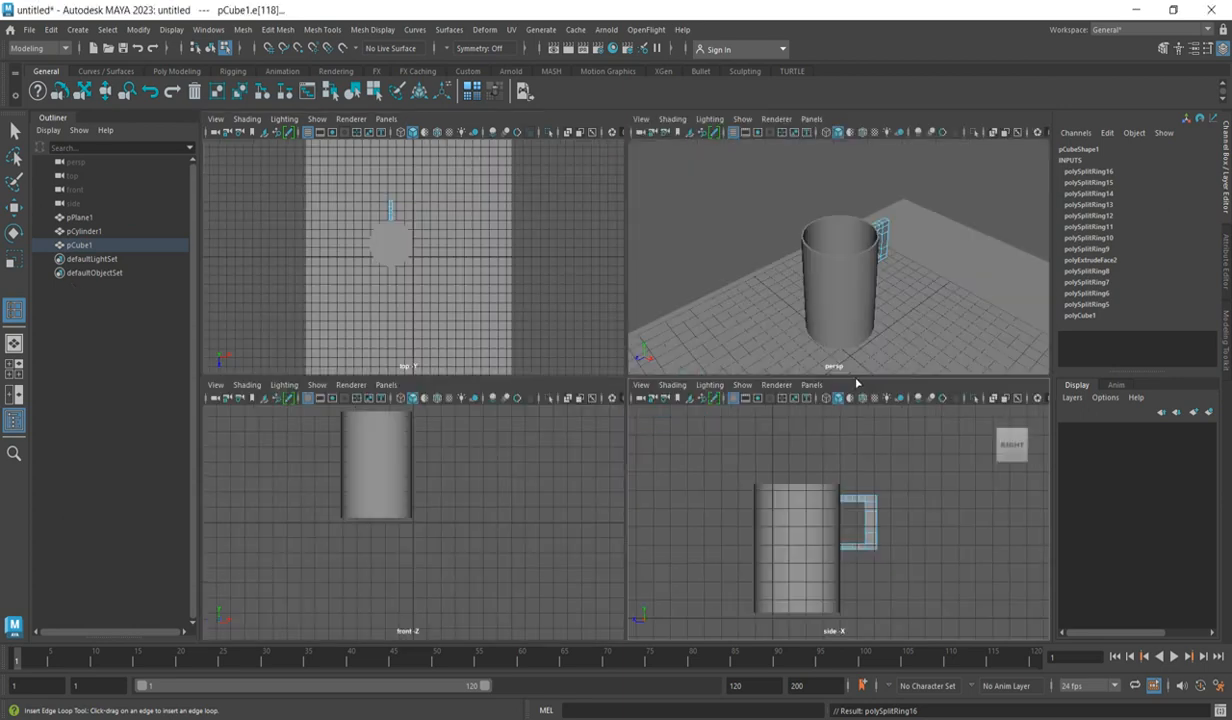
{"action": "key", "text": "space"}
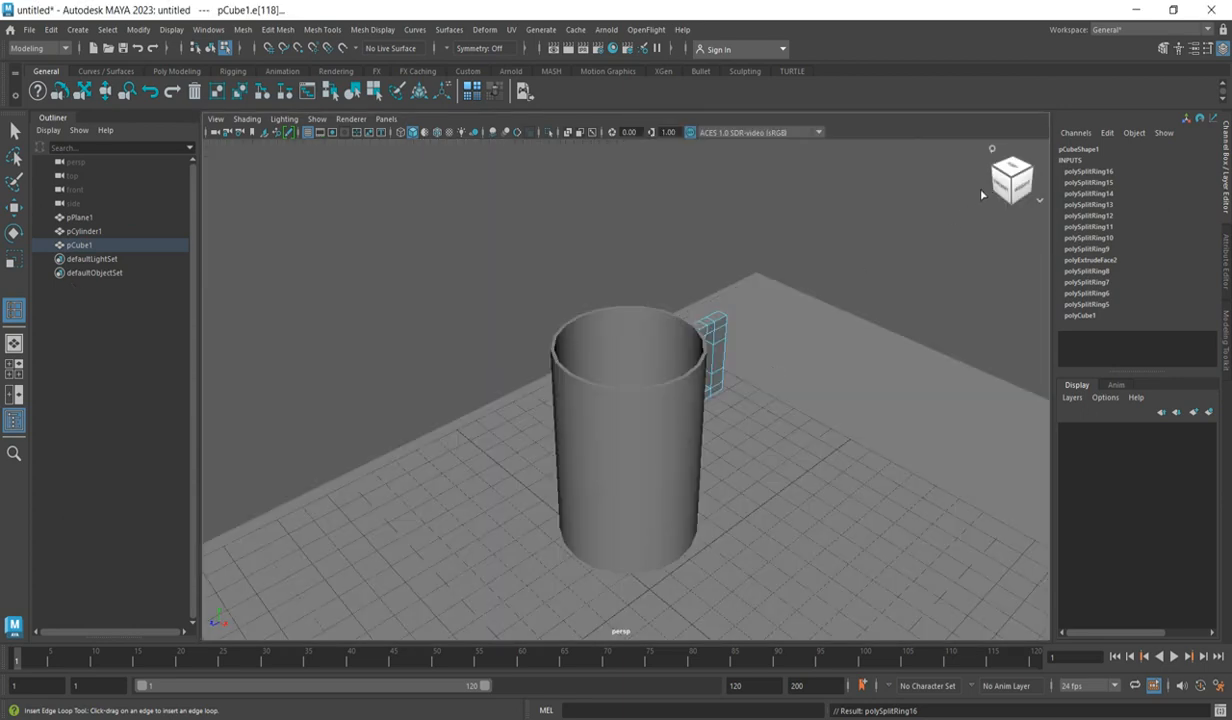
{"action": "left_click", "coordinate": [1030, 185]}
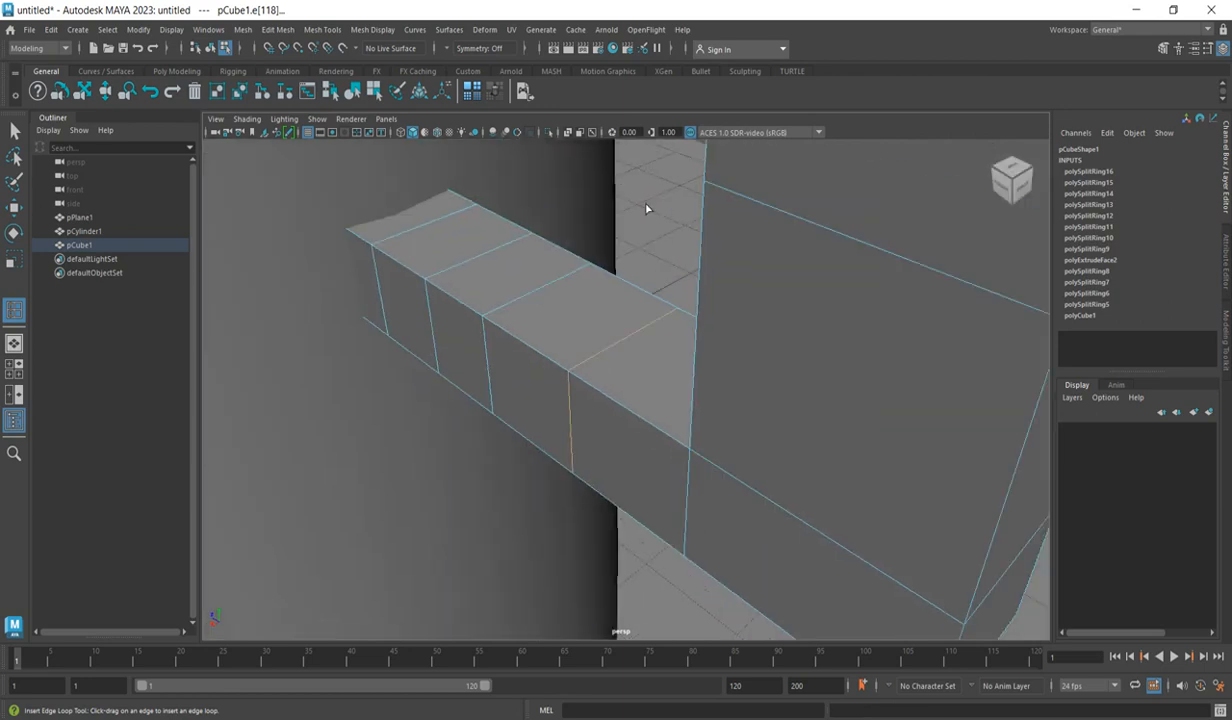
{"action": "scroll", "coordinate": [674, 307], "scroll_direction": "down", "scroll_amount": 4}
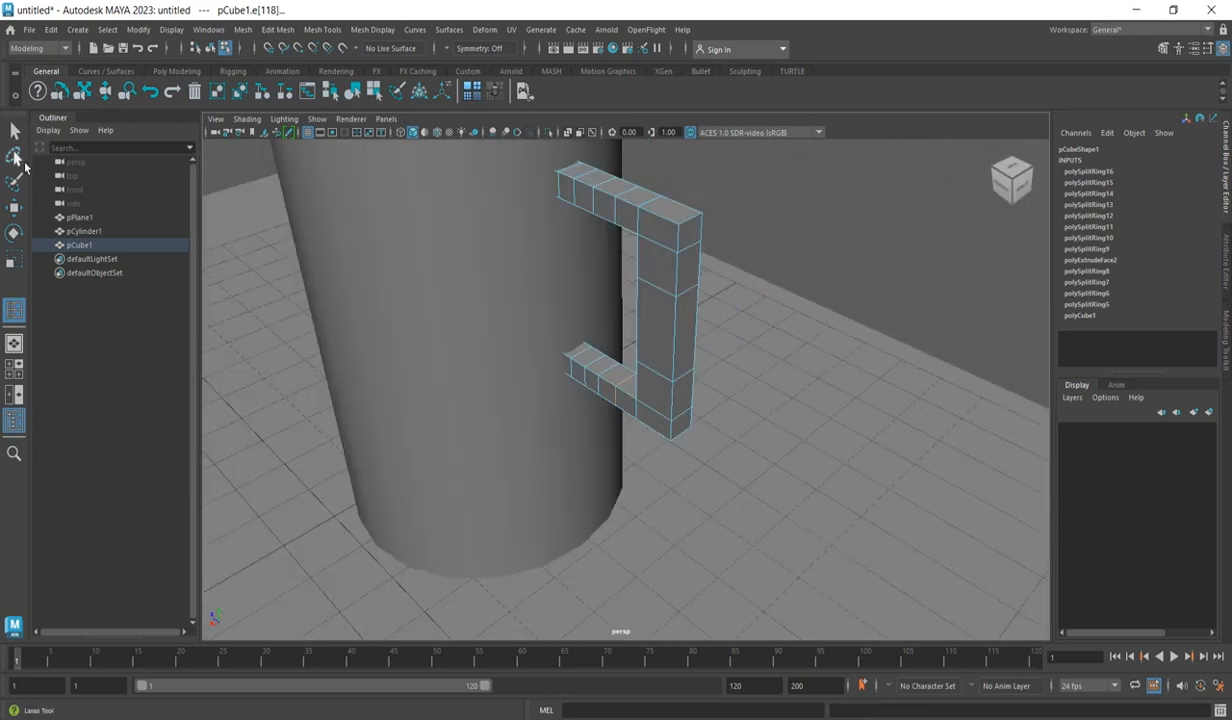
{"action": "mouse_move", "coordinate": [704, 277]}
{"action": "right_mouse_down"}
{"action": "mouse_move", "coordinate": [690, 272]}
{"action": "mouse_move", "coordinate": [694, 299]}
{"action": "right_mouse_up"}
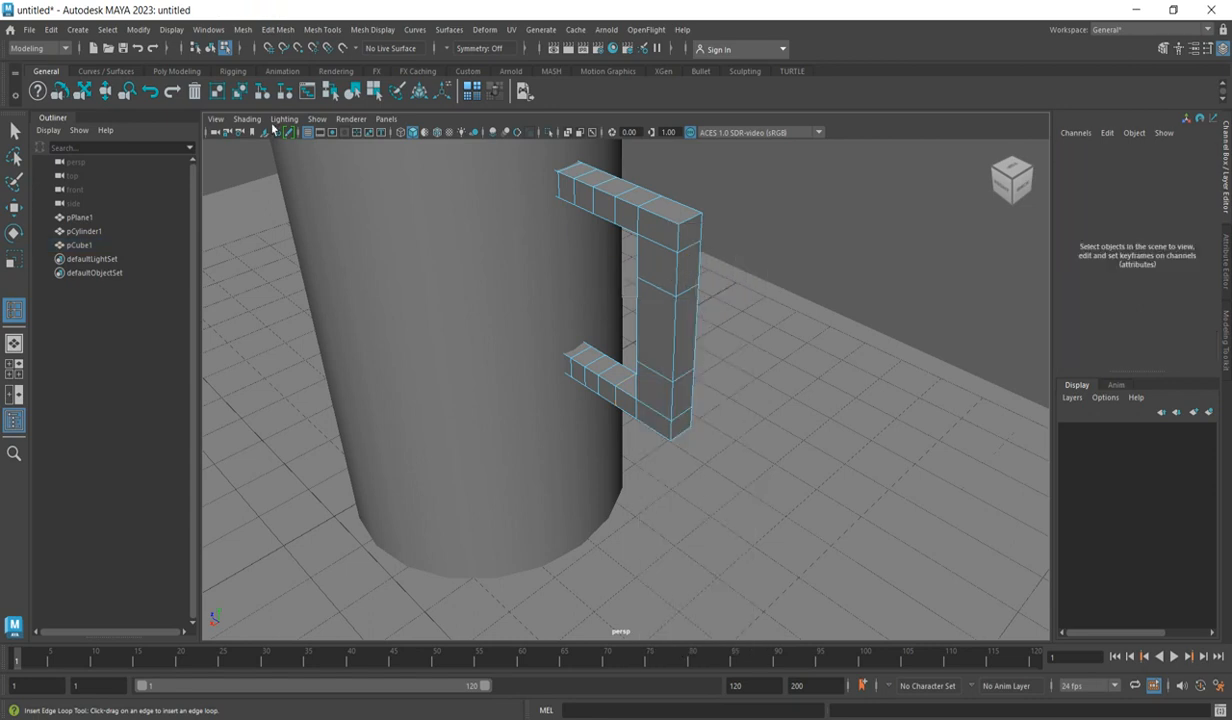
{"action": "right_click_drag", "start_coordinate": [657, 242], "coordinate": [712, 210]}
{"action": "left_click", "coordinate": [669, 247]}
{"action": "right_click_drag", "start_coordinate": [669, 247], "coordinate": [669, 283]}
{"action": "mouse_move", "coordinate": [682, 242]}
{"action": "right_mouse_down"}
{"action": "mouse_move", "coordinate": [676, 283]}
{"action": "mouse_move", "coordinate": [696, 242]}
{"action": "right_mouse_up"}
{"action": "left_click", "coordinate": [696, 242]}
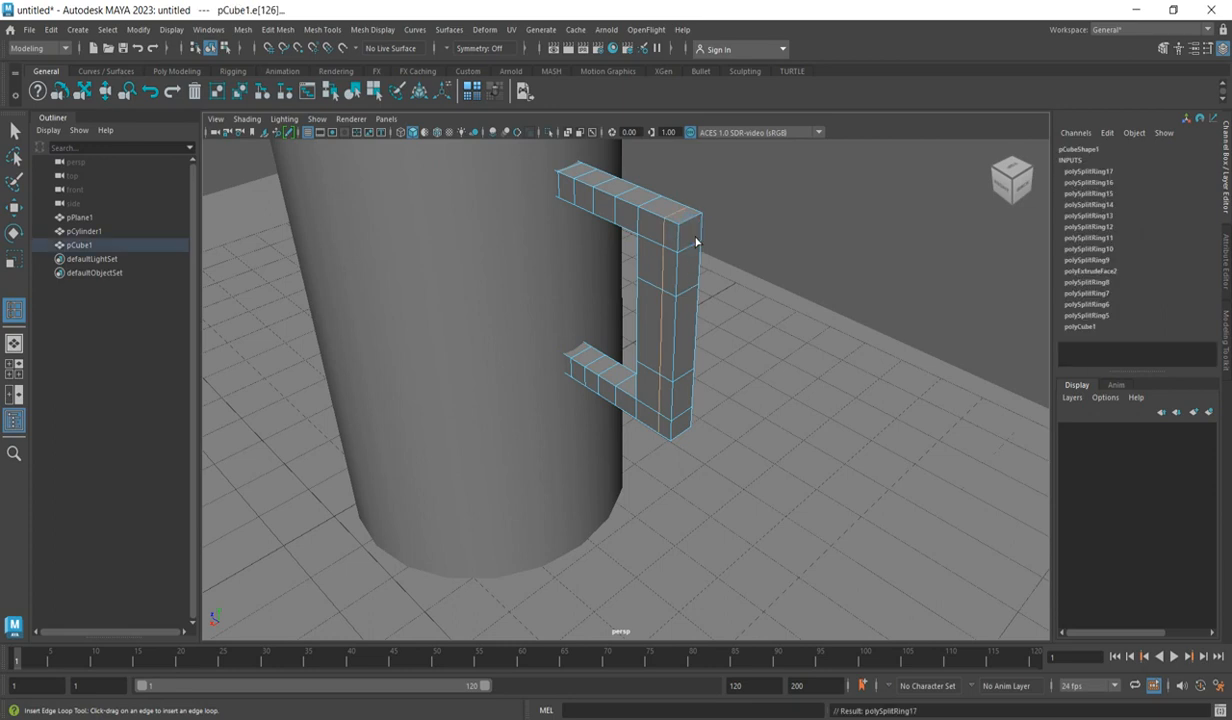
{"action": "key", "text": "ctrl+z"}
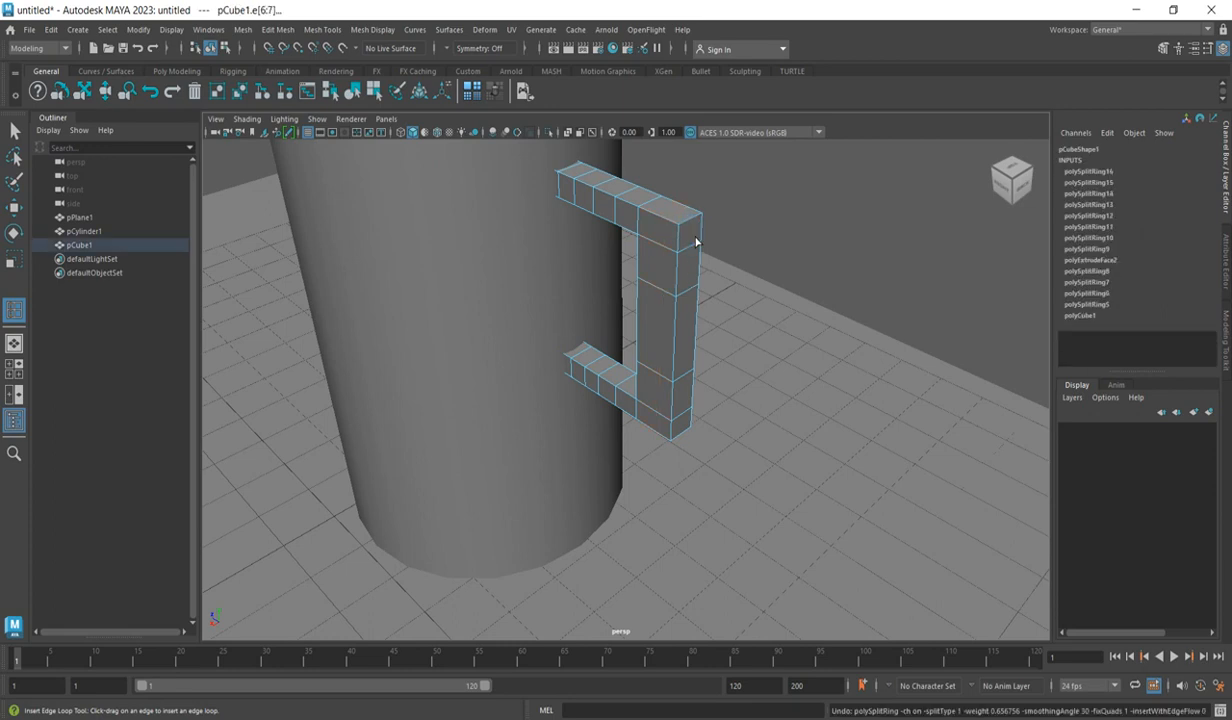
Step: Move all outer vertical faces of the handle toward the cylinder to about Z -5.932, thinning its upright
{"action": "right_click_drag", "start_coordinate": [674, 236], "coordinate": [737, 220]}
{"action": "left_click", "coordinate": [688, 270]}
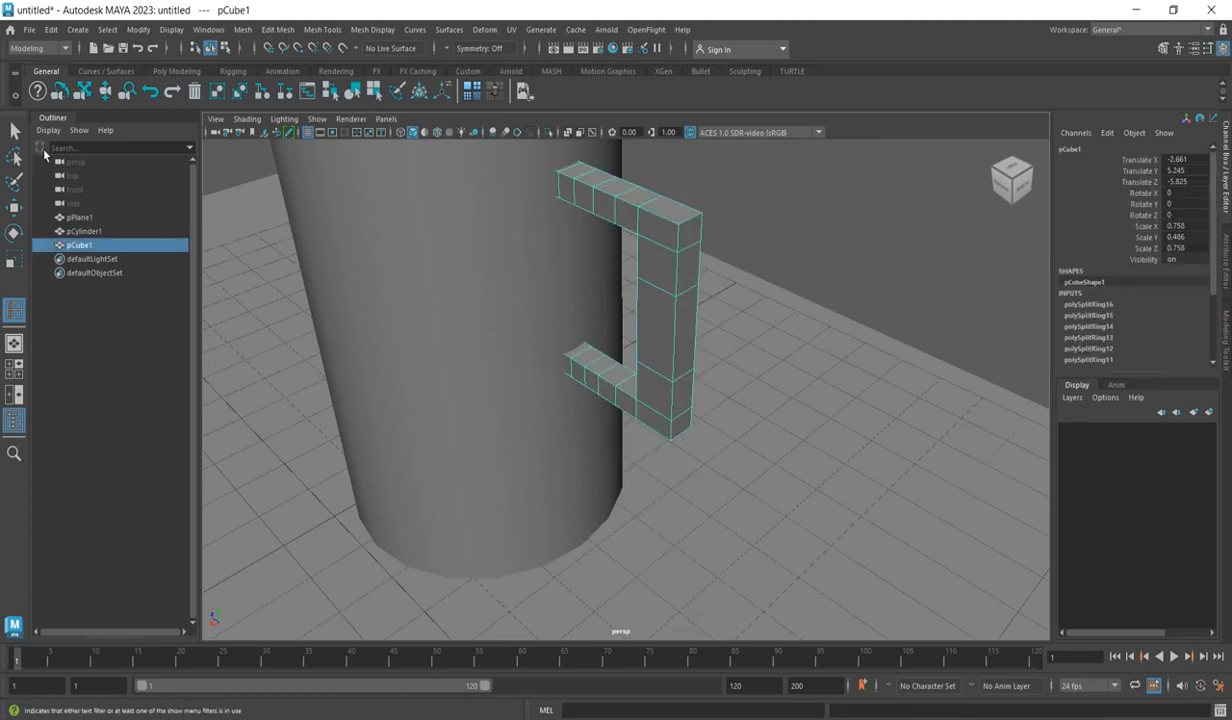
{"action": "double_click", "coordinate": [14, 130]}
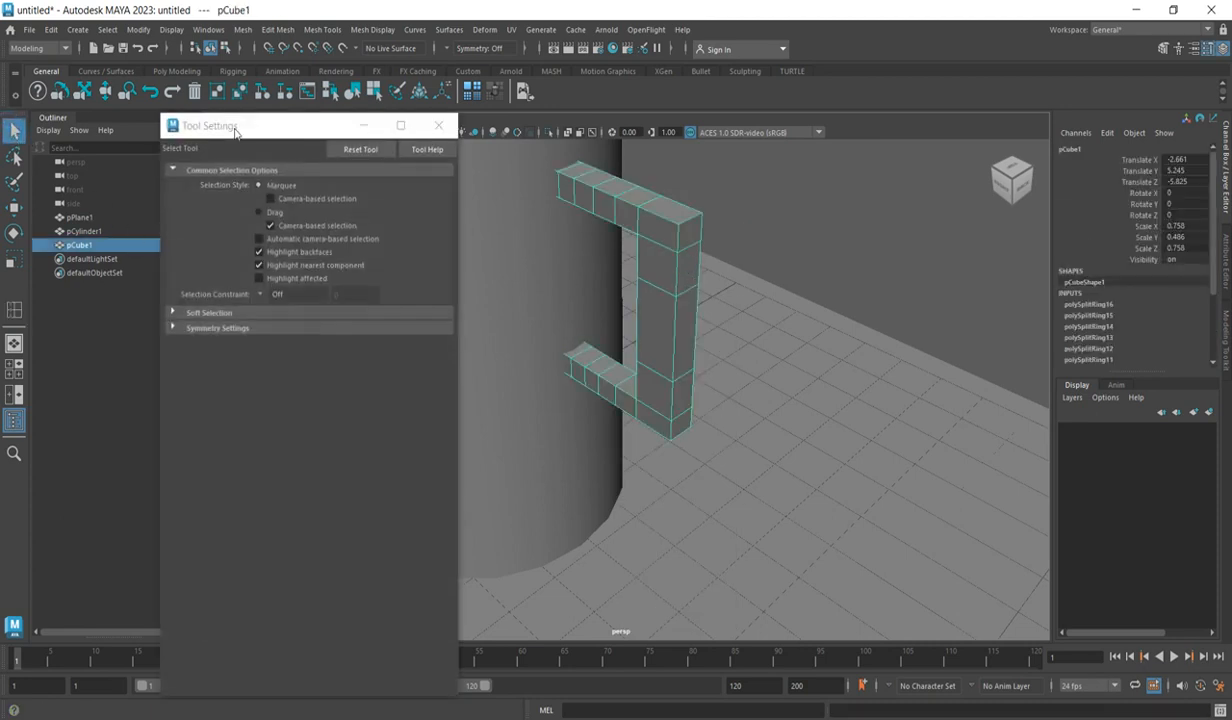
{"action": "left_click", "coordinate": [452, 127]}
{"action": "right_click", "coordinate": [679, 322]}
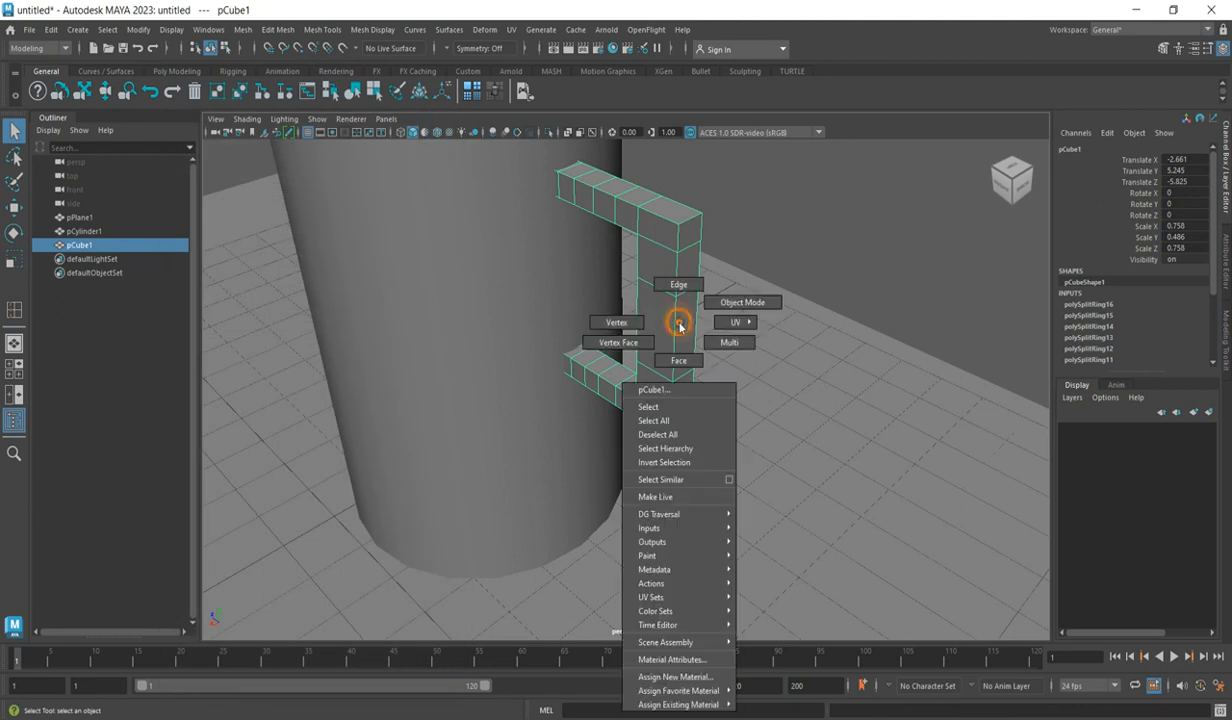
{"action": "left_click", "coordinate": [677, 360]}
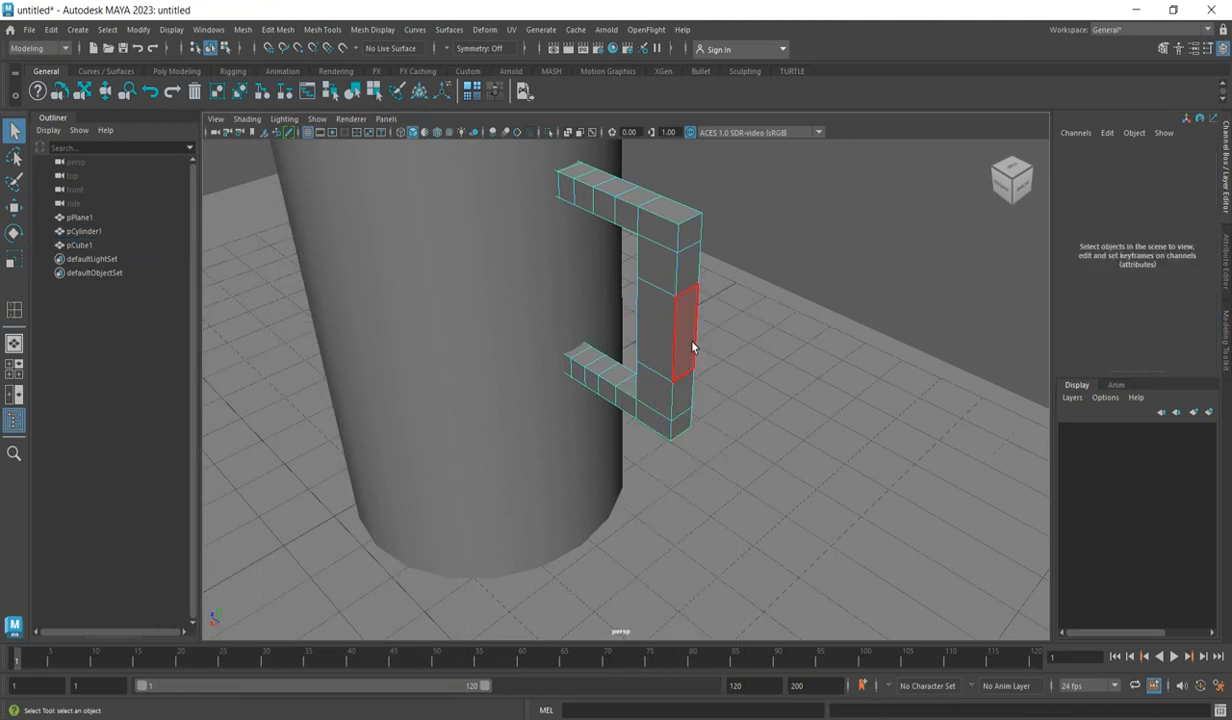
{"action": "left_click", "coordinate": [690, 335]}
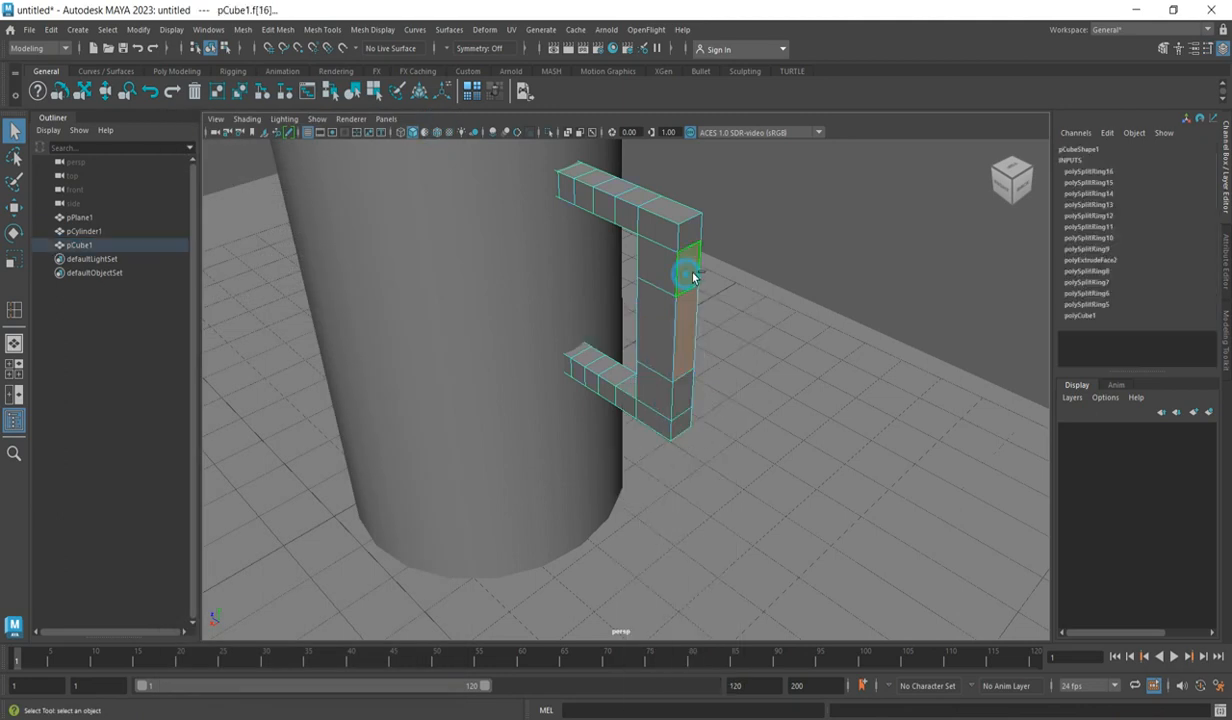
{"action": "left_click", "coordinate": [690, 240]}
{"action": "left_click", "coordinate": [684, 394], "text": "shift"}
{"action": "left_click", "coordinate": [686, 426], "text": "shift"}
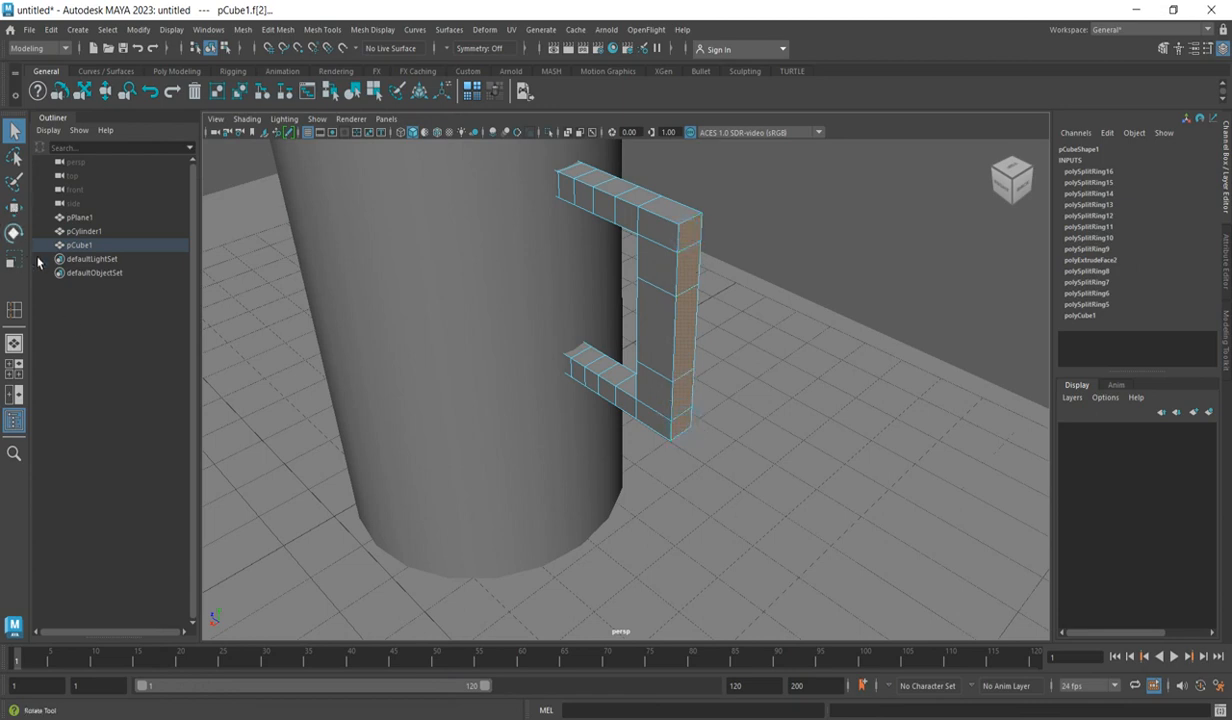
{"action": "left_click", "coordinate": [14, 207]}
{"action": "left_click_drag", "start_coordinate": [644, 319], "coordinate": [640, 318]}
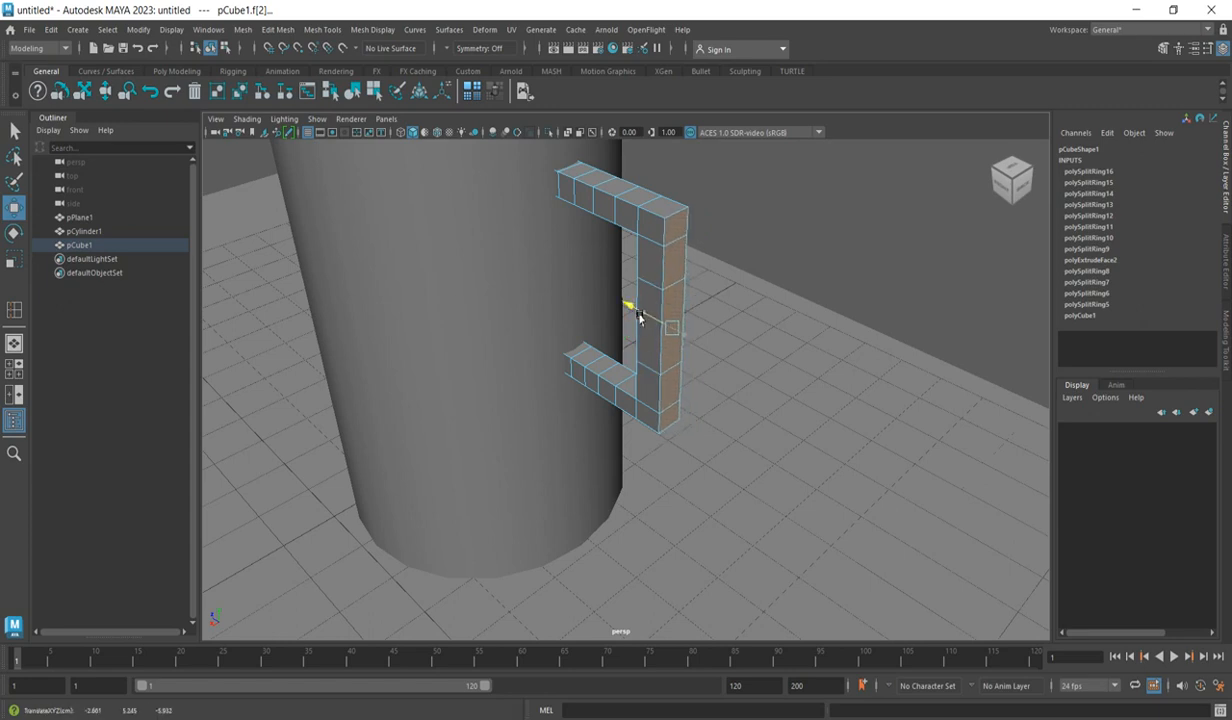
{"action": "left_click", "coordinate": [760, 206]}
Step: Move the handle's upper outer corner edge inward and down to round off that corner
{"action": "right_click", "coordinate": [677, 209]}
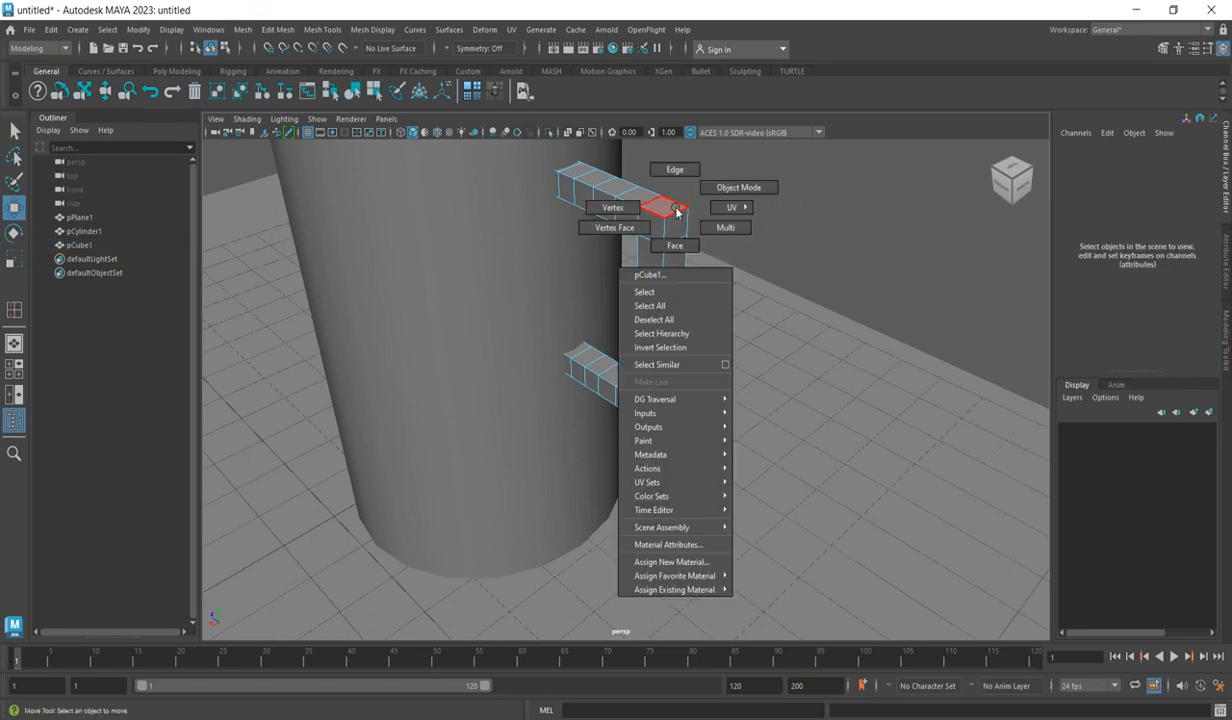
{"action": "left_click", "coordinate": [675, 169]}
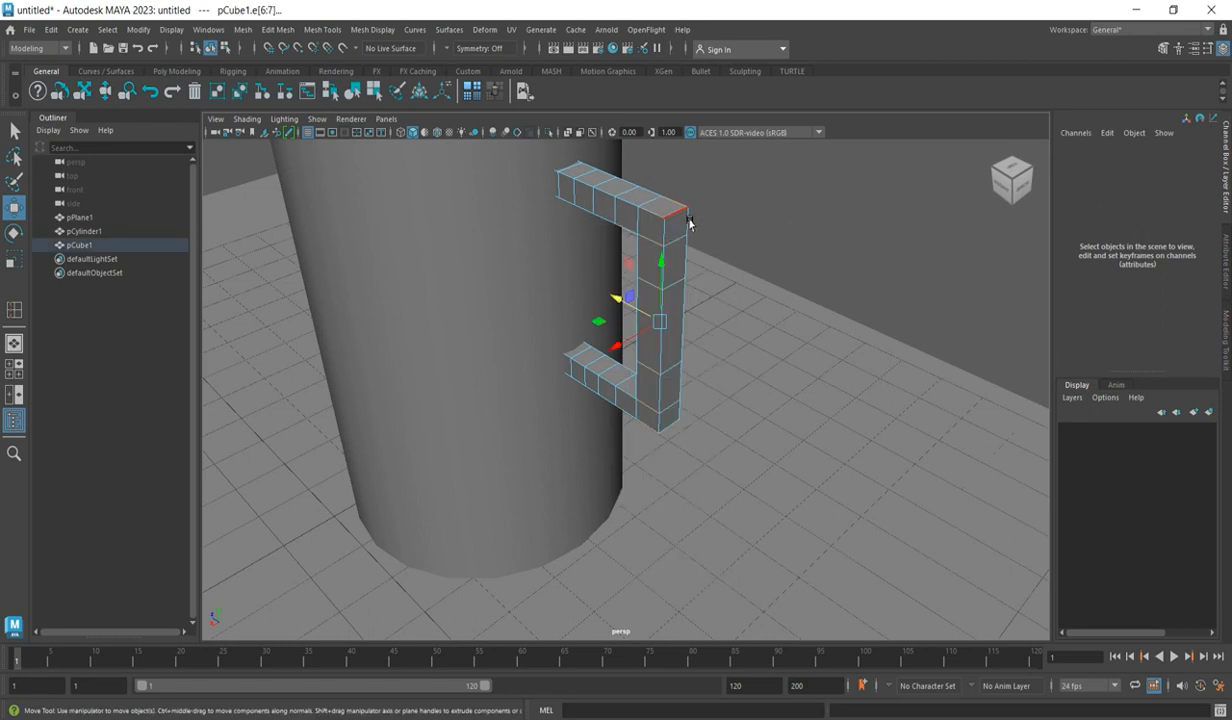
{"action": "left_click", "coordinate": [688, 221]}
{"action": "left_click", "coordinate": [639, 201]}
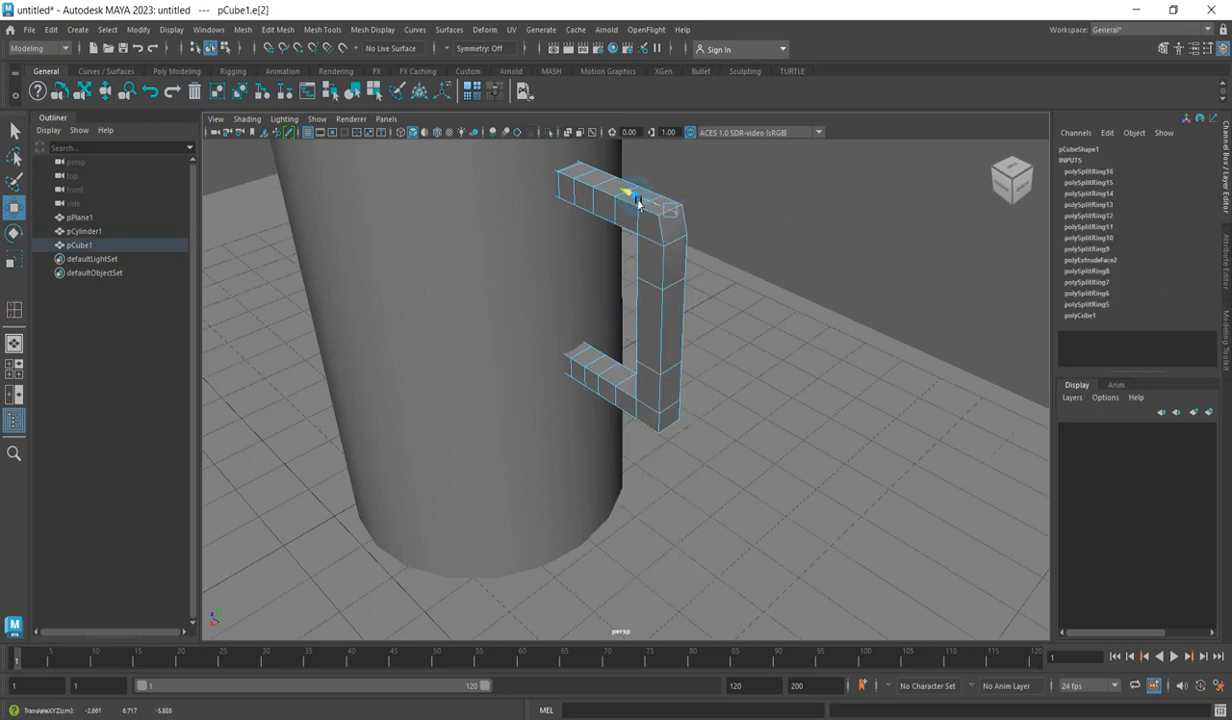
{"action": "left_click_drag", "start_coordinate": [636, 203], "coordinate": [634, 202]}
{"action": "left_click_drag", "start_coordinate": [676, 165], "coordinate": [676, 174]}
Step: Move the handle's lower outer corner edge inward and up to about Y 3.884, Z -5.719
{"action": "left_click", "coordinate": [673, 427]}
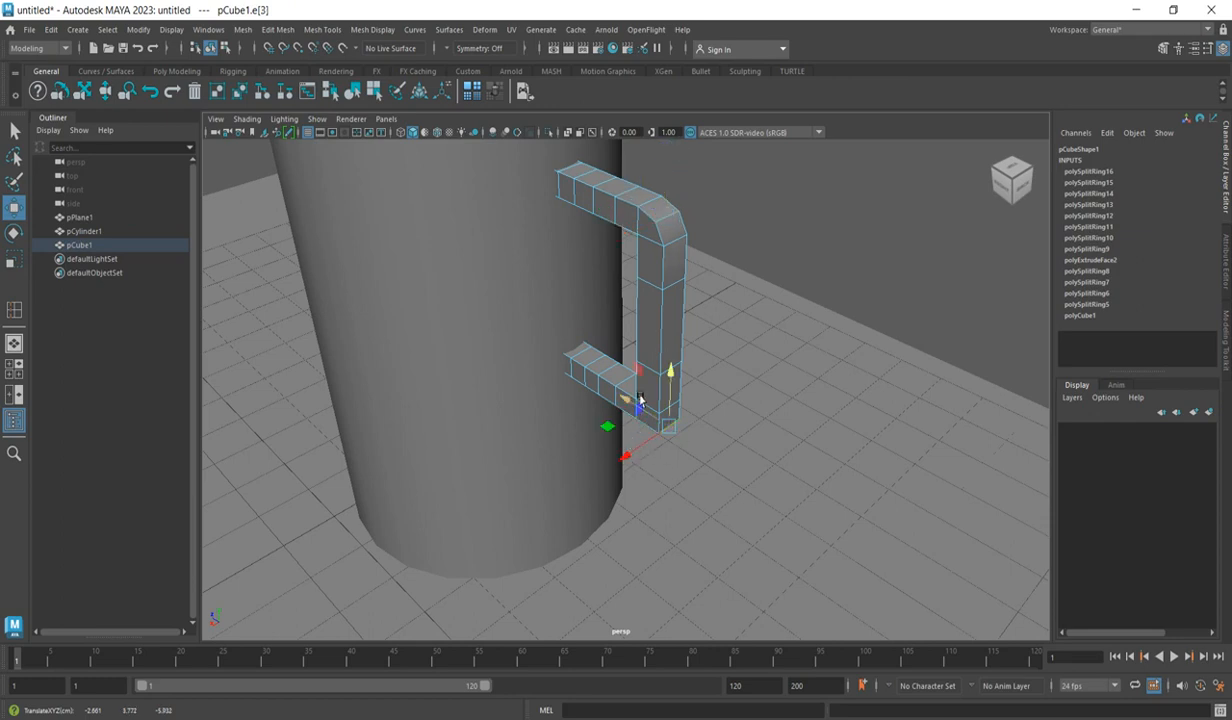
{"action": "left_click_drag", "start_coordinate": [626, 401], "coordinate": [668, 362]}
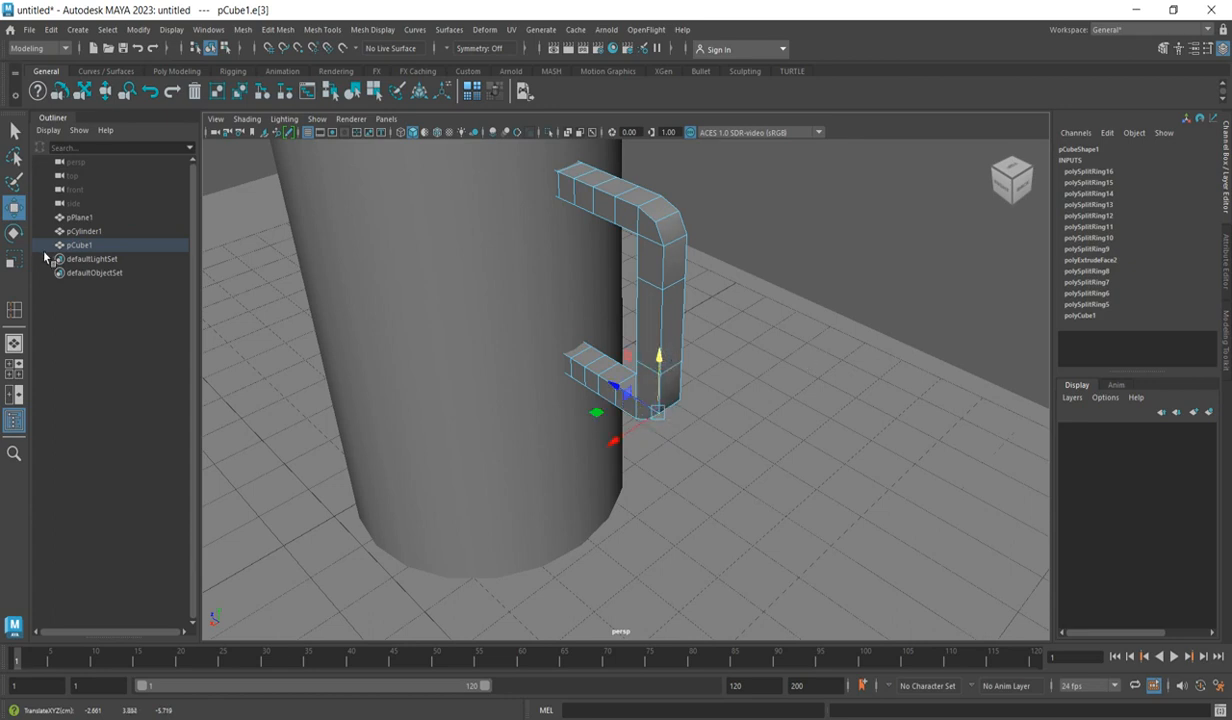
{"action": "left_click", "coordinate": [14, 131]}
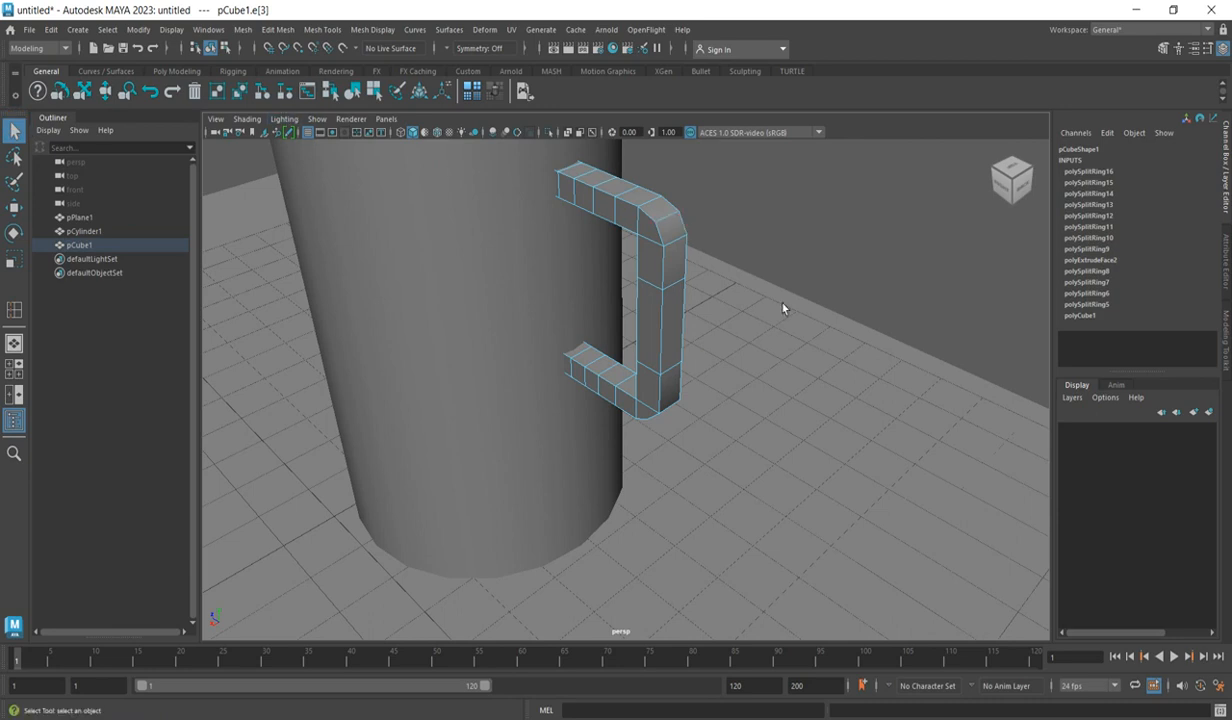
Step: Insert eight edge loops running along the handle's full length, through its arms, corners and upright
{"action": "left_click", "coordinate": [321, 30]}
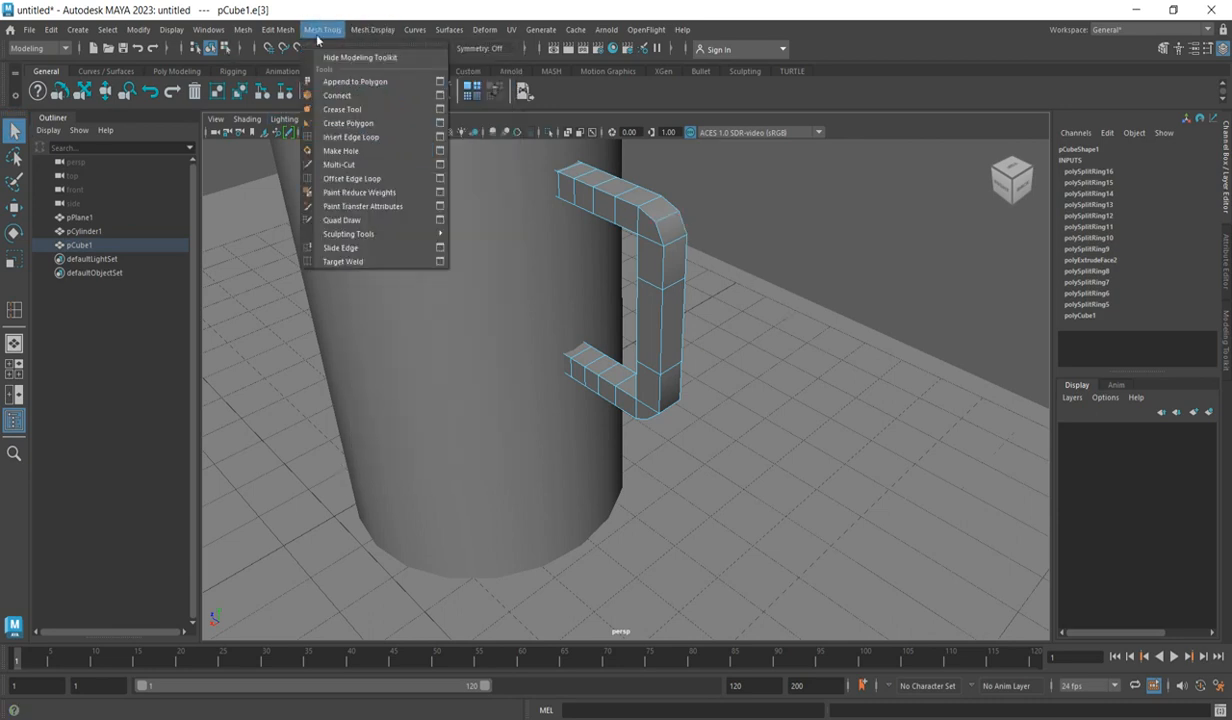
{"action": "left_click", "coordinate": [351, 137]}
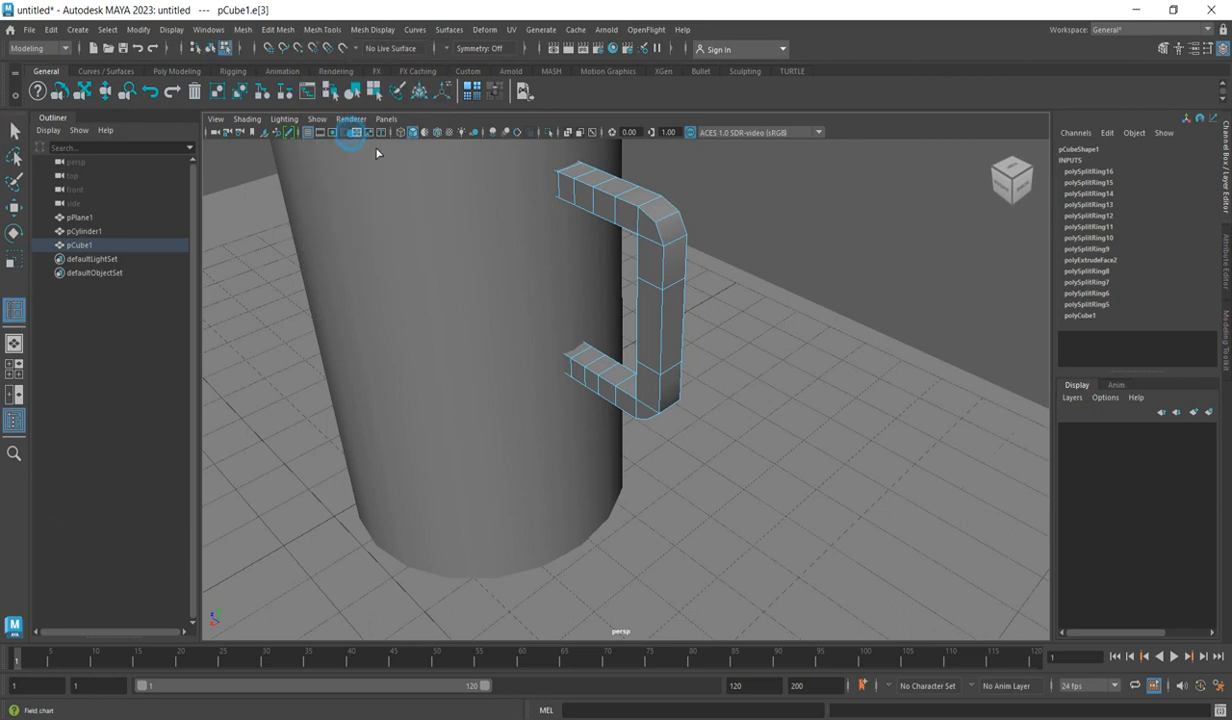
{"action": "left_click", "coordinate": [665, 231]}
{"action": "left_click_drag", "start_coordinate": [677, 224], "coordinate": [680, 225]}
{"action": "left_click_drag", "start_coordinate": [583, 207], "coordinate": [601, 208]}
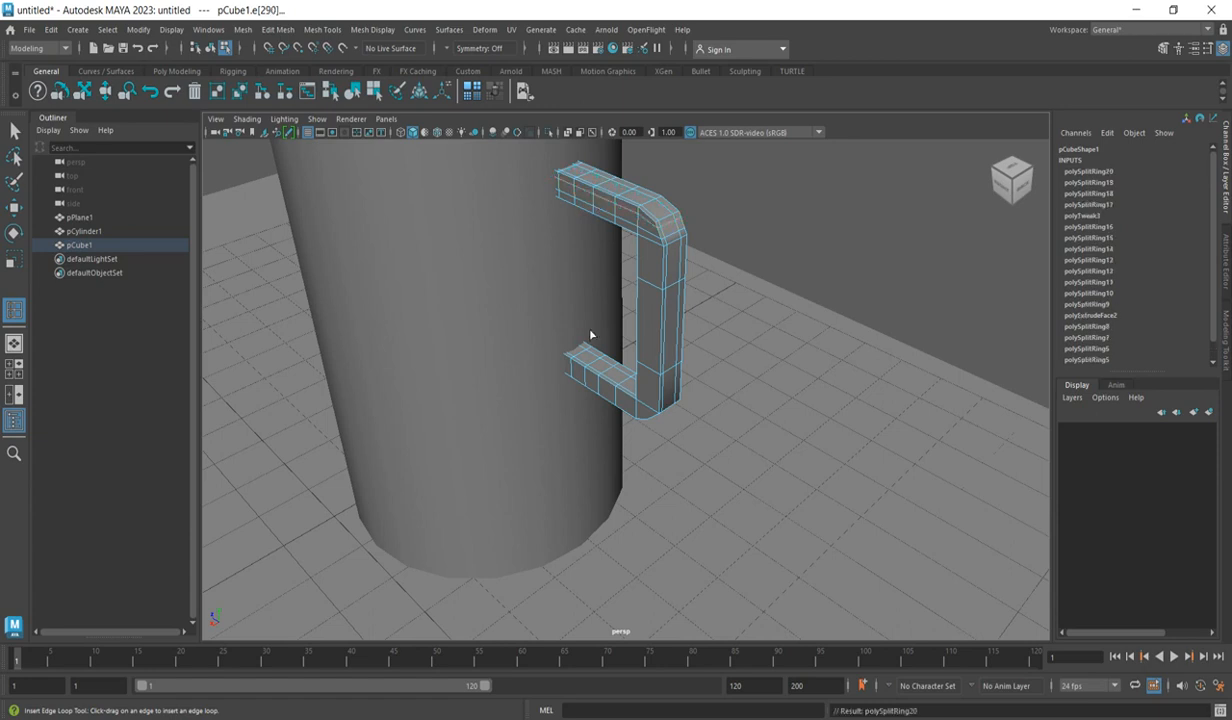
{"action": "left_click_drag", "start_coordinate": [594, 386], "coordinate": [622, 403]}
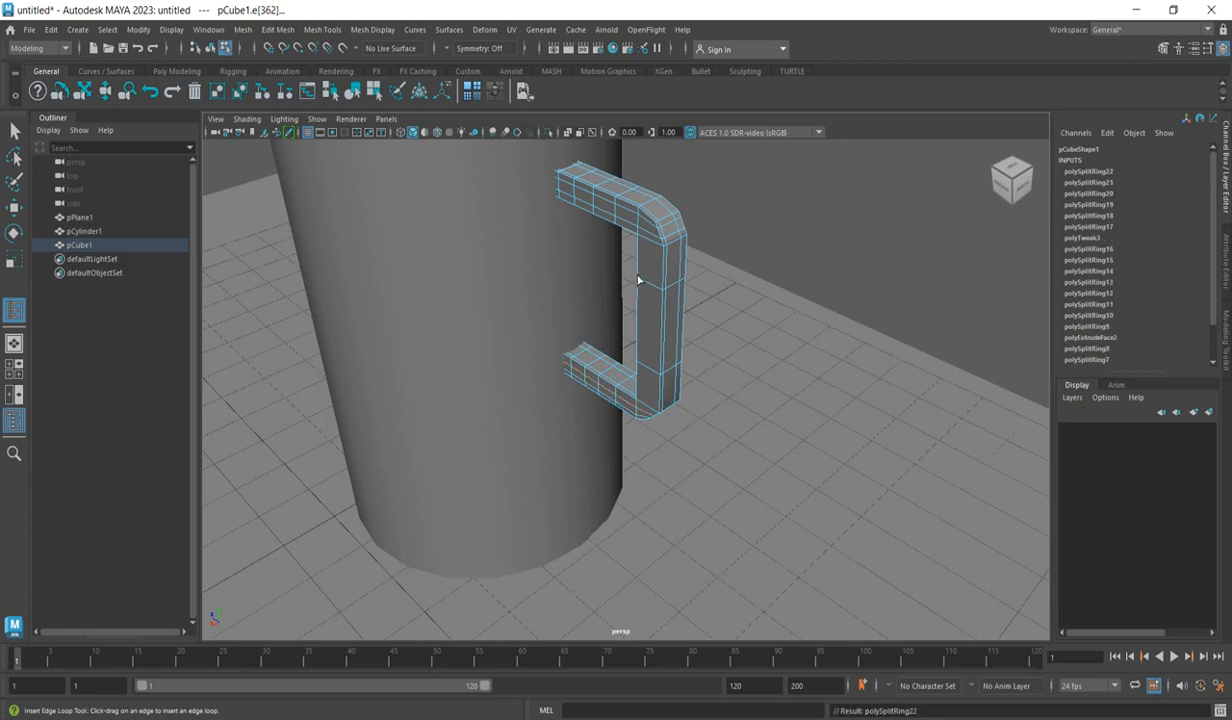
{"action": "left_click_drag", "start_coordinate": [651, 296], "coordinate": [649, 292]}
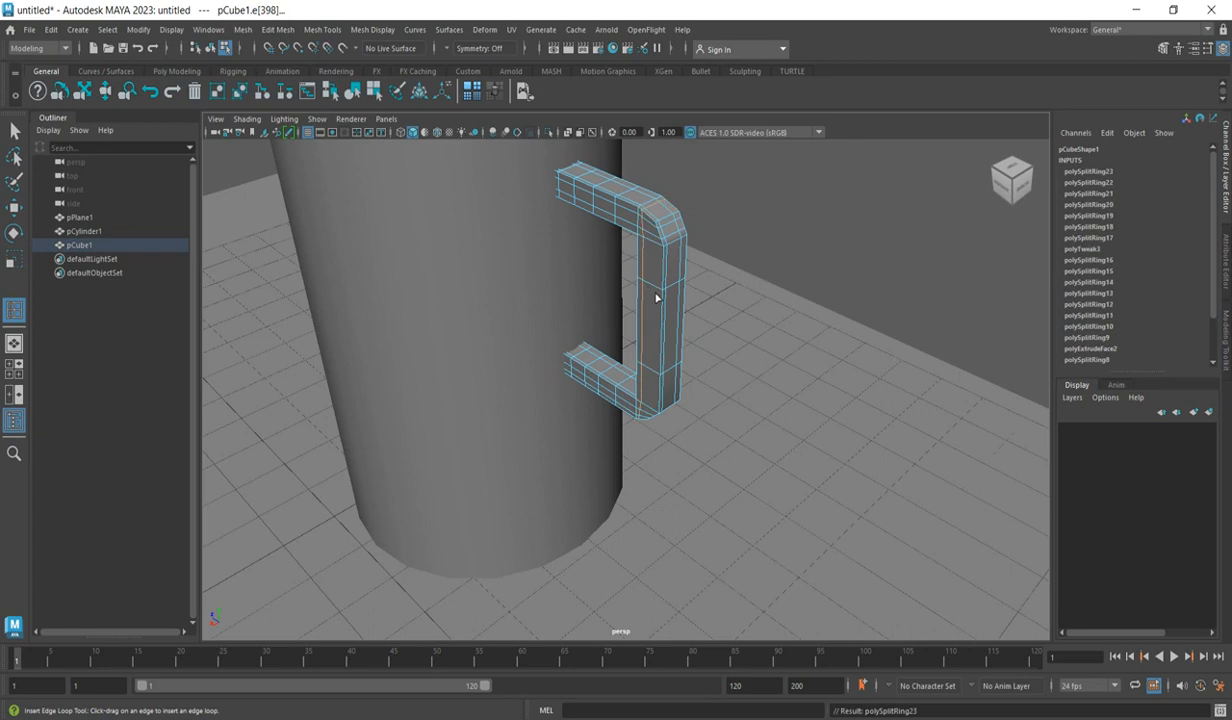
{"action": "left_click_drag", "start_coordinate": [656, 294], "coordinate": [664, 308]}
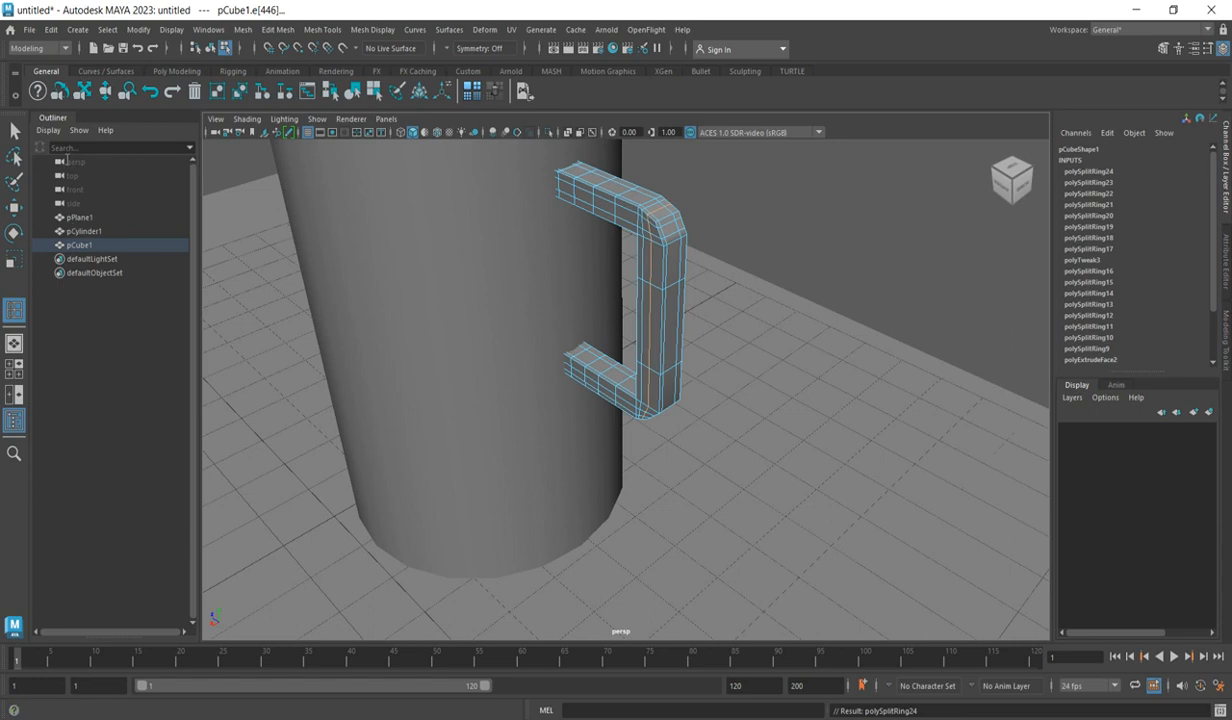
Step: Turn on smooth mesh preview for the handle and select it as a whole object
{"action": "key", "text": "3"}
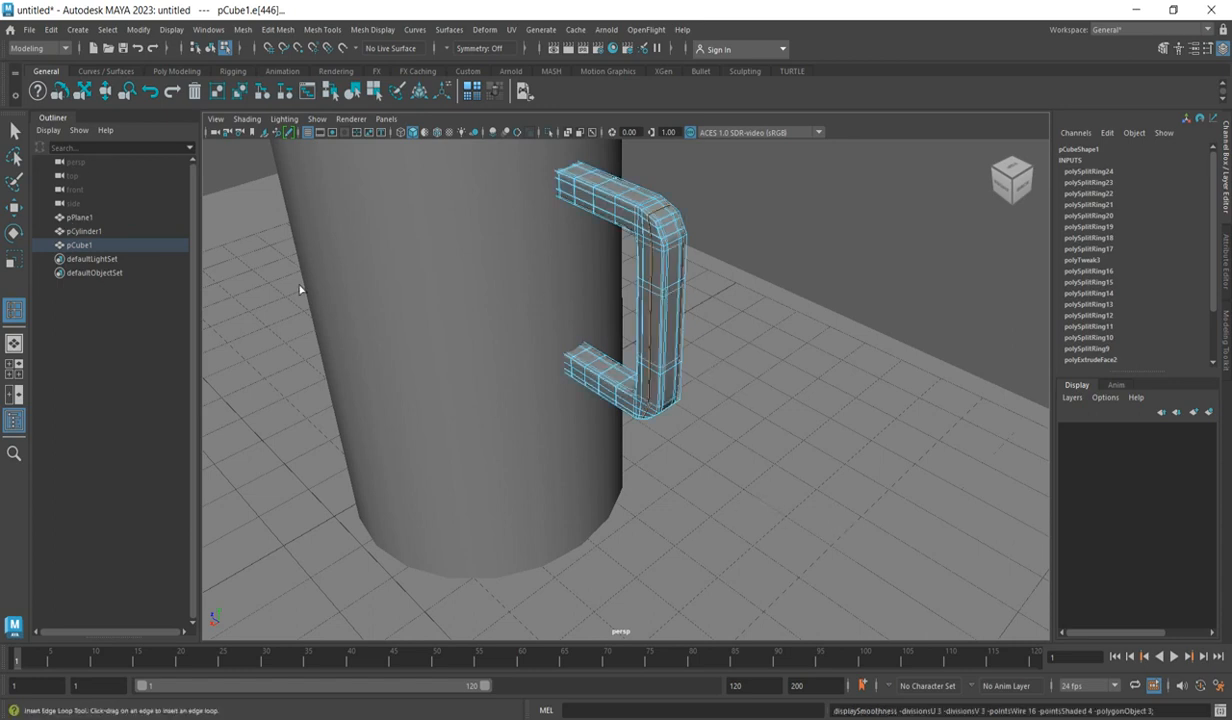
{"action": "left_click", "coordinate": [15, 130]}
{"action": "right_click", "coordinate": [613, 208]}
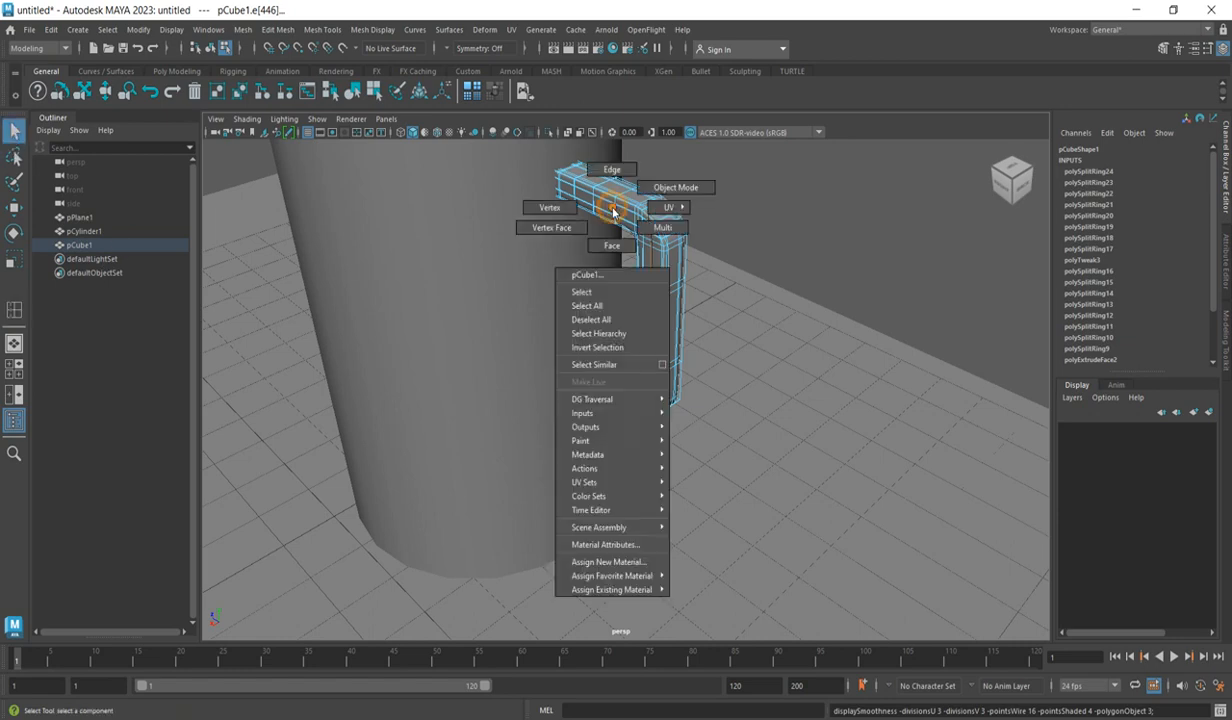
{"action": "left_click", "coordinate": [676, 188]}
{"action": "left_click", "coordinate": [721, 254]}
{"action": "left_click", "coordinate": [675, 265]}
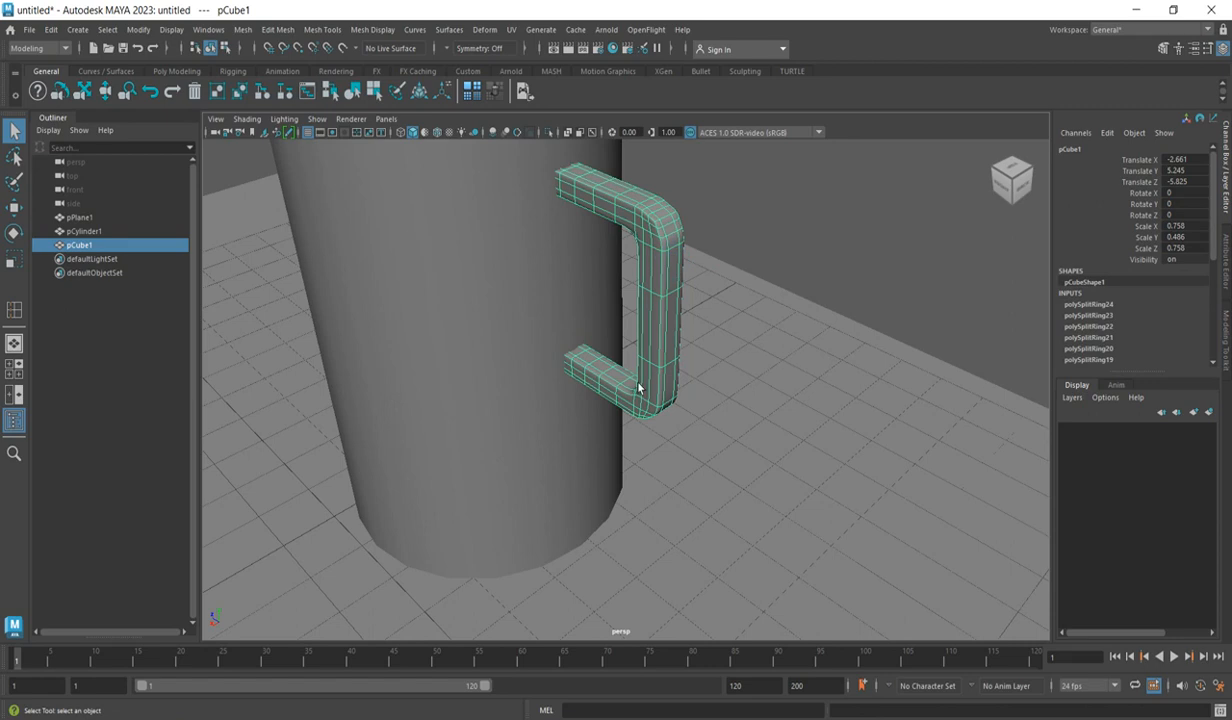
Step: Smooth the mug body's mesh with the Maya Catmull-Clark subdivision type chosen and divisions added linearly
{"action": "left_click", "coordinate": [541, 320]}
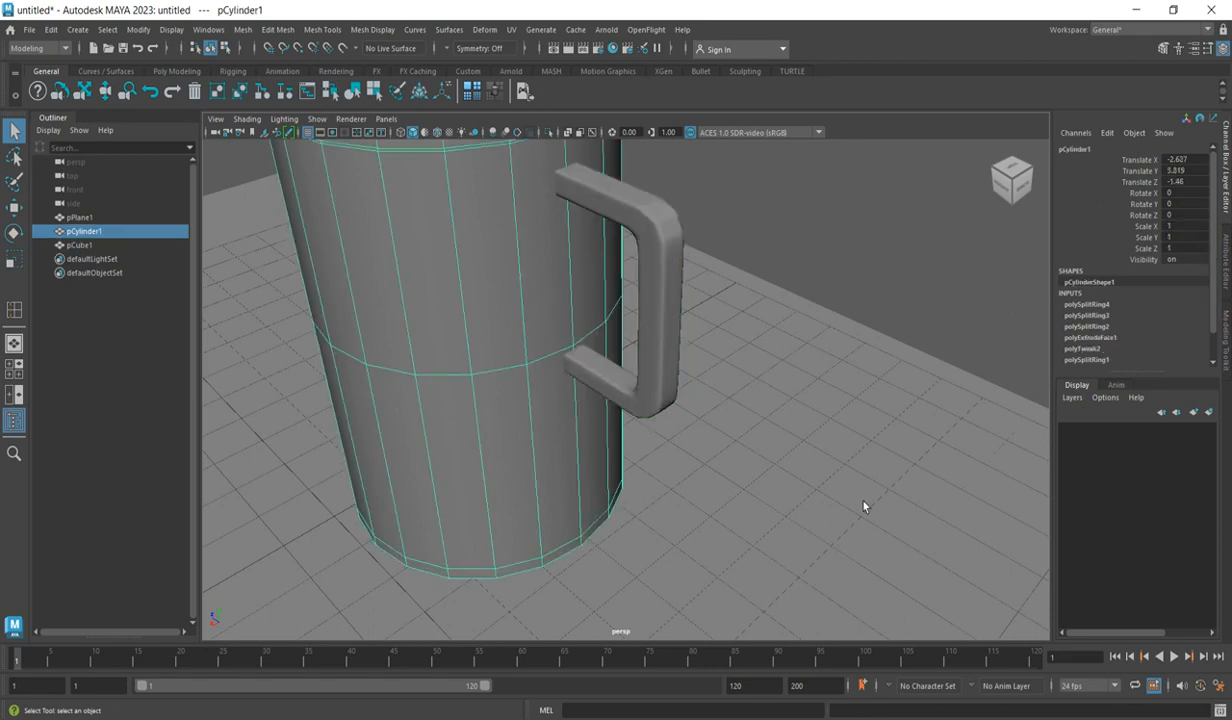
{"action": "key", "text": "f"}
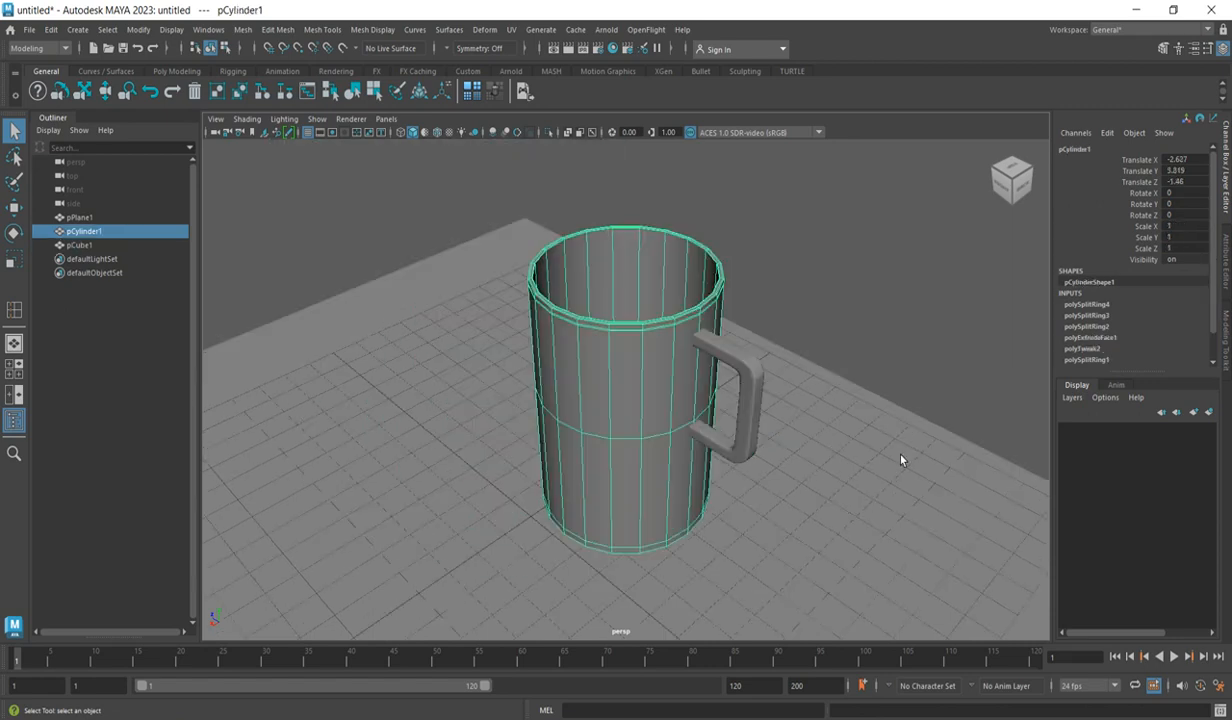
{"action": "left_click", "coordinate": [760, 410]}
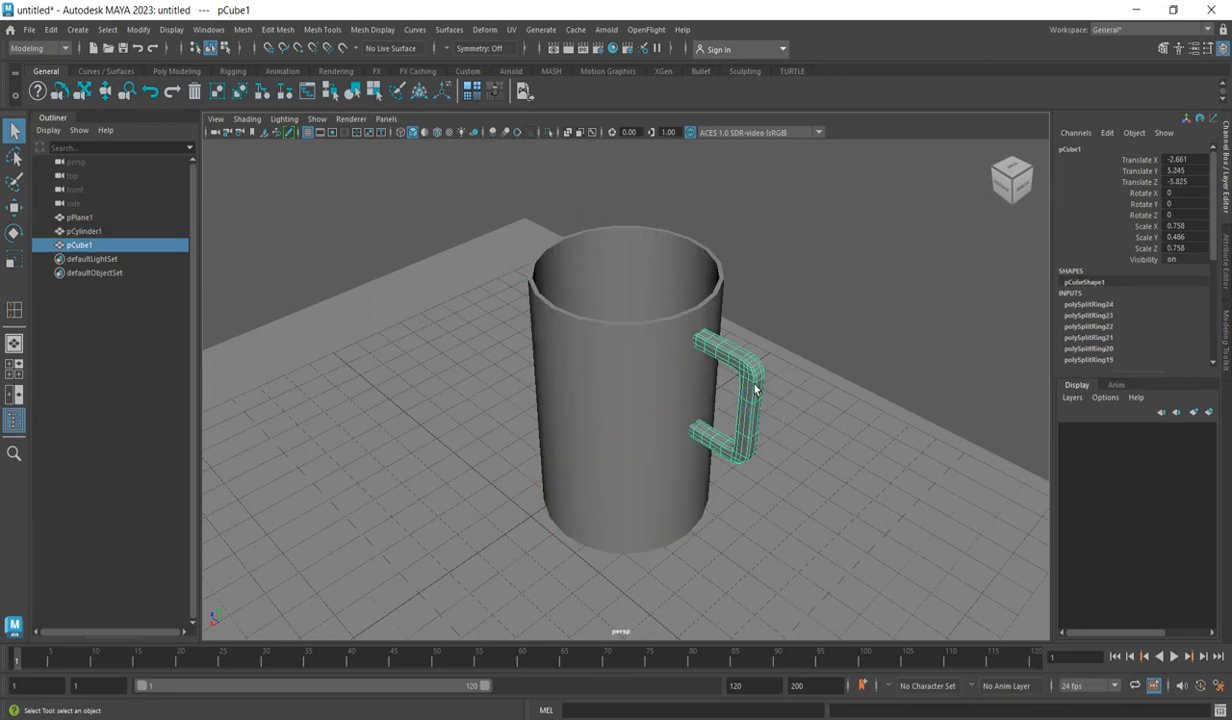
{"action": "left_click", "coordinate": [663, 354]}
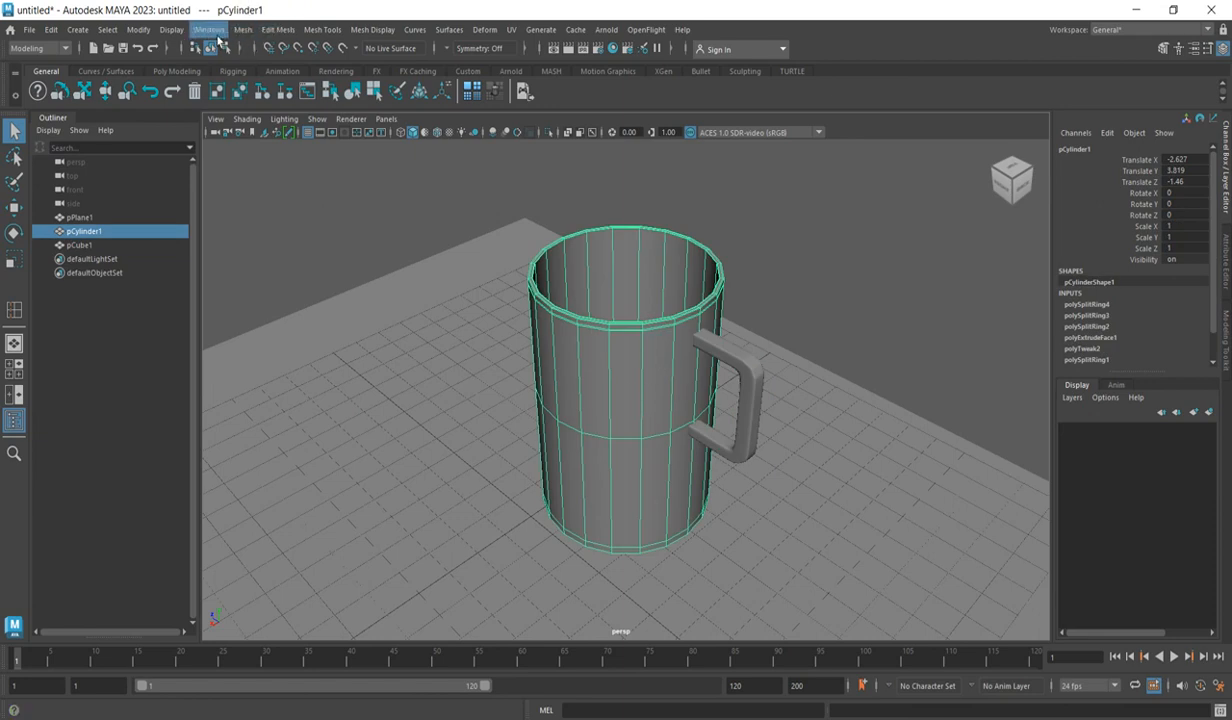
{"action": "left_click", "coordinate": [239, 34]}
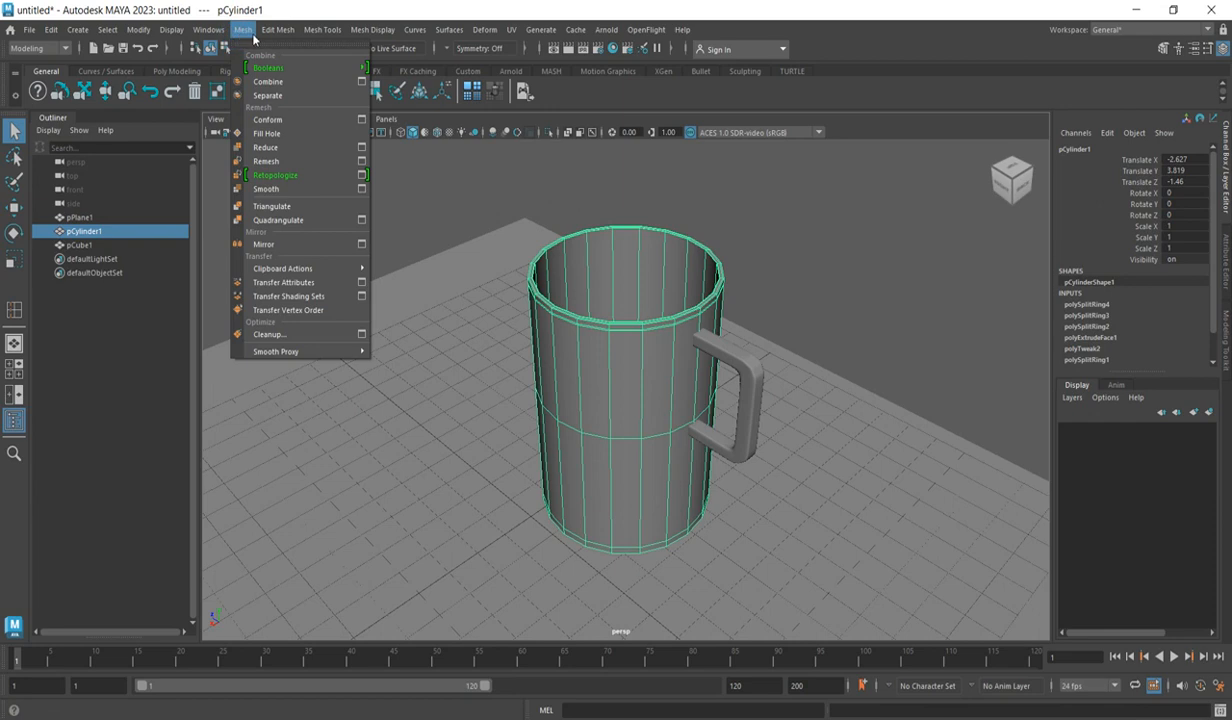
{"action": "left_click", "coordinate": [362, 189]}
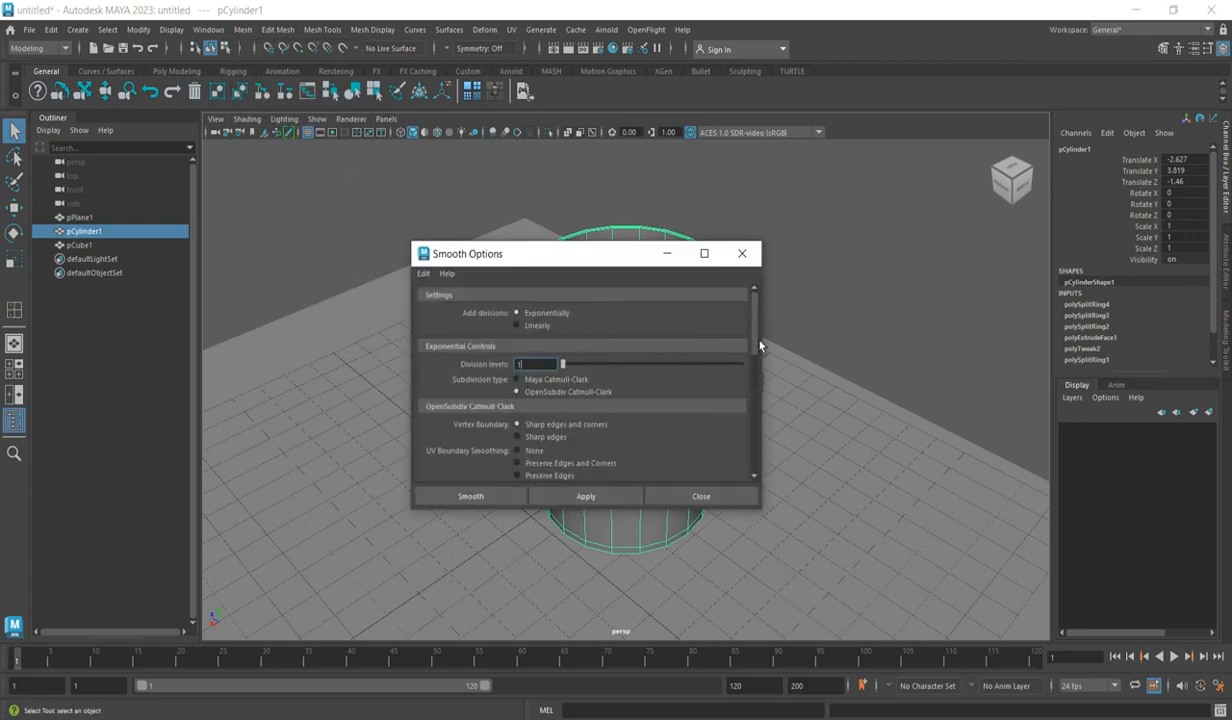
{"action": "mouse_move", "coordinate": [757, 338]}
{"action": "left_mouse_down"}
{"action": "mouse_move", "coordinate": [758, 440]}
{"action": "mouse_move", "coordinate": [777, 328]}
{"action": "left_mouse_up"}
{"action": "left_click", "coordinate": [523, 384]}
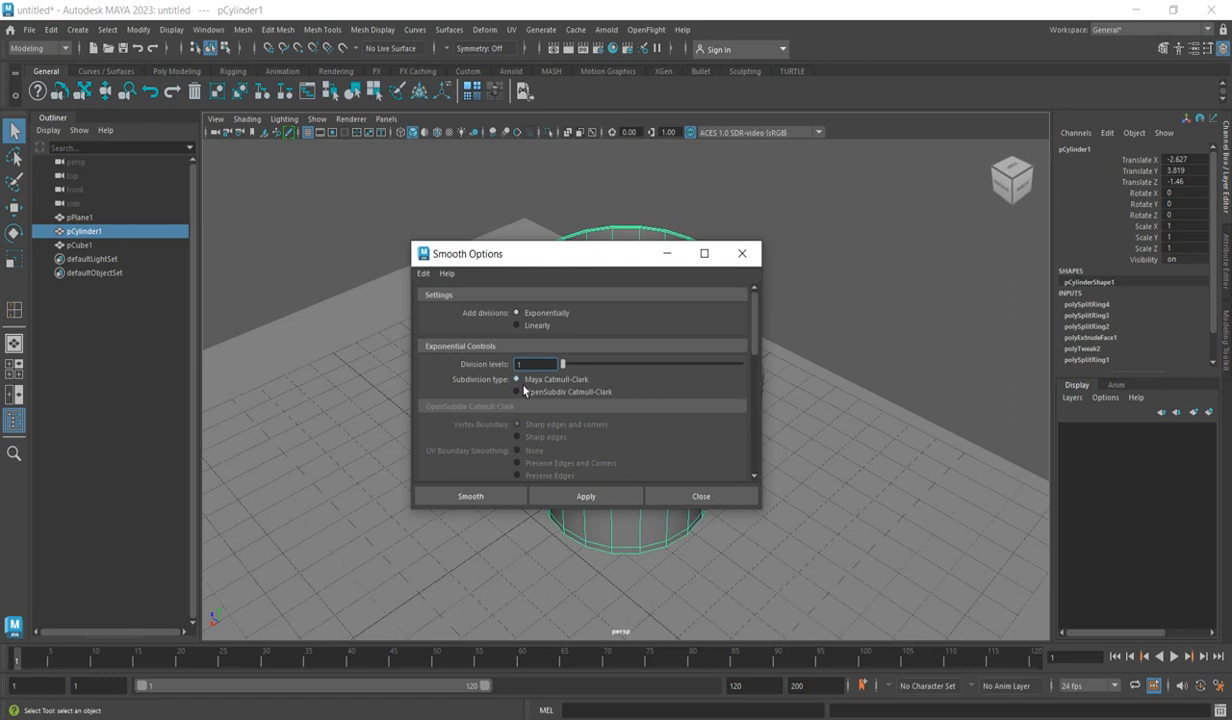
{"action": "left_click", "coordinate": [526, 338]}
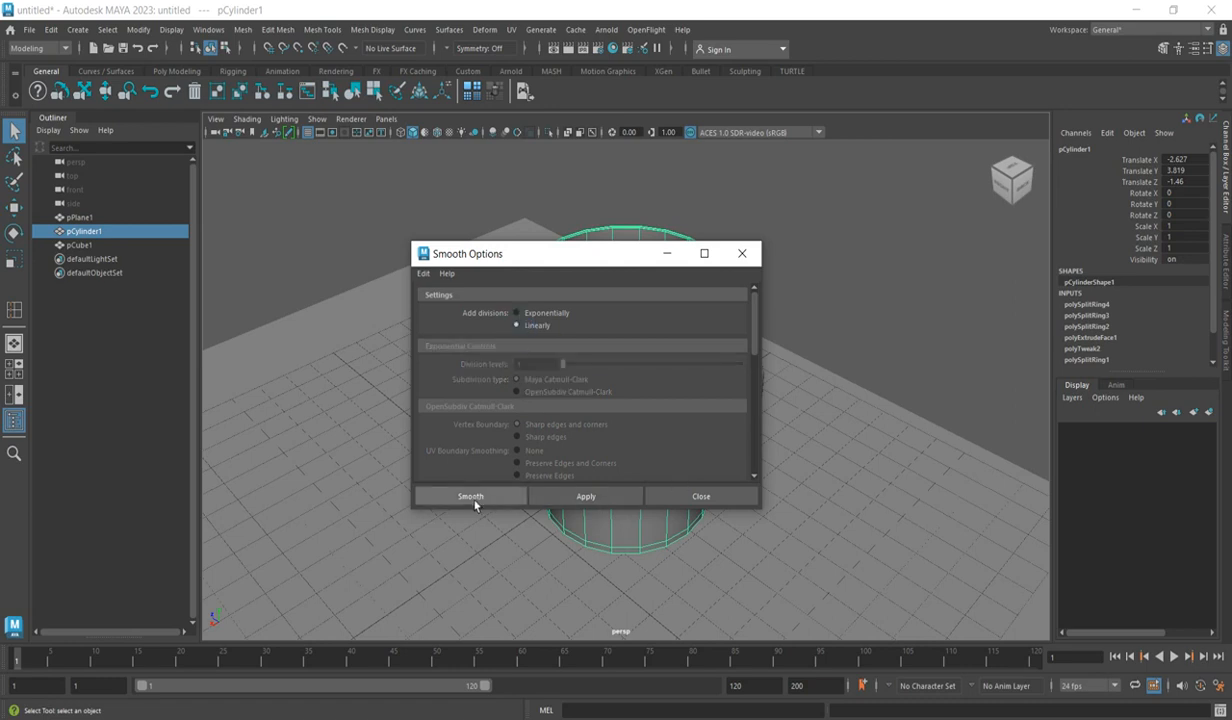
{"action": "left_click_drag", "start_coordinate": [605, 261], "coordinate": [708, 354]}
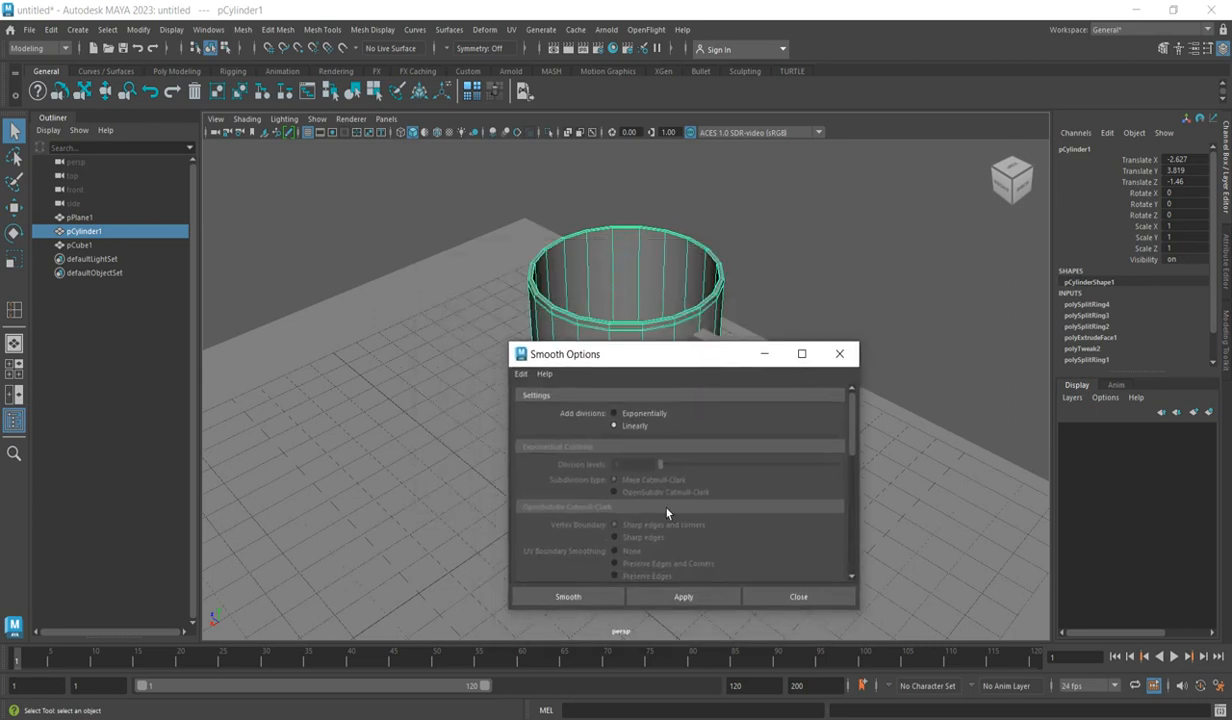
{"action": "left_click", "coordinate": [597, 598]}
{"action": "left_click", "coordinate": [797, 319]}
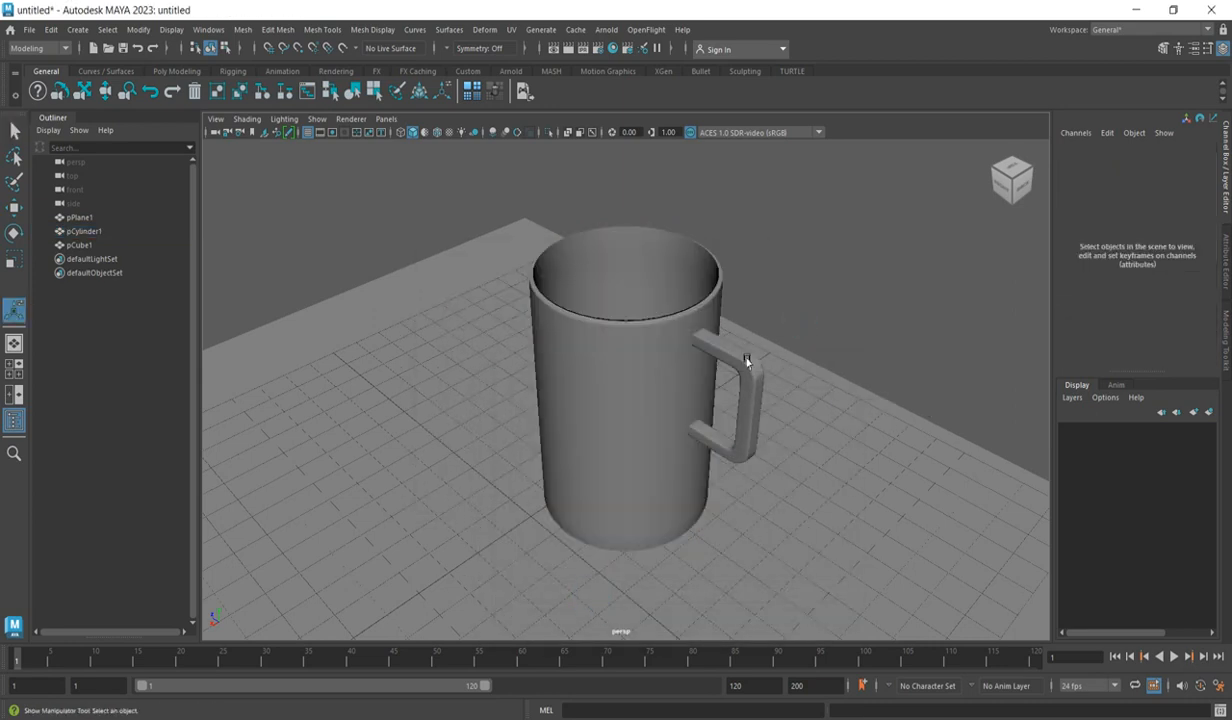
Step: Smooth the handle's mesh with divisions added linearly and close the smoothing options
{"action": "left_click", "coordinate": [638, 316]}
{"action": "left_click", "coordinate": [726, 380]}
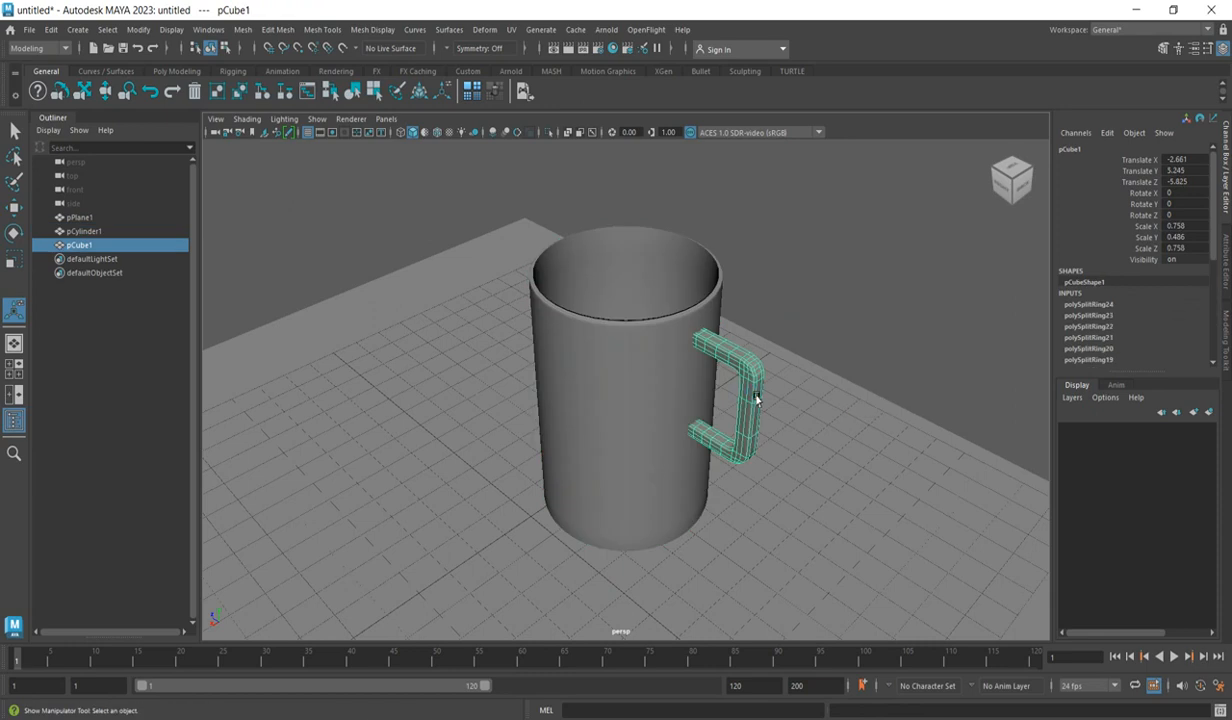
{"action": "left_click", "coordinate": [277, 29]}
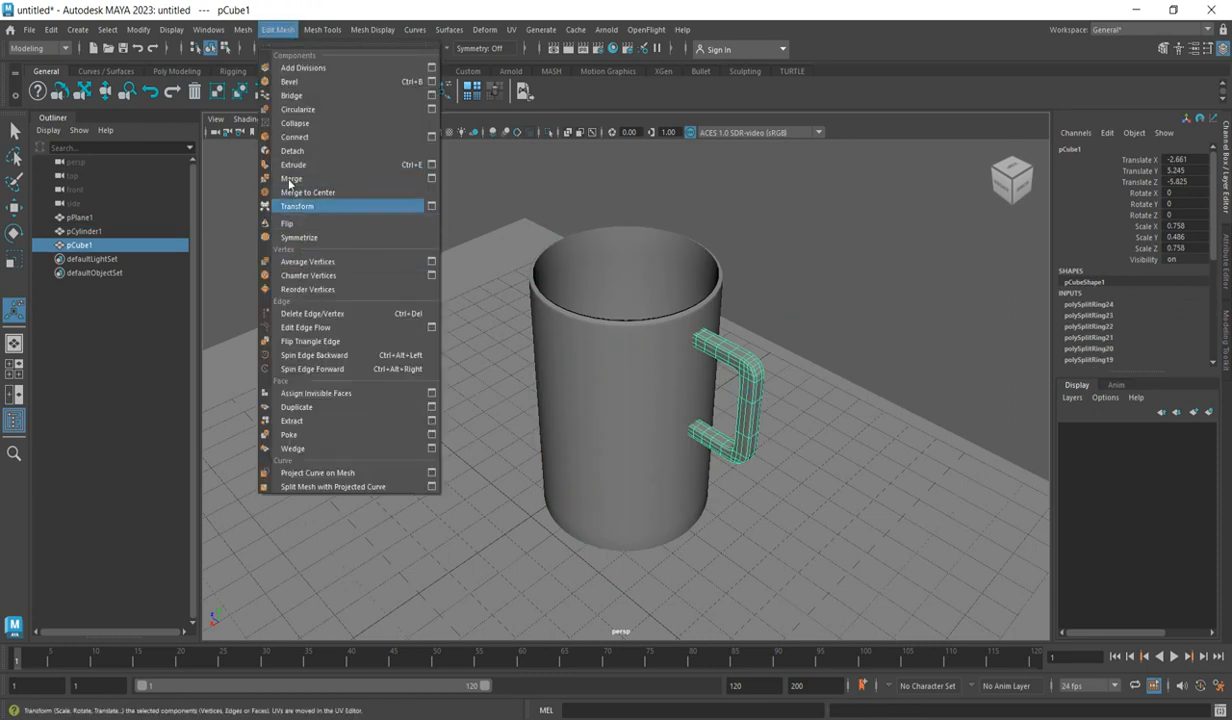
{"action": "mouse_move", "coordinate": [243, 29]}
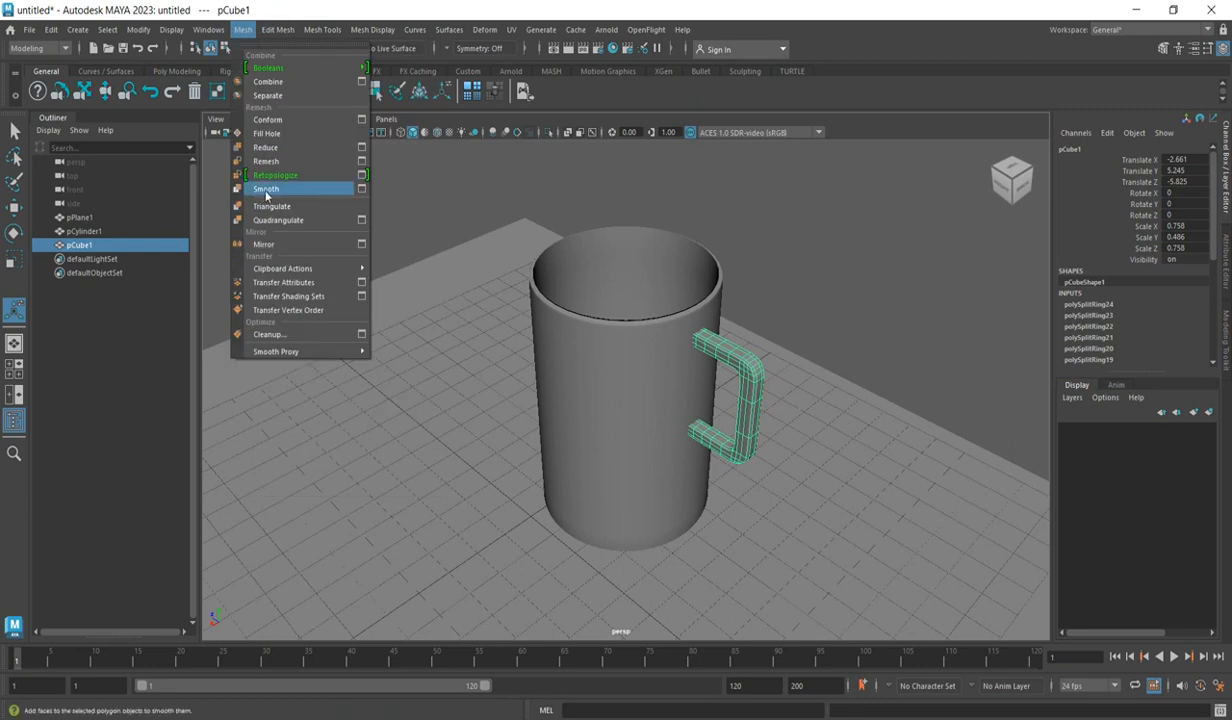
{"action": "left_click", "coordinate": [361, 189]}
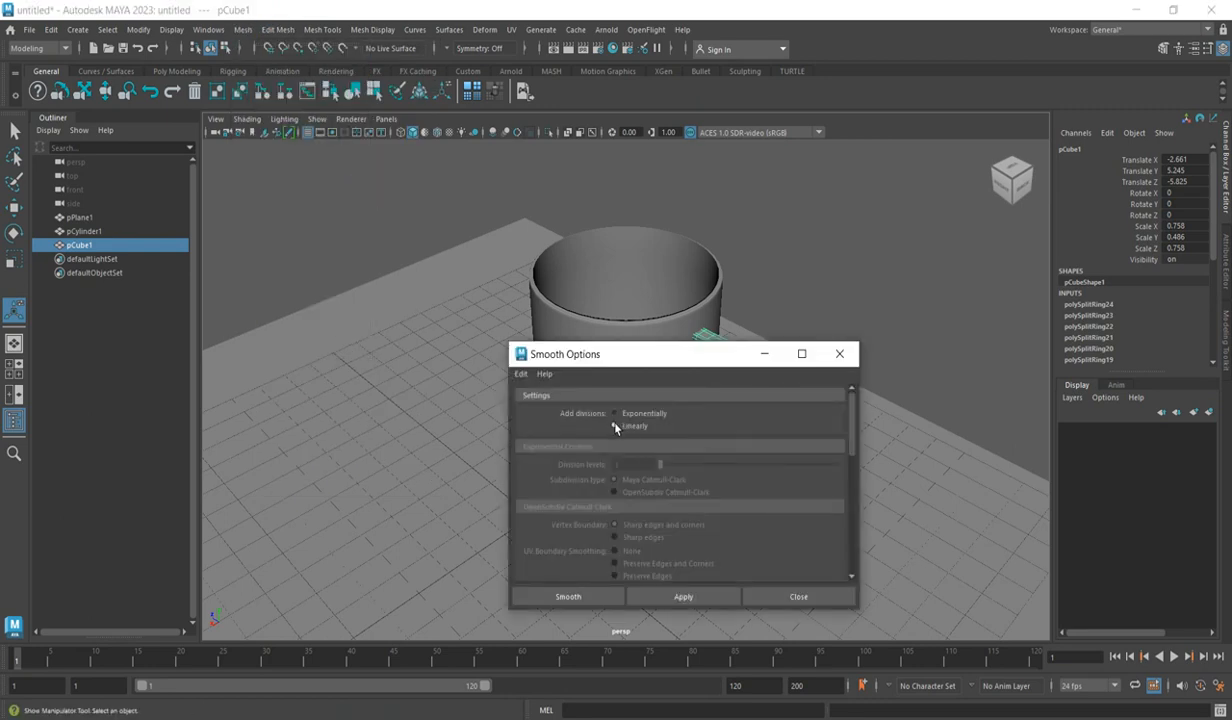
{"action": "left_click", "coordinate": [685, 597]}
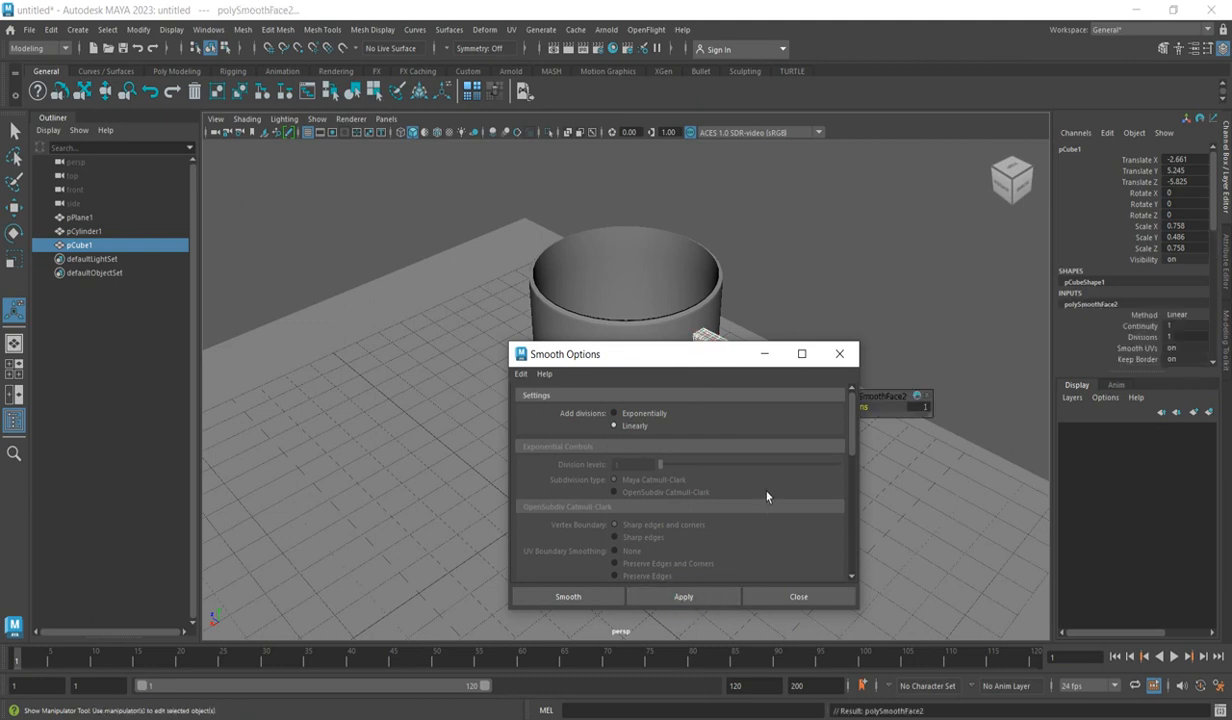
{"action": "left_click", "coordinate": [840, 353]}
{"action": "left_click", "coordinate": [780, 474]}
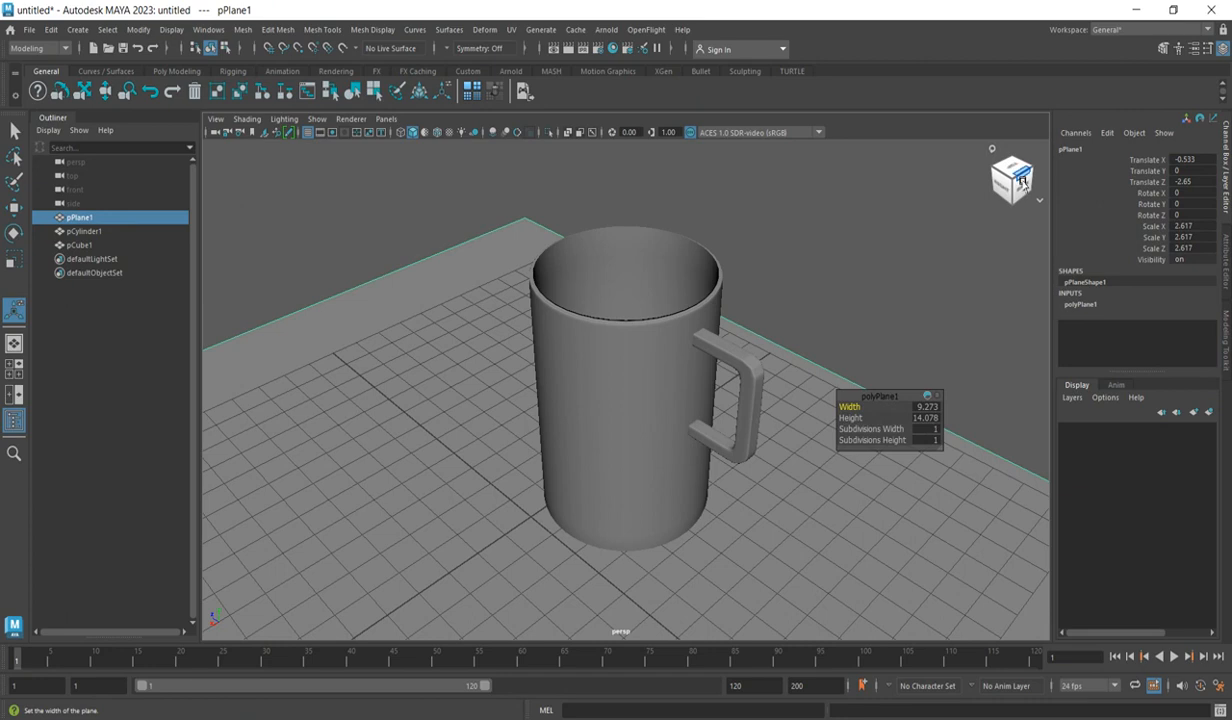
Step: Parent the handle to the mug body so both move as one object
{"action": "left_click_drag", "start_coordinate": [1020, 187], "coordinate": [1078, 193]}
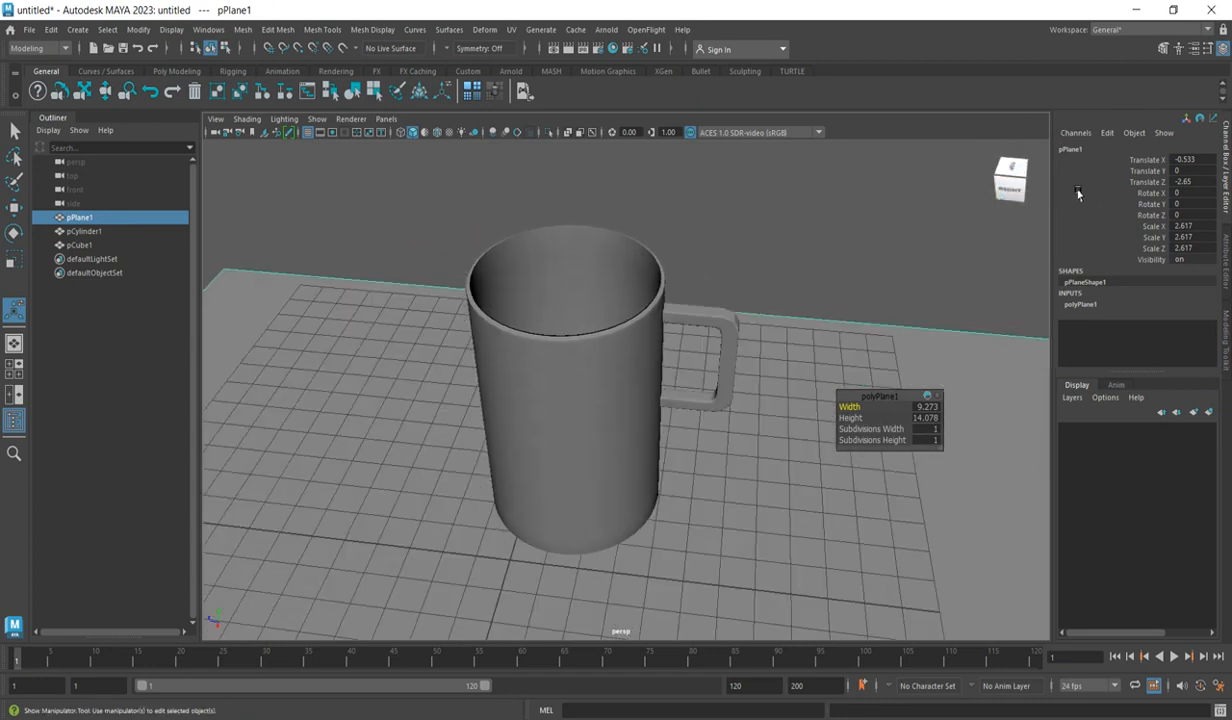
{"action": "left_click", "coordinate": [729, 327]}
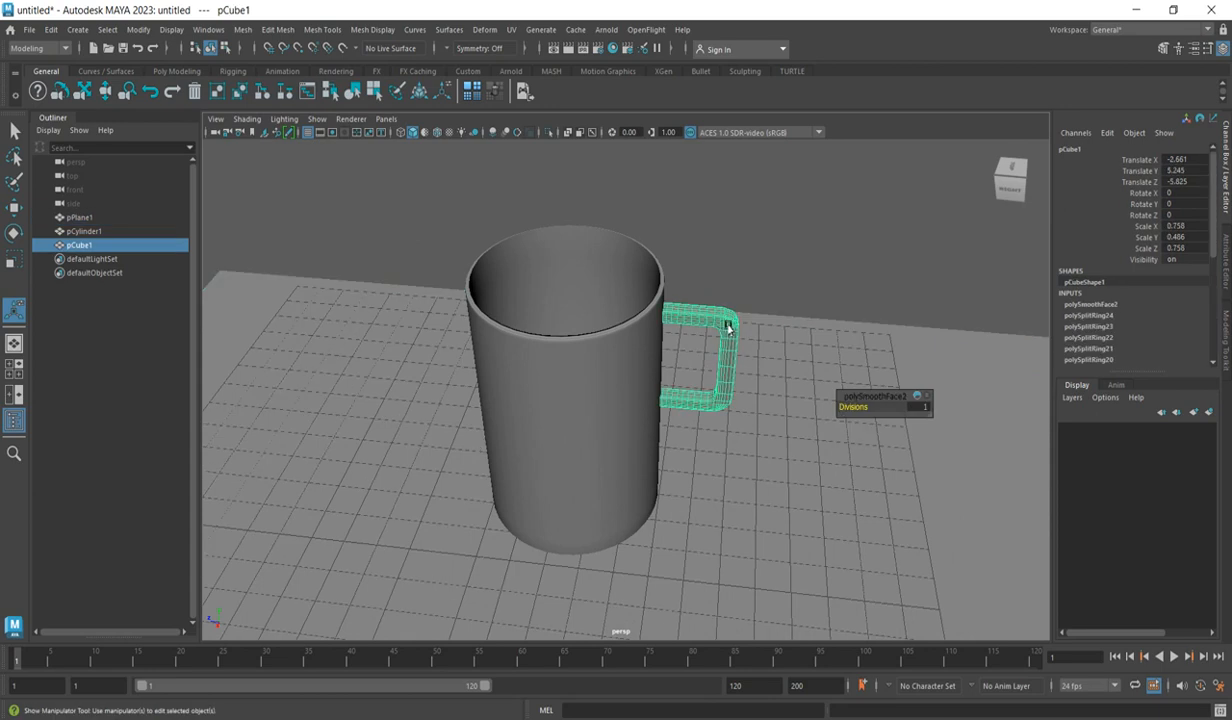
{"action": "left_click", "coordinate": [628, 331], "text": "shift"}
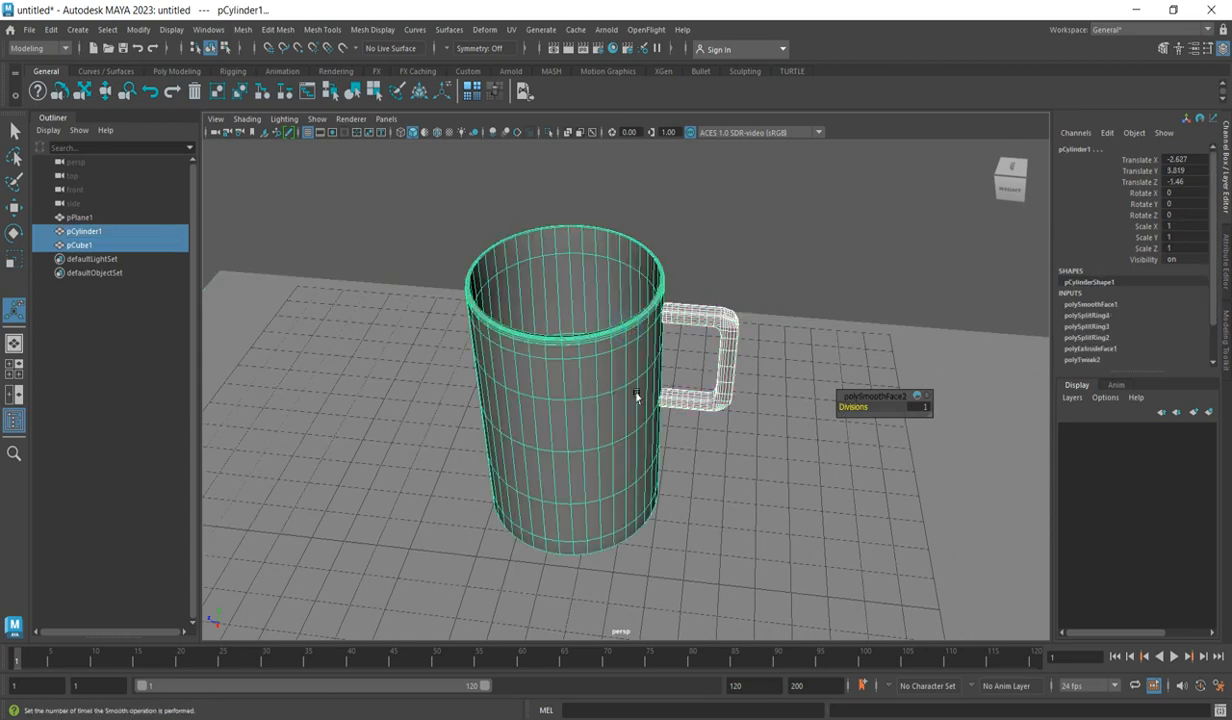
{"action": "key", "text": "p"}
{"action": "left_click", "coordinate": [836, 305]}
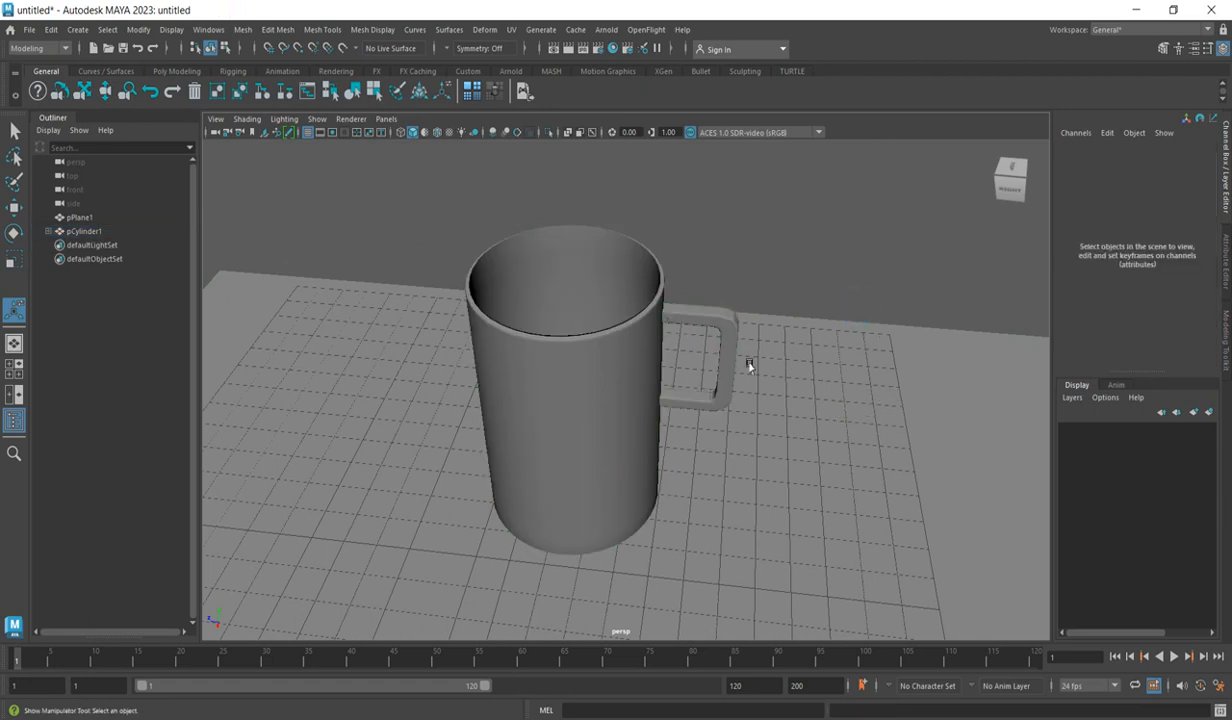
Step: Move the mug with its handle across the ground plane to about X -0.859, Z -0.778
{"action": "left_click", "coordinate": [603, 356]}
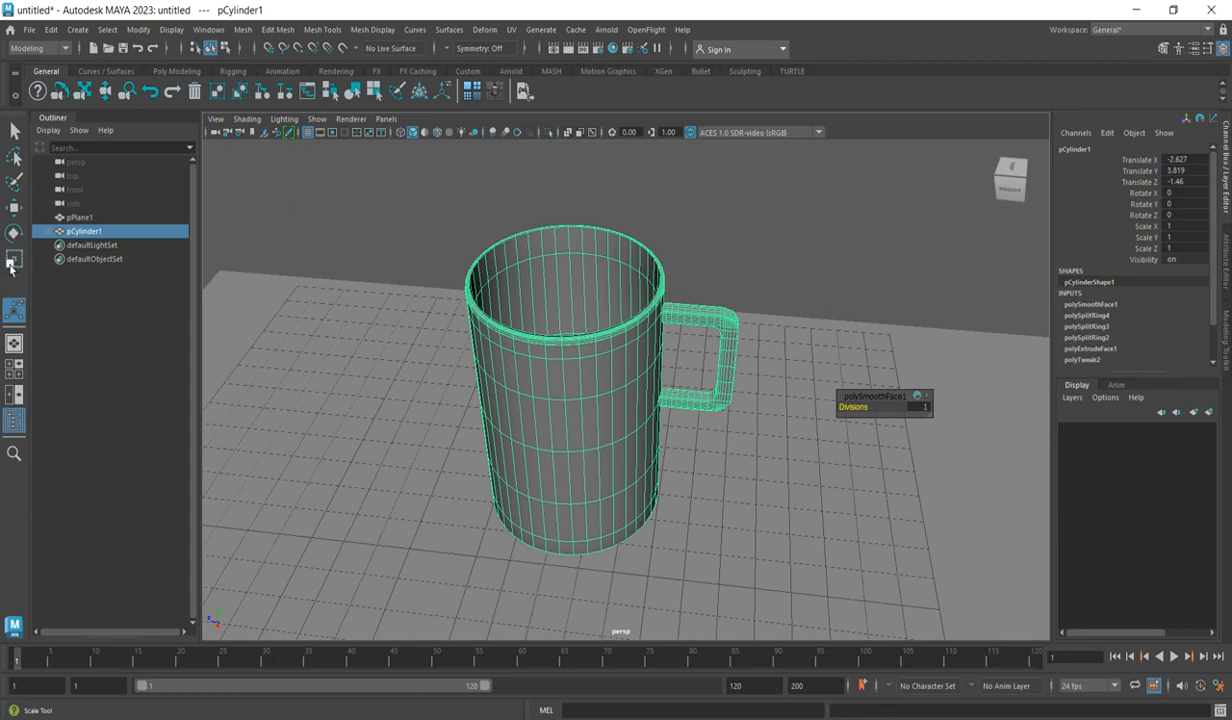
{"action": "left_click", "coordinate": [16, 209]}
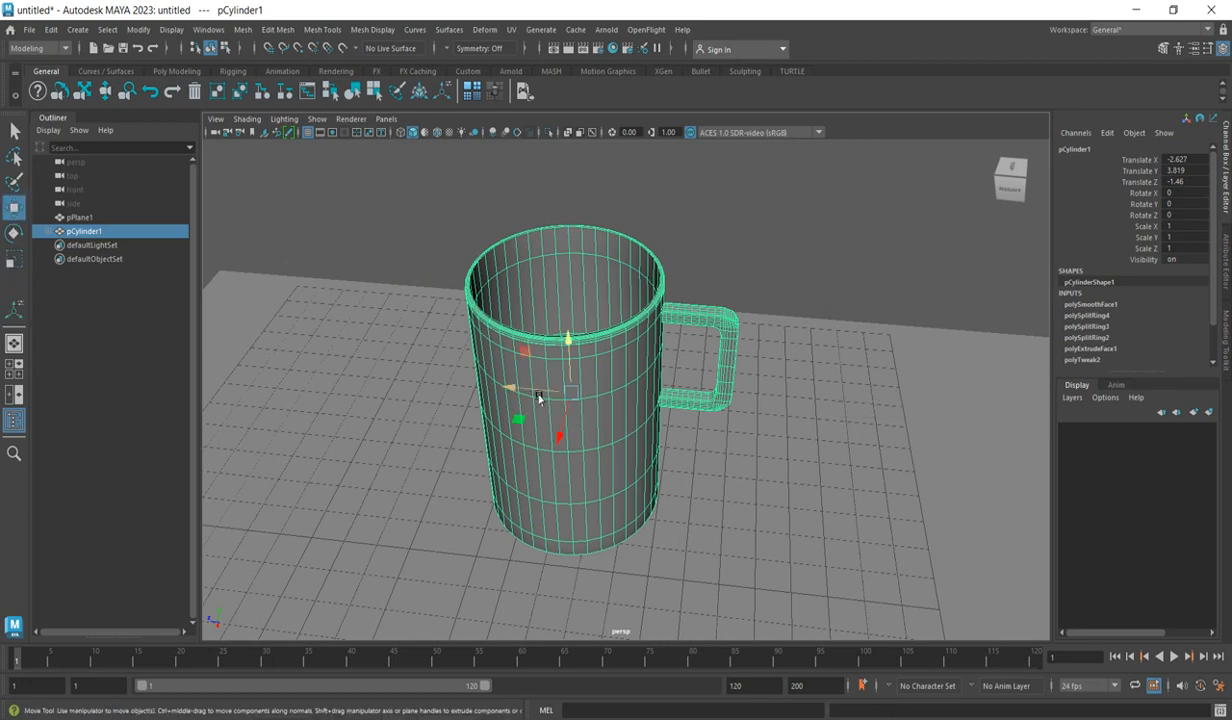
{"action": "left_click_drag", "start_coordinate": [514, 393], "coordinate": [516, 464]}
{"action": "left_click", "coordinate": [776, 340]}
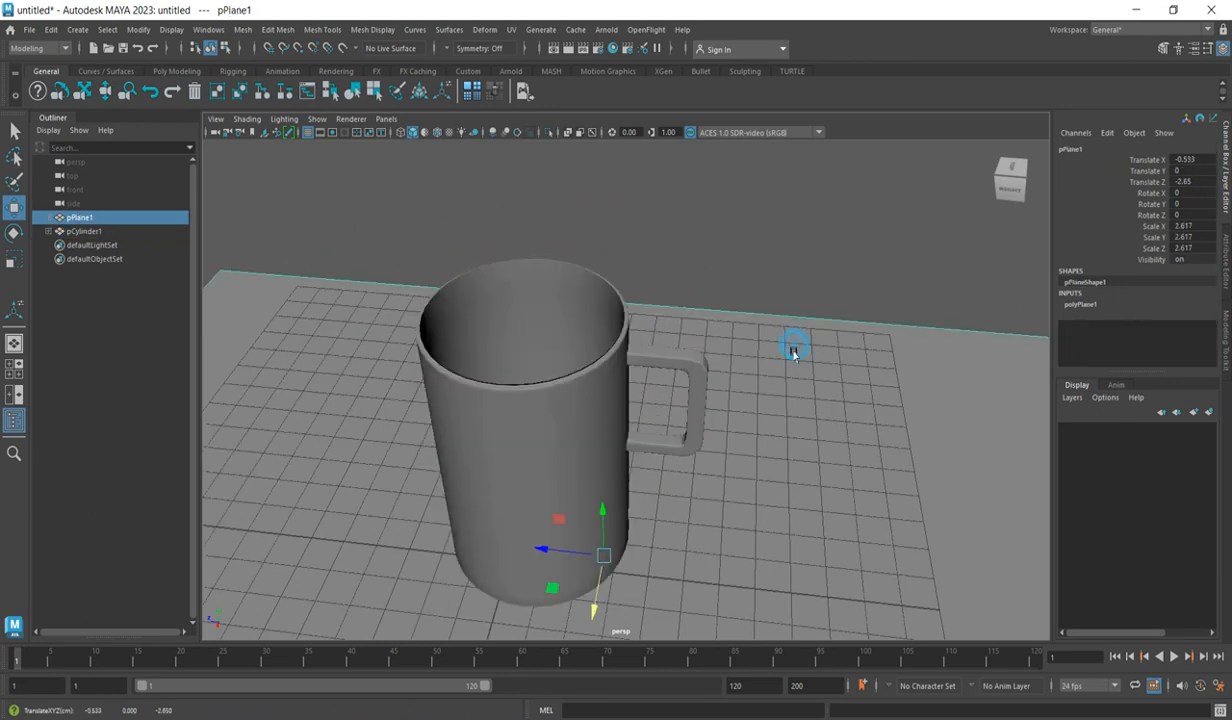
Step: Assign a new Blinn material to the mug body
{"action": "left_click", "coordinate": [560, 455]}
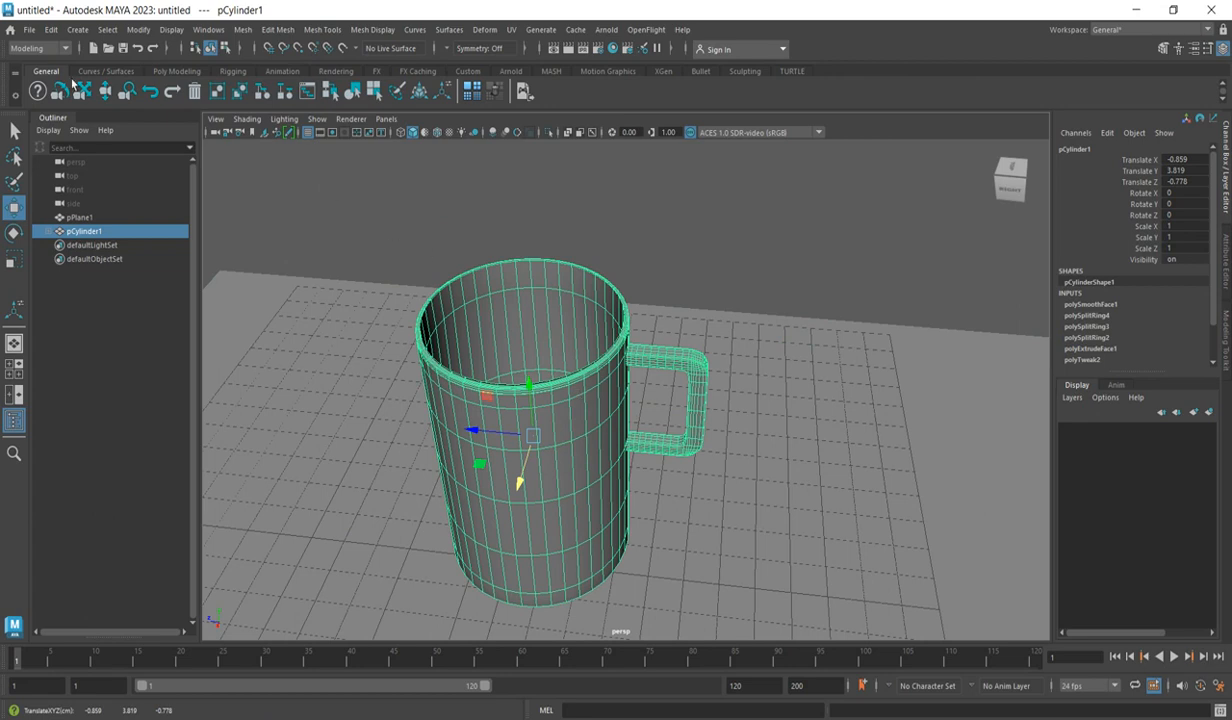
{"action": "right_click", "coordinate": [590, 410]}
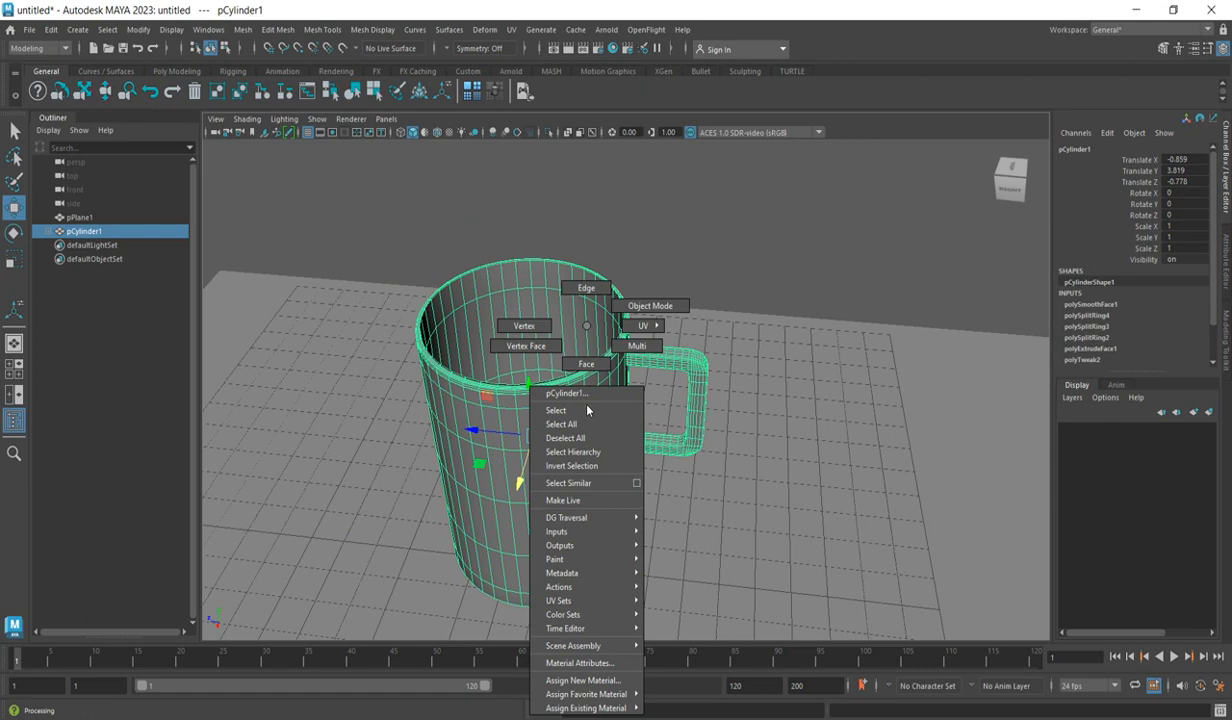
{"action": "left_click", "coordinate": [599, 687]}
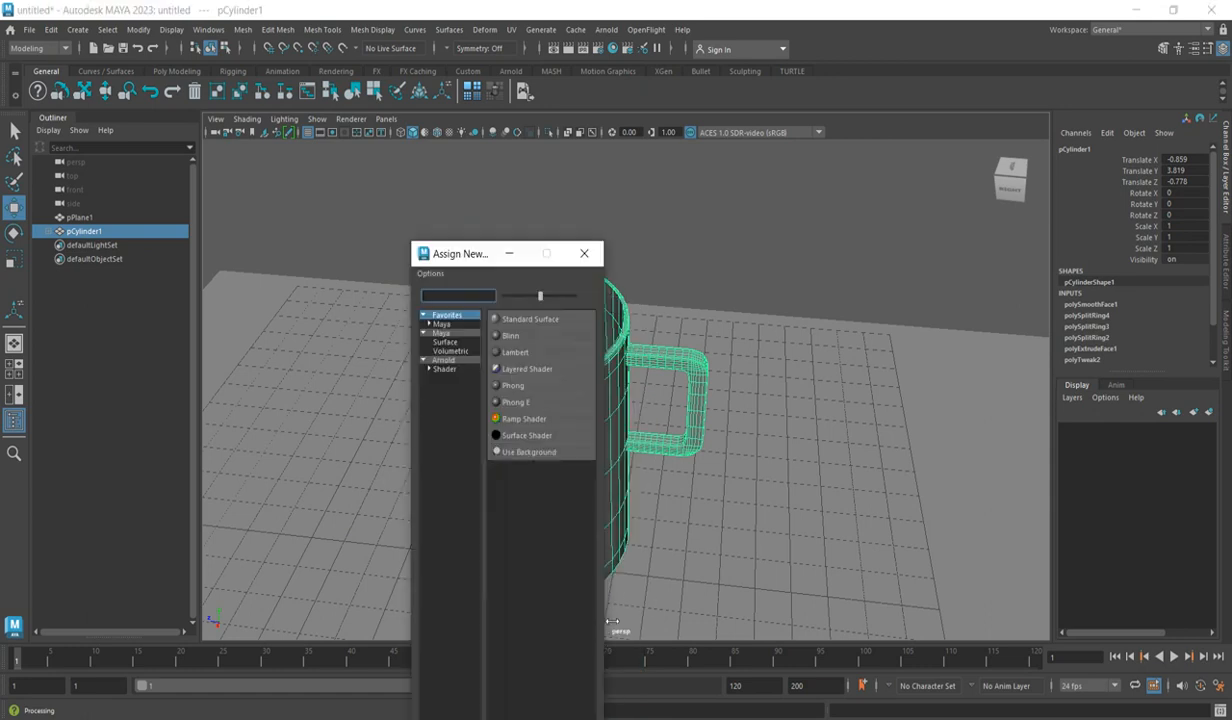
{"action": "left_click_drag", "start_coordinate": [465, 258], "coordinate": [693, 151]}
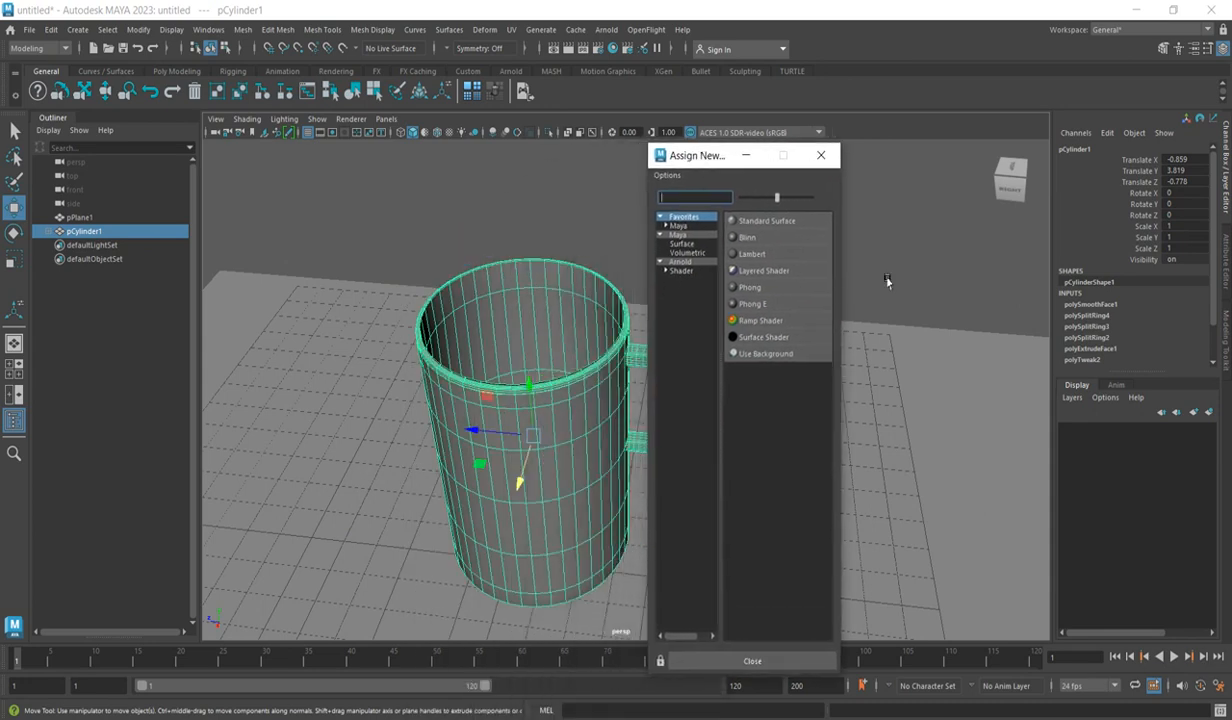
{"action": "left_click", "coordinate": [757, 241]}
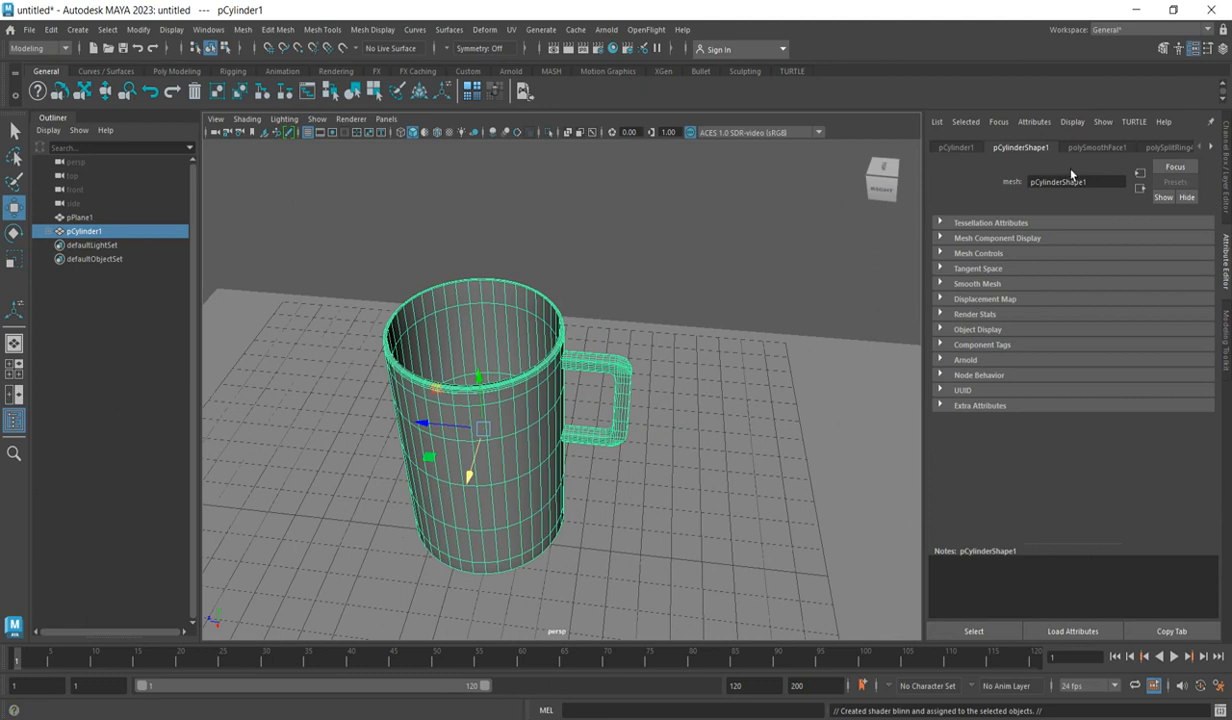
Step: Set the mug's Blinn material color to a pale, desaturated cyan with a hue of 180
{"action": "left_click", "coordinate": [1211, 147]}
{"action": "left_click", "coordinate": [1211, 148]}
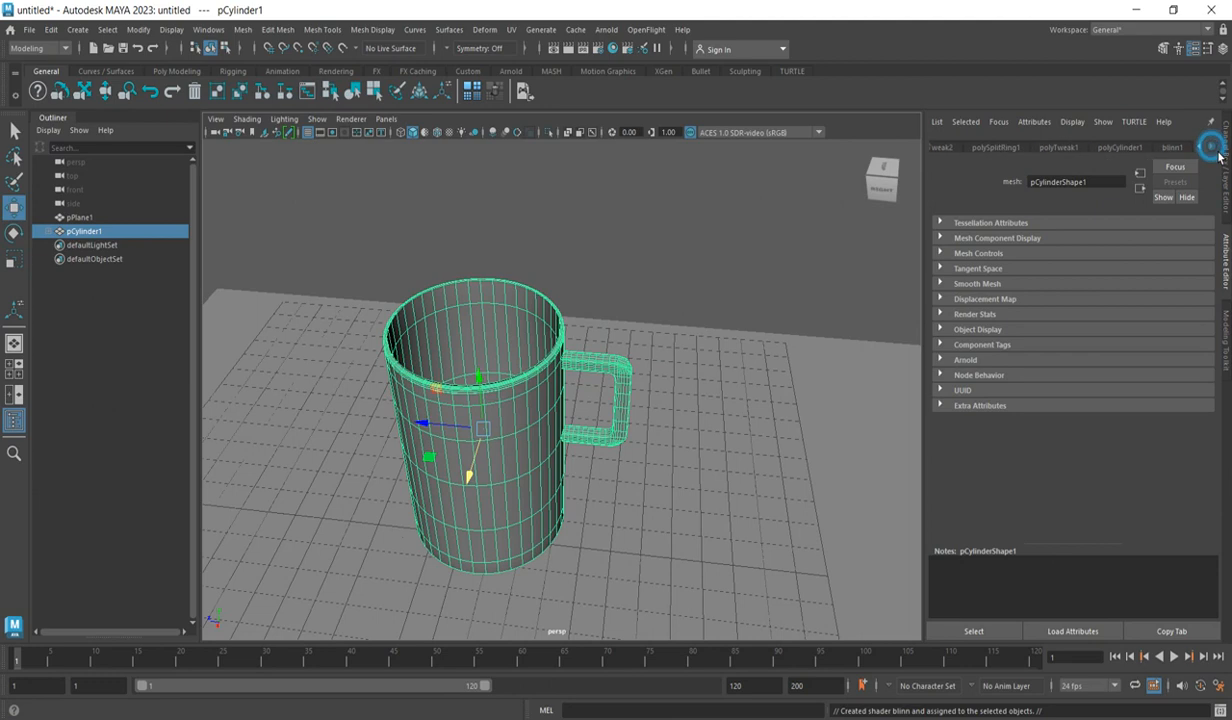
{"action": "left_click", "coordinate": [1175, 150]}
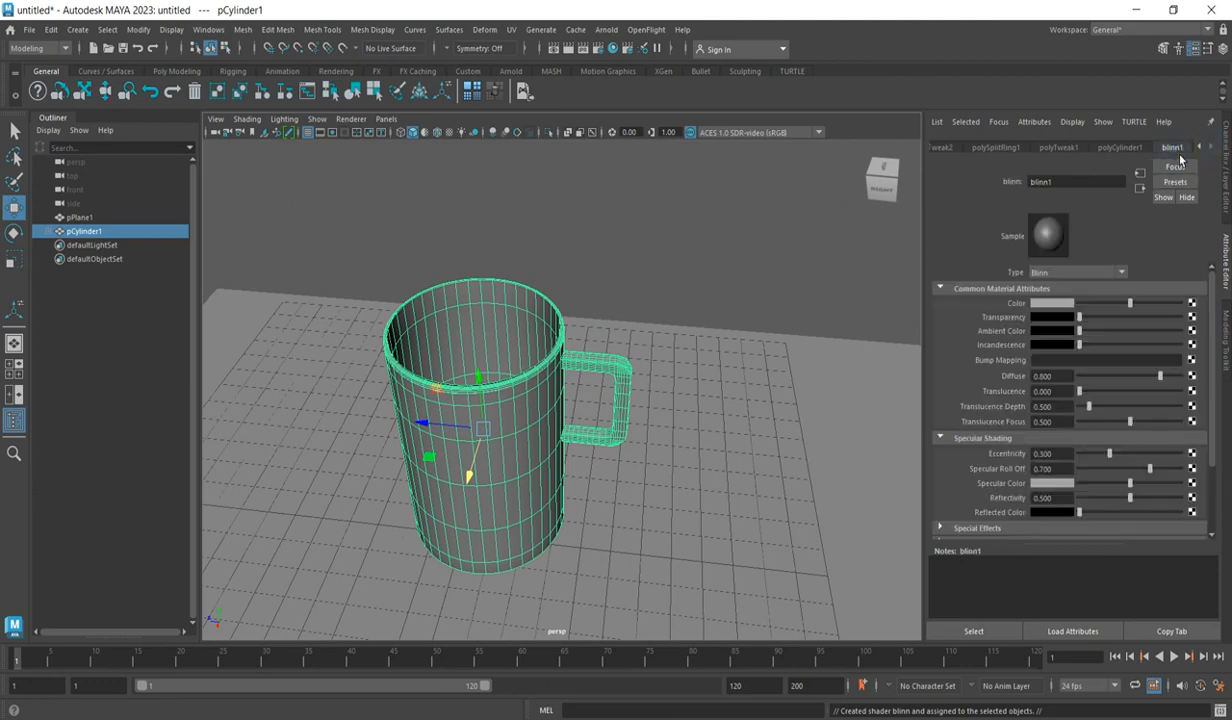
{"action": "left_click", "coordinate": [1052, 303]}
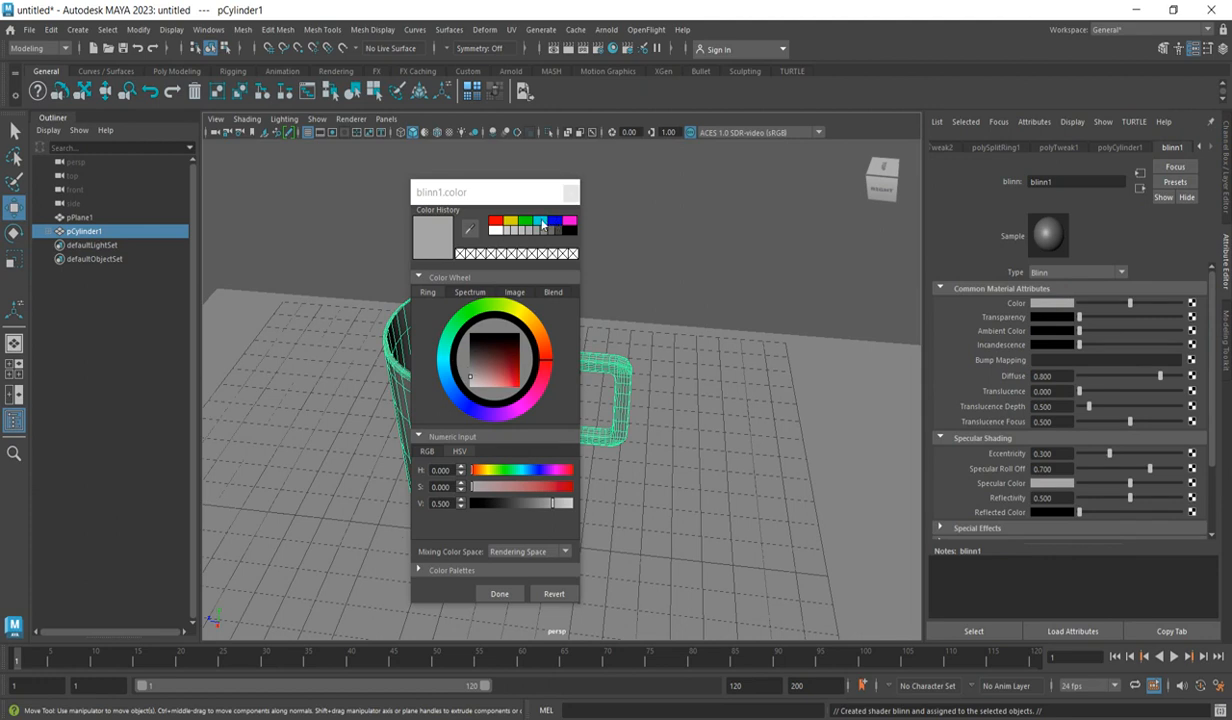
{"action": "left_click", "coordinate": [541, 222]}
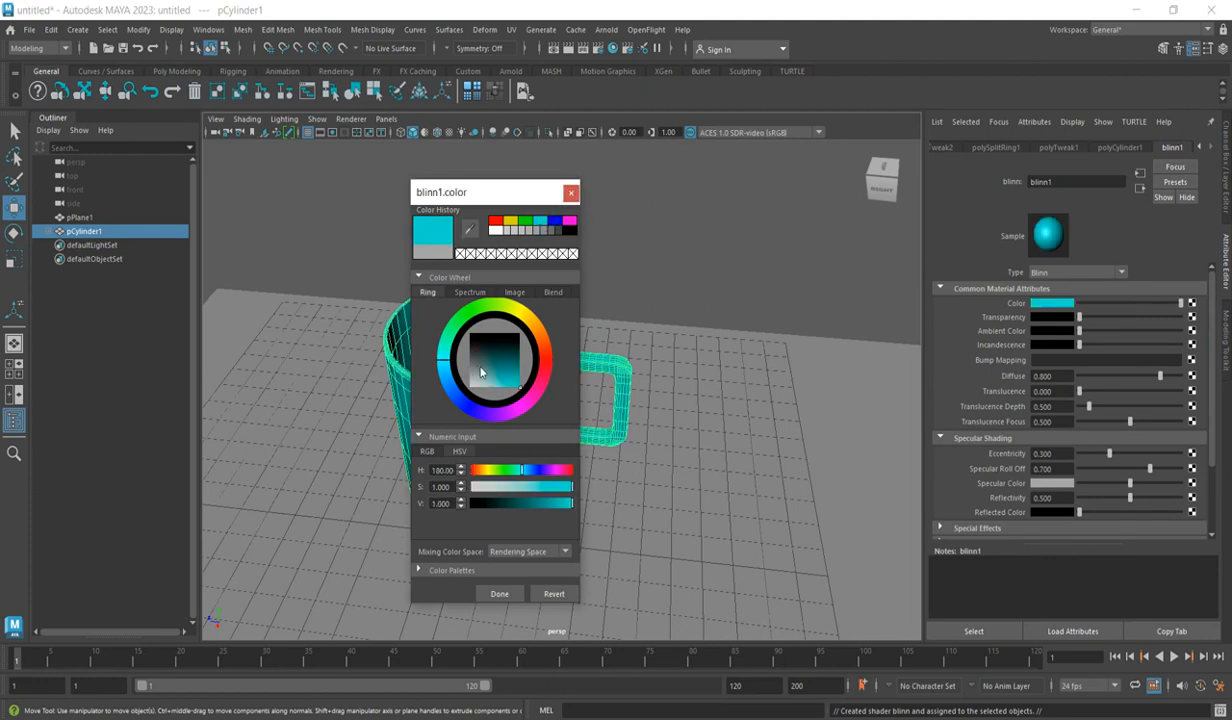
{"action": "left_click_drag", "start_coordinate": [496, 383], "coordinate": [497, 377]}
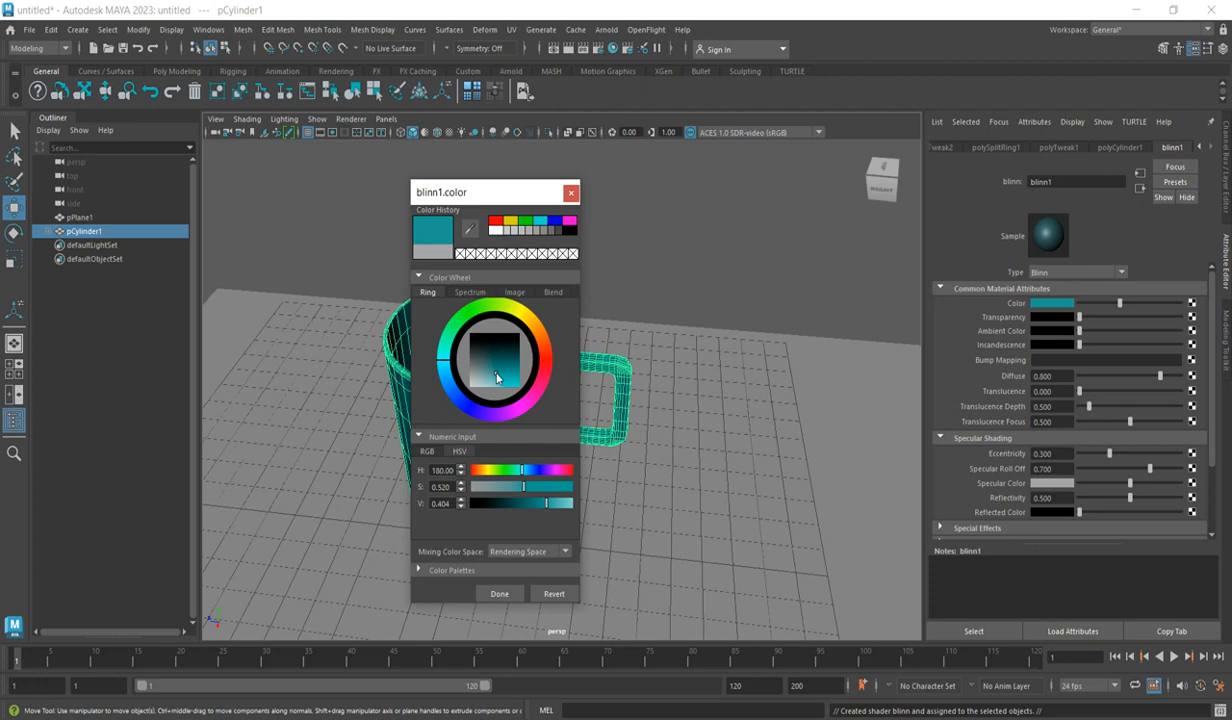
{"action": "mouse_move", "coordinate": [523, 486]}
{"action": "left_mouse_down"}
{"action": "mouse_move", "coordinate": [497, 487]}
{"action": "mouse_move", "coordinate": [538, 506]}
{"action": "left_mouse_up"}
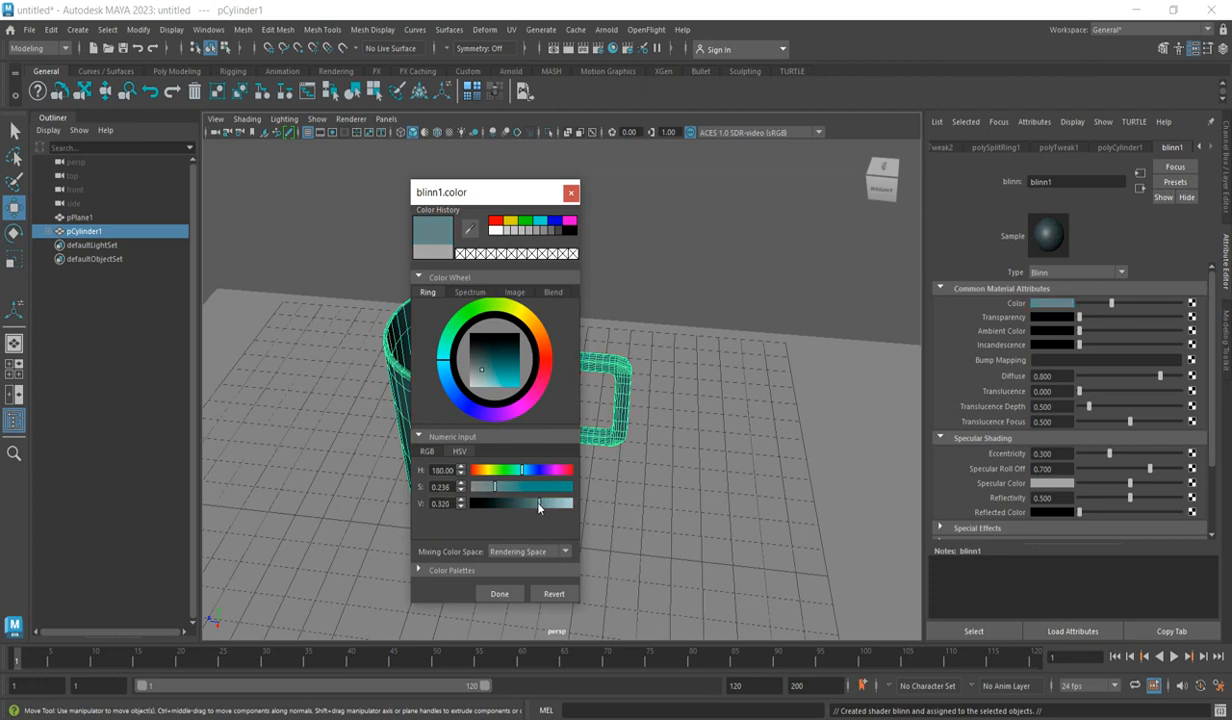
{"action": "left_click", "coordinate": [569, 194]}
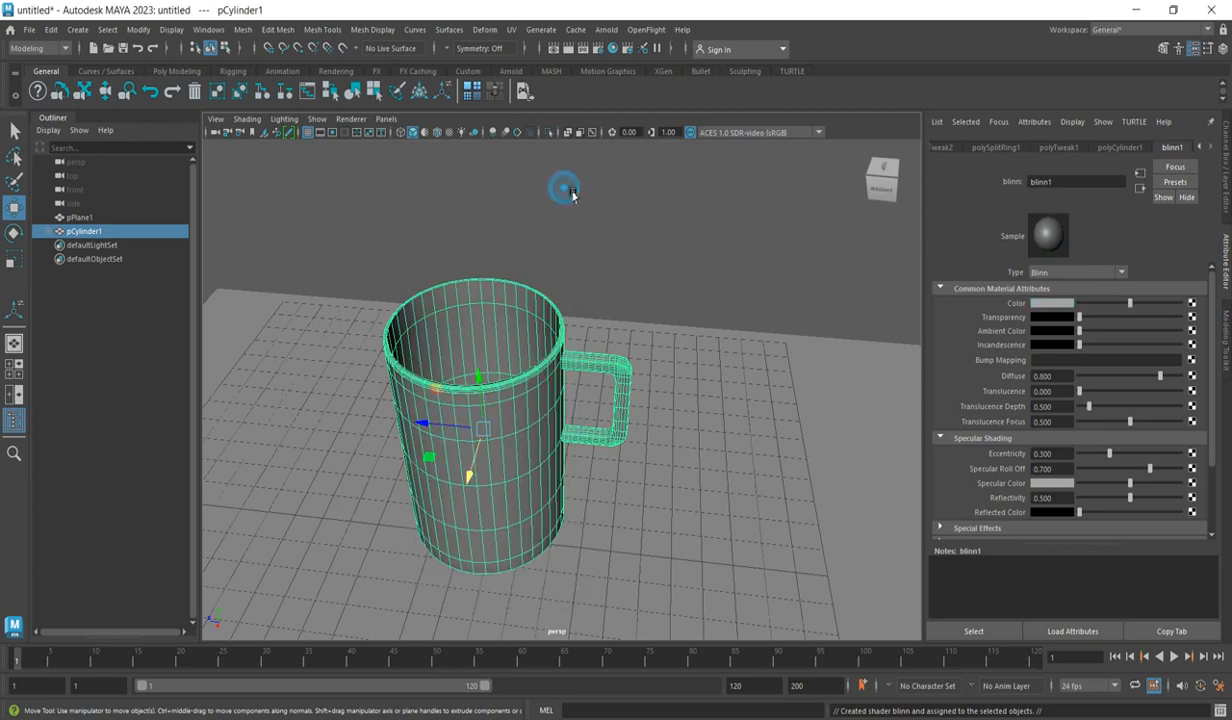
Step: Set the mug's Blinn material color to a pale warm grey with hue 360, saturation 0.051 and value 0.895
{"action": "left_click", "coordinate": [1058, 310]}
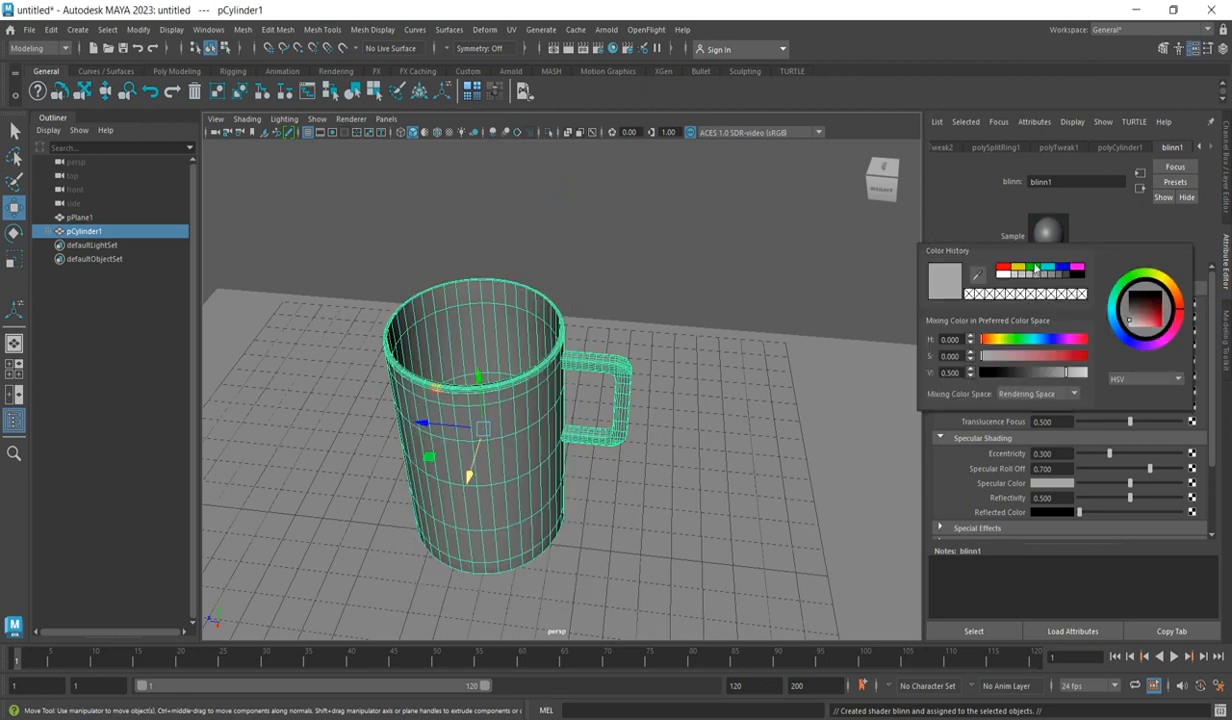
{"action": "left_click", "coordinate": [1035, 268]}
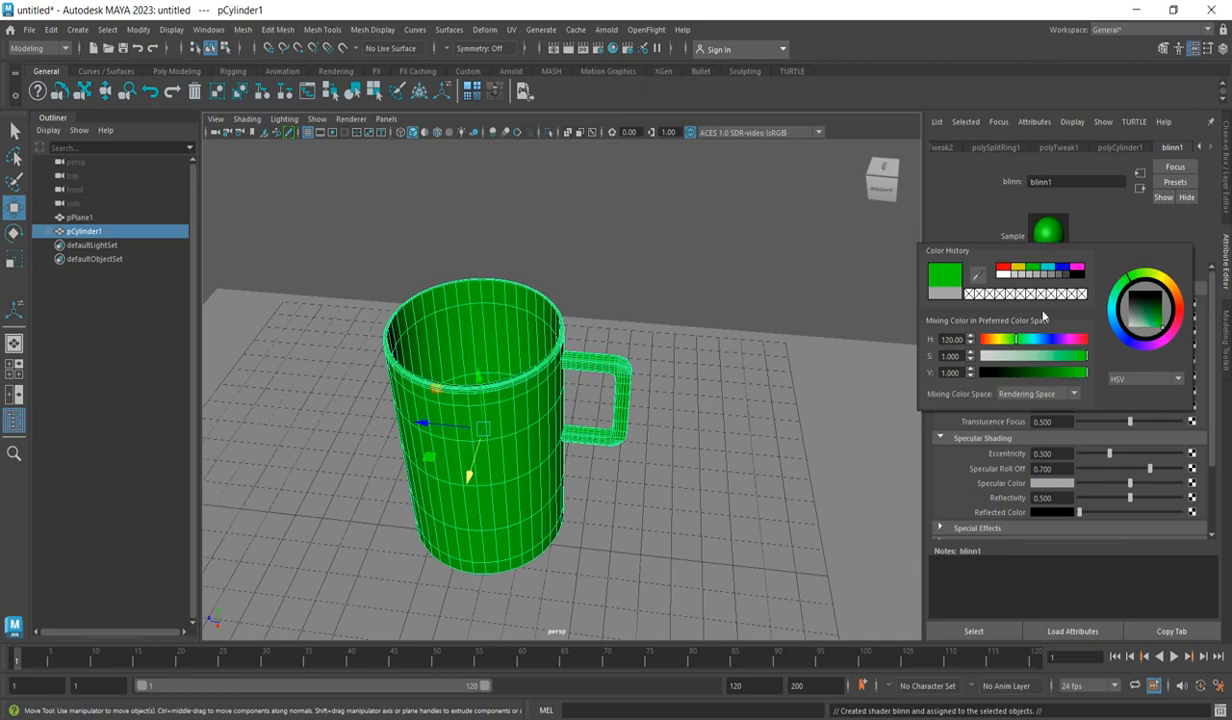
{"action": "left_click", "coordinate": [1002, 268]}
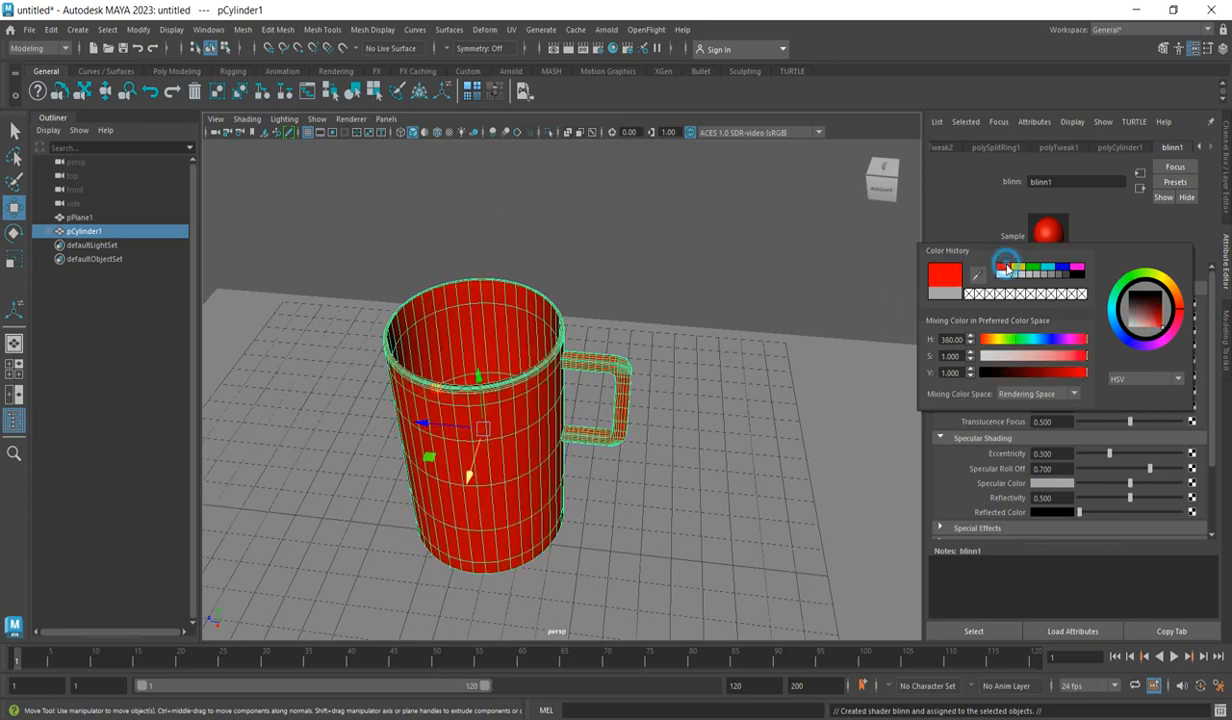
{"action": "left_click_drag", "start_coordinate": [1036, 356], "coordinate": [993, 355]}
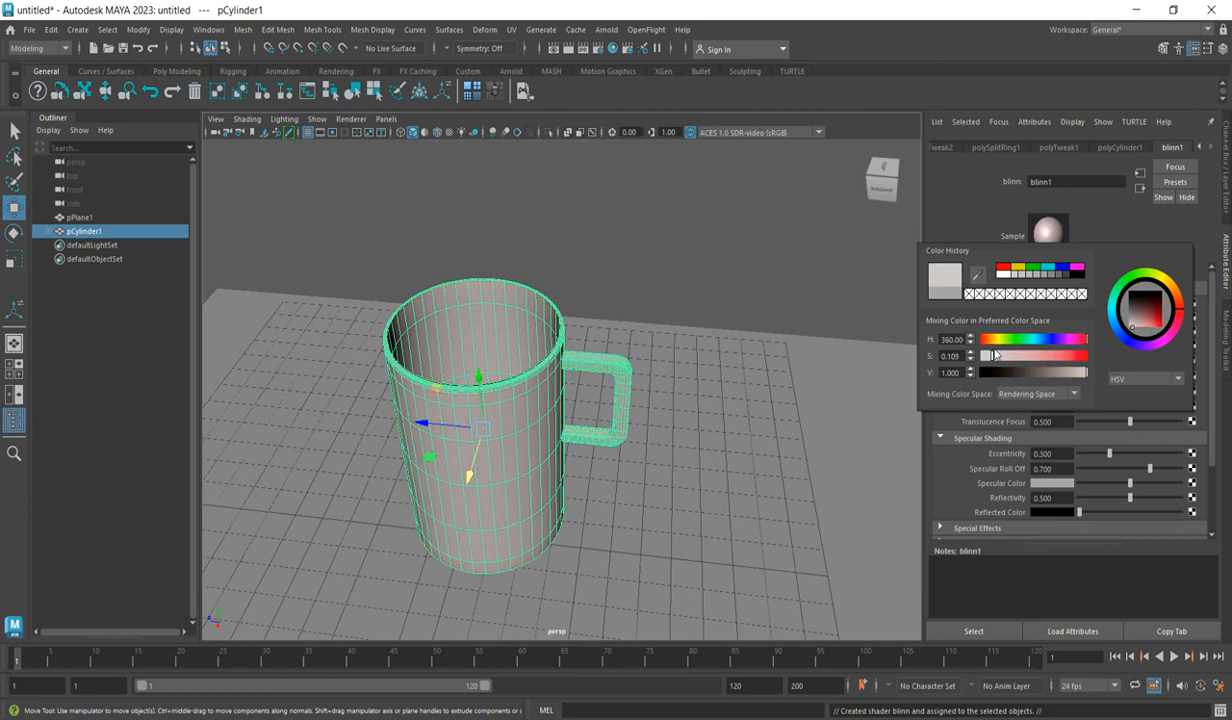
{"action": "mouse_move", "coordinate": [1082, 372]}
{"action": "left_mouse_down"}
{"action": "mouse_move", "coordinate": [1058, 373]}
{"action": "mouse_move", "coordinate": [1082, 373]}
{"action": "left_mouse_up"}
{"action": "left_click_drag", "start_coordinate": [992, 362], "coordinate": [989, 361]}
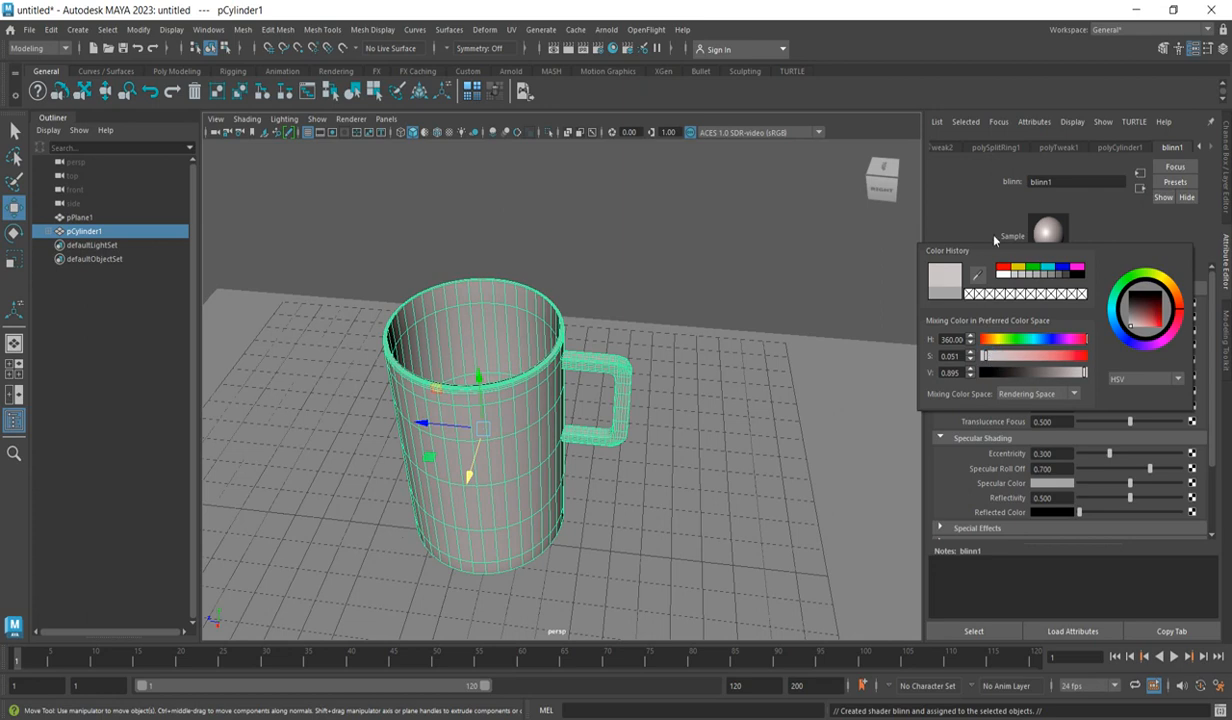
{"action": "left_click", "coordinate": [677, 481]}
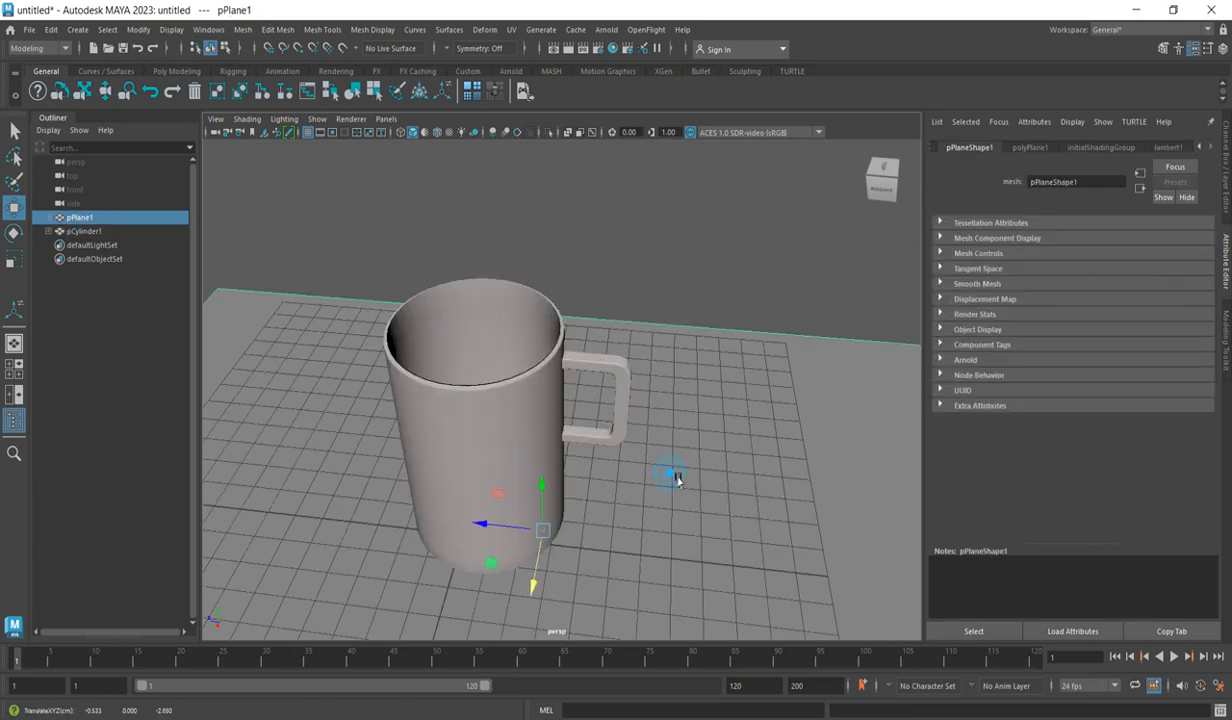
Step: Examine the coloured mug and its handle from the side, closer up and from a raised three-quarter angle
{"action": "left_click", "coordinate": [884, 179]}
{"action": "left_click_drag", "start_coordinate": [826, 158], "coordinate": [852, 187], "text": "alt"}
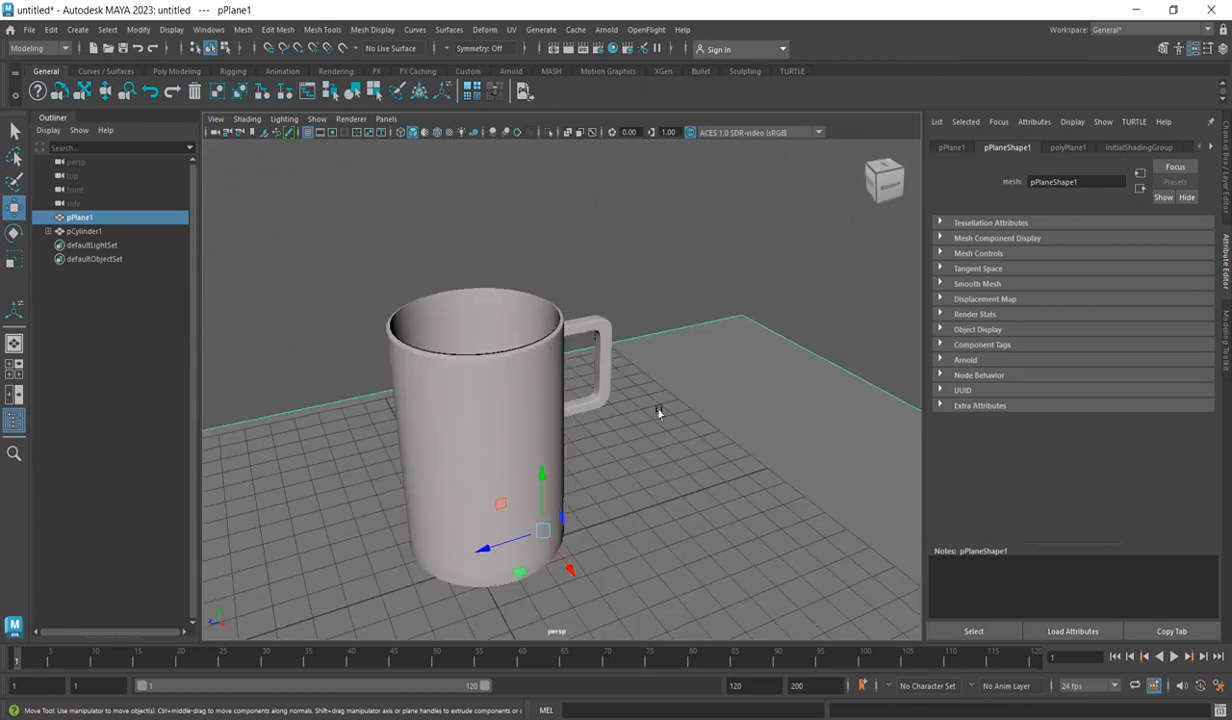
{"action": "left_click", "coordinate": [888, 176]}
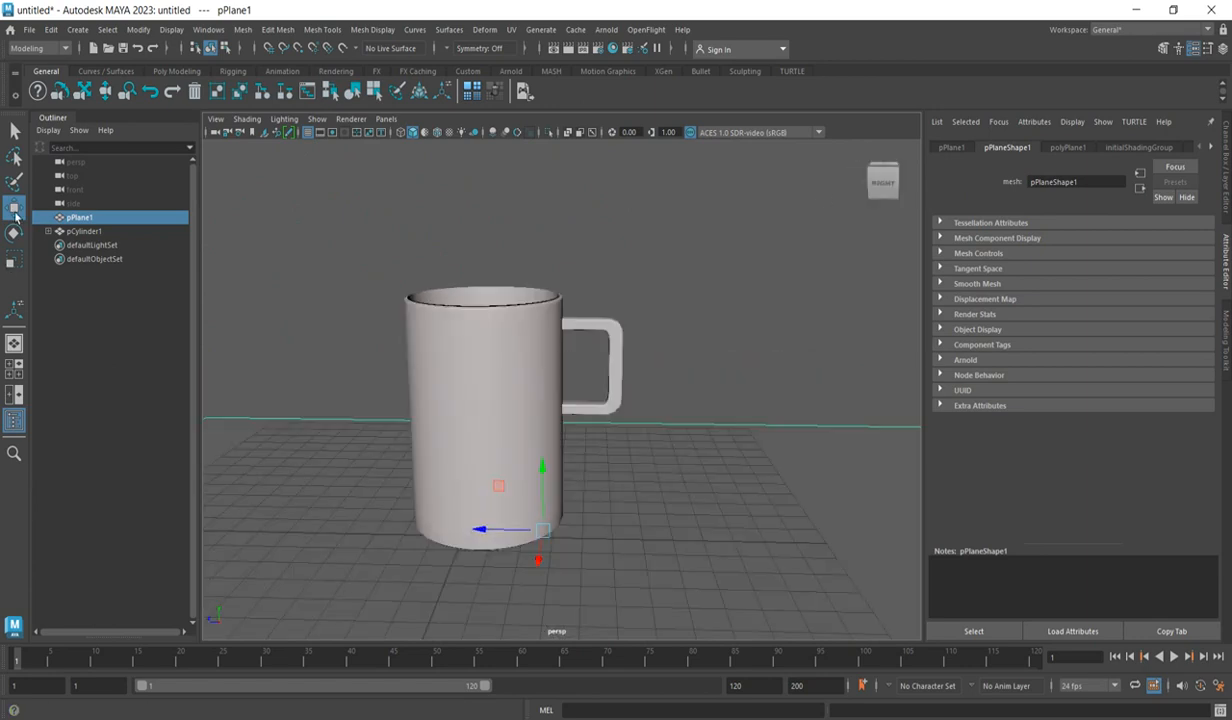
{"action": "left_click", "coordinate": [83, 91]}
{"action": "left_click_drag", "start_coordinate": [596, 400], "coordinate": [604, 300]}
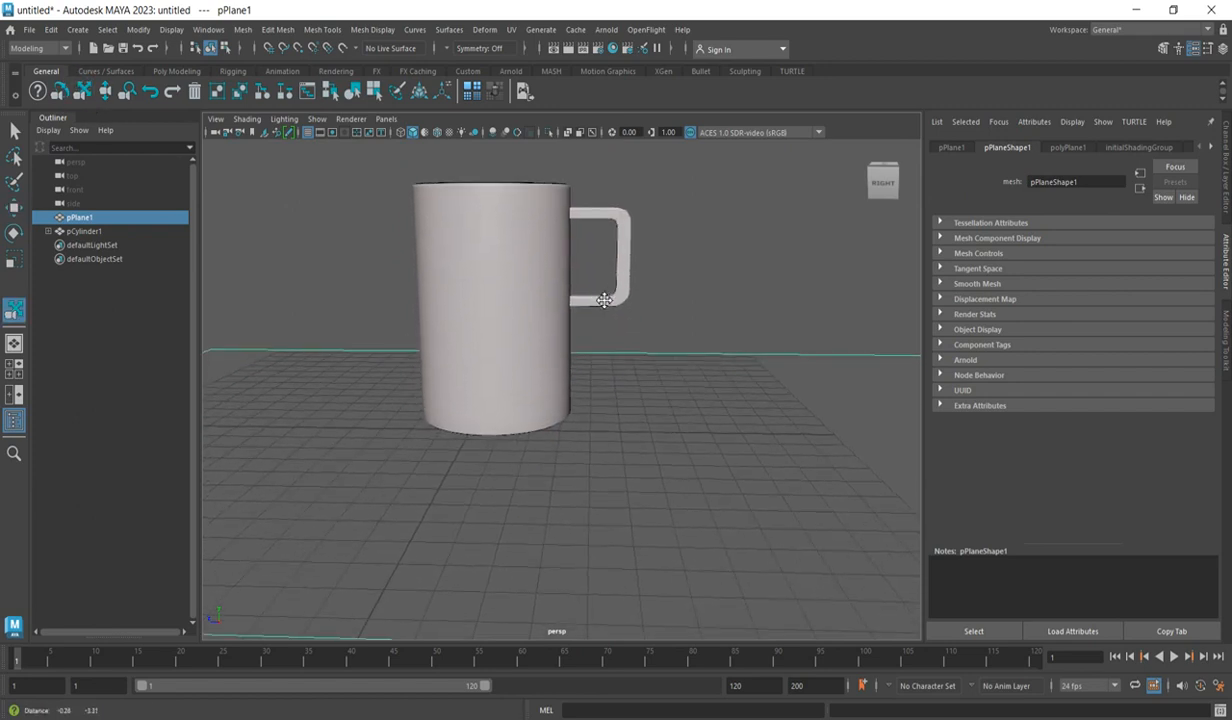
{"action": "left_click", "coordinate": [117, 97]}
{"action": "mouse_move", "coordinate": [462, 242]}
{"action": "left_mouse_down"}
{"action": "mouse_move", "coordinate": [465, 259]}
{"action": "mouse_move", "coordinate": [451, 242]}
{"action": "left_mouse_up"}
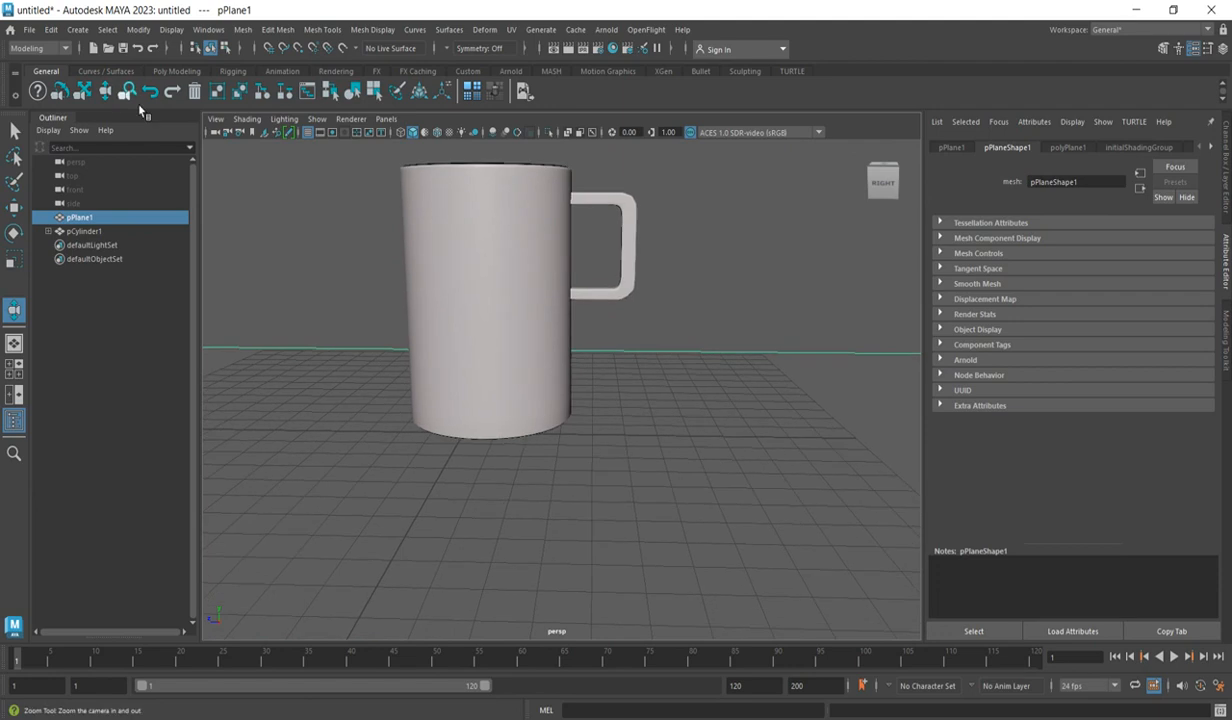
{"action": "left_click", "coordinate": [63, 94]}
{"action": "left_click_drag", "start_coordinate": [553, 234], "coordinate": [514, 261]}
{"action": "left_click", "coordinate": [14, 131]}
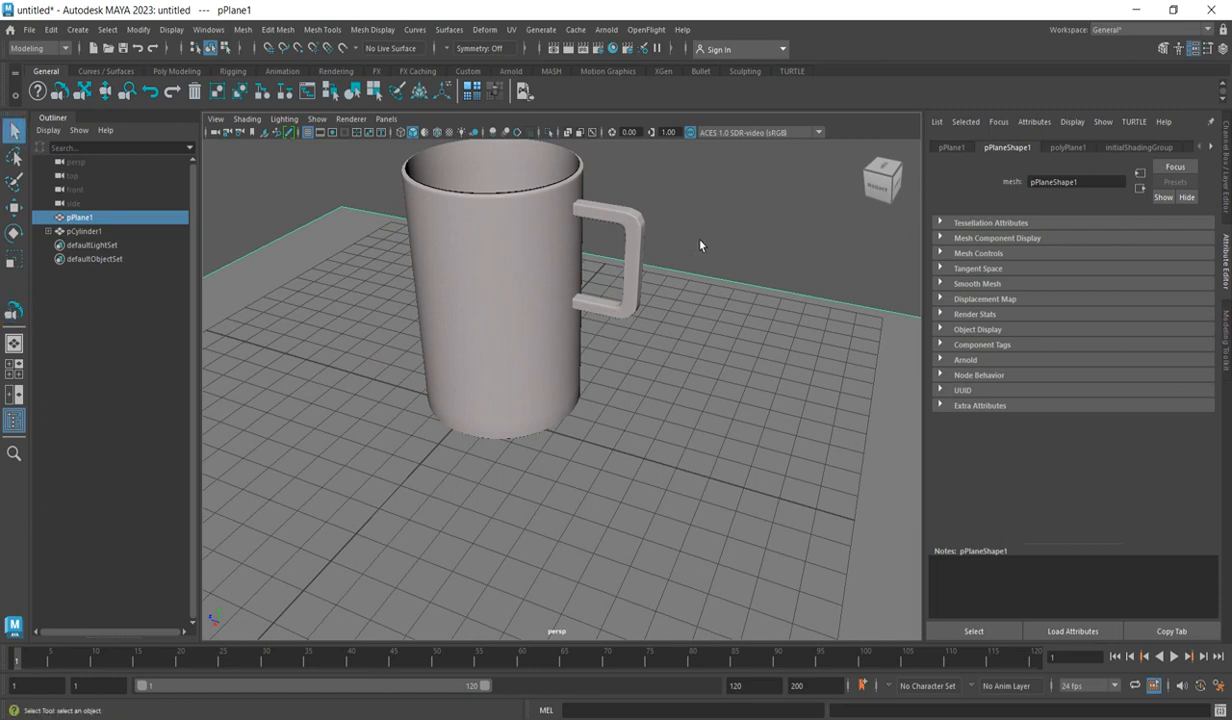